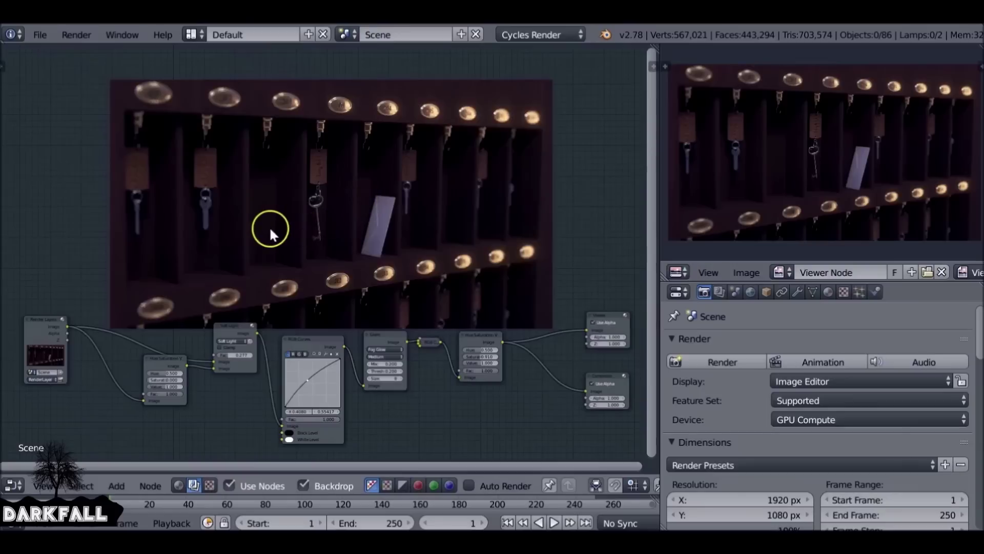
Move the Viewer and Composite nodes farther right to make room after the Hue Saturation Value node.
scroll(354, 262, down, 3)
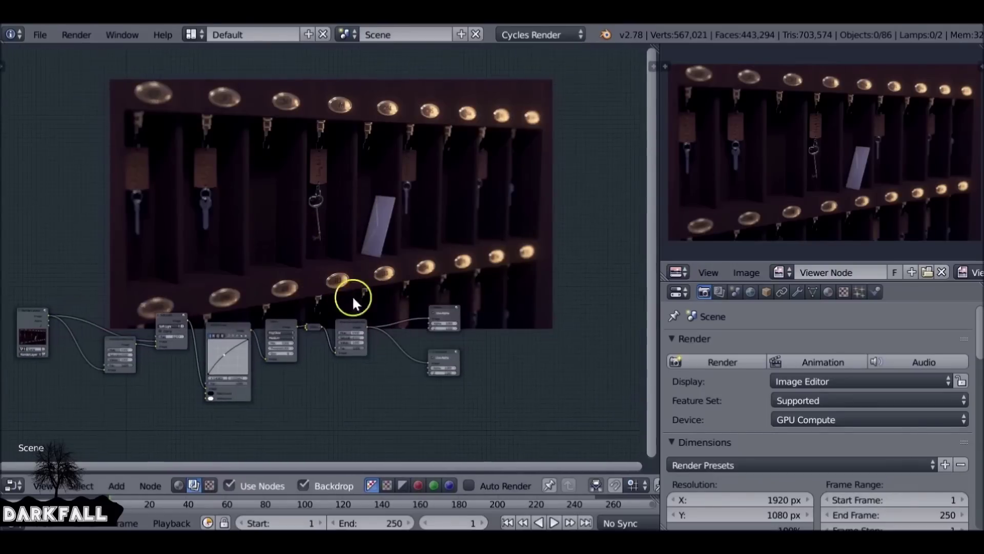
drag(420, 279, 474, 370)
key(g)
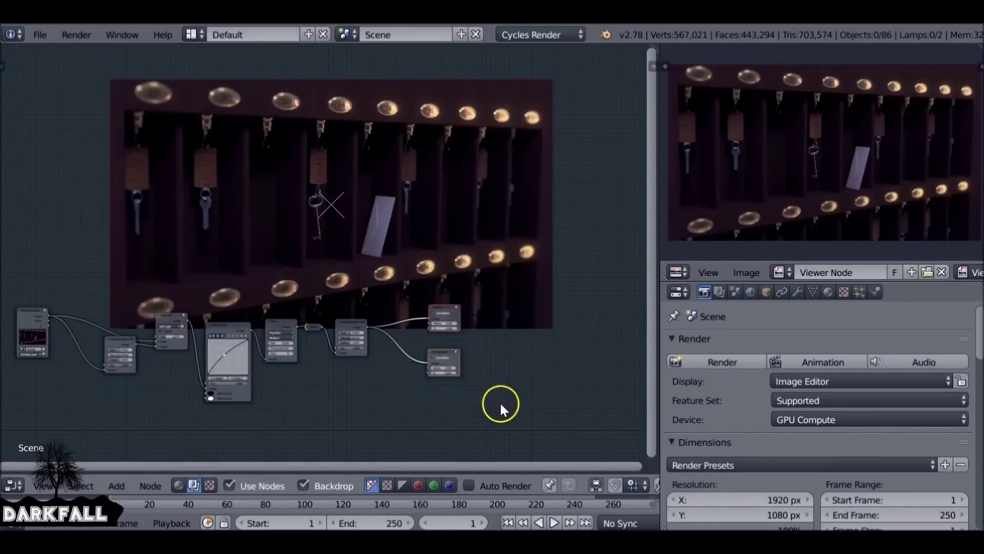
click(623, 378)
middle_drag(440, 359, 343, 336)
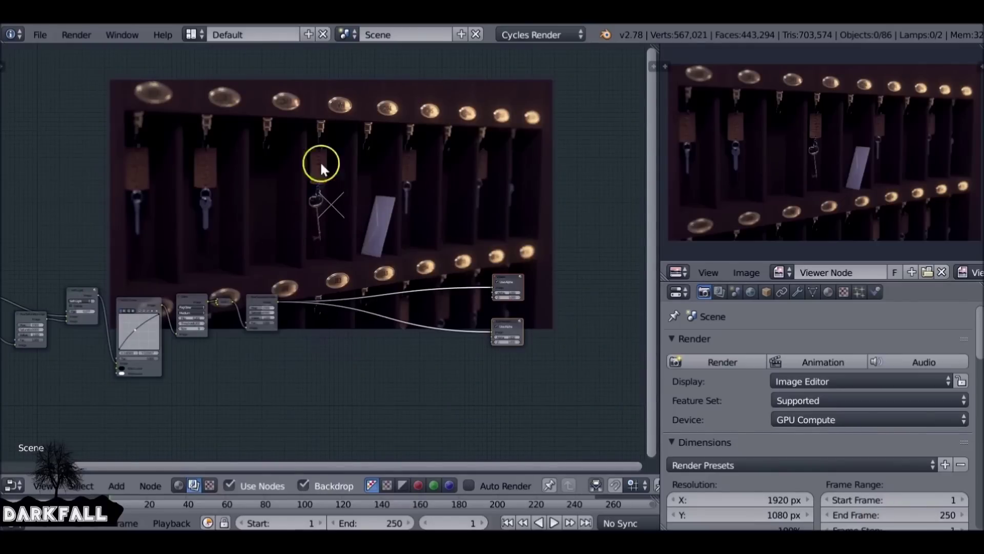
Add the Vignette node group and insert it between the last Hue Saturation Value node and the output nodes.
key(shift+a)
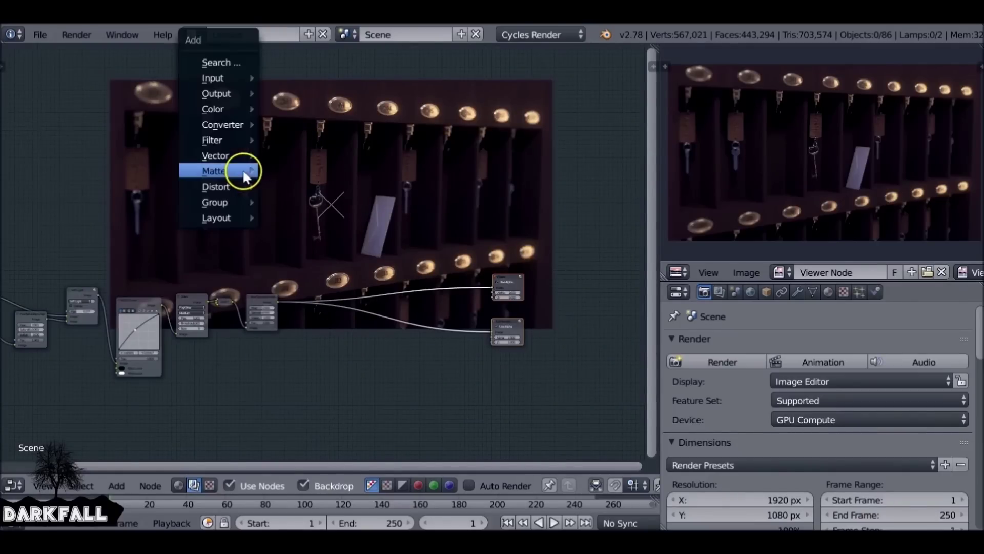
mouse_move(212, 200)
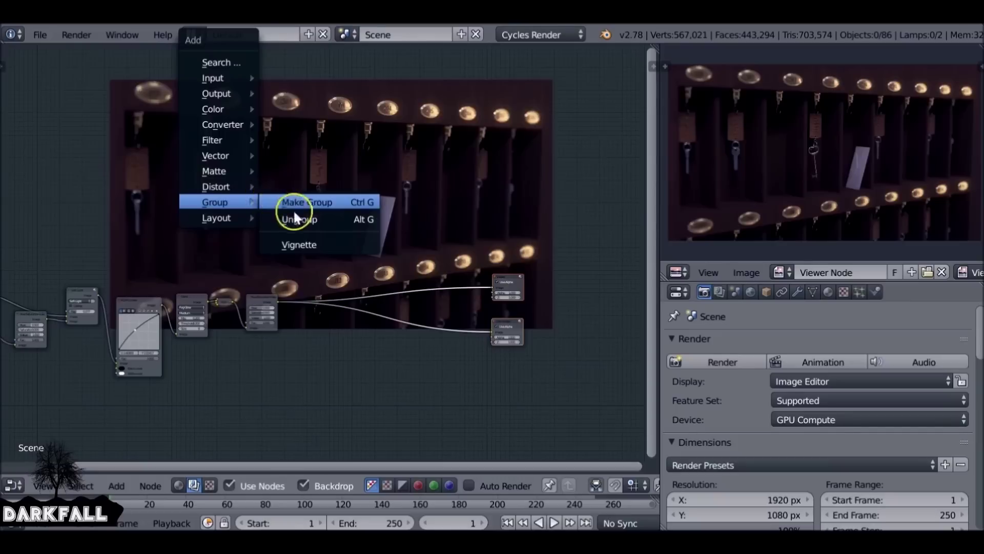
click(302, 244)
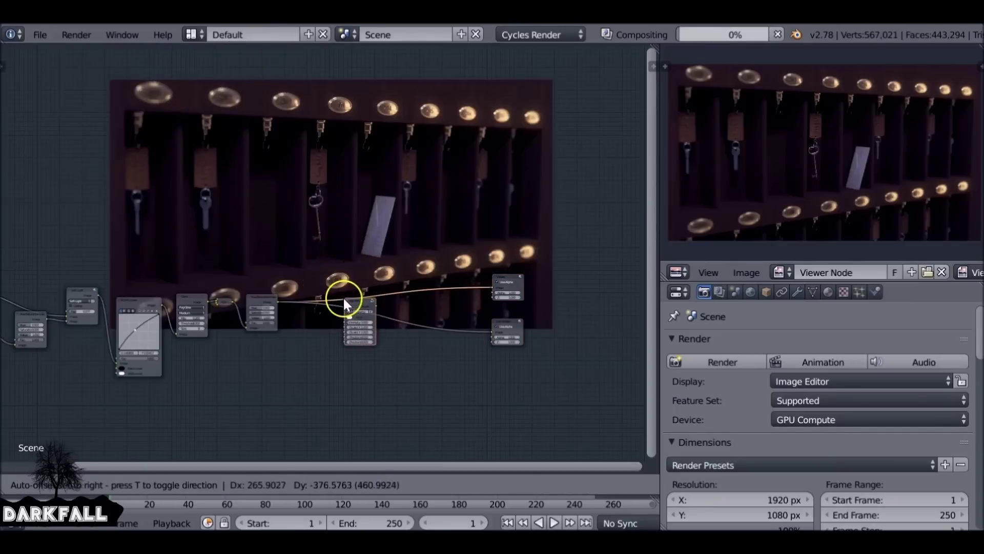
click(343, 305)
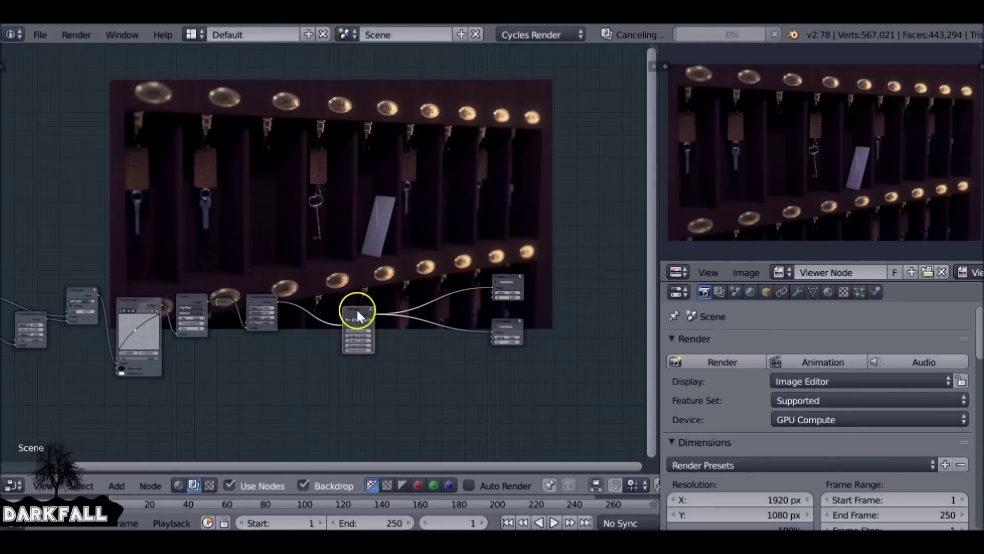
Set the Vignette node's Intensity to about 0.783, and compare the image with the node muted and unmuted.
scroll(339, 281, up, 4)
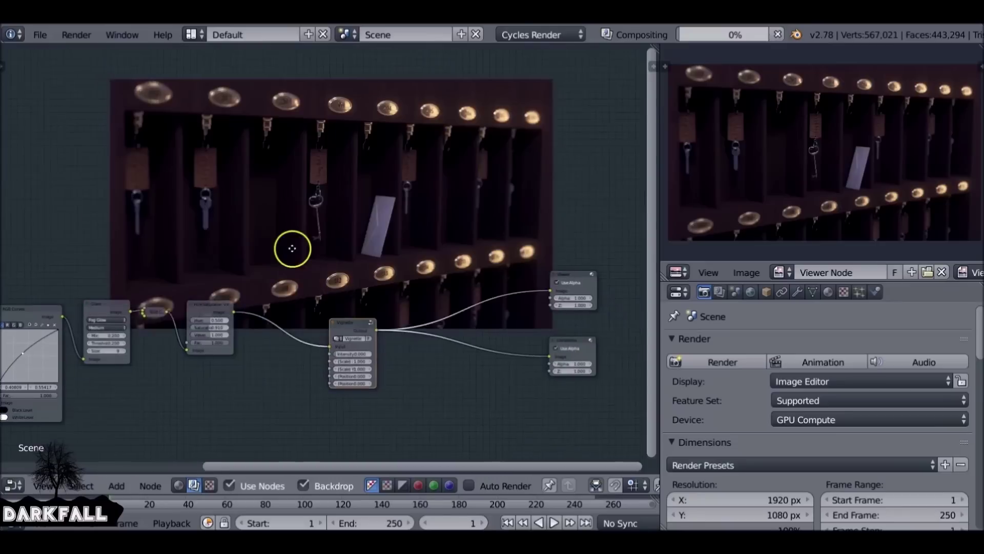
drag(322, 300, 322, 241)
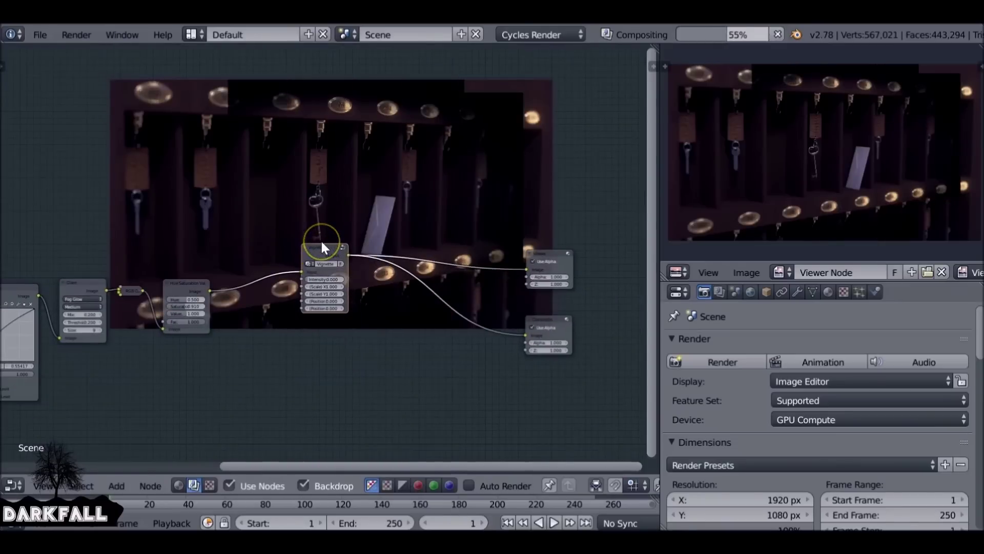
scroll(324, 259, up, 1)
scroll(327, 268, up, 3)
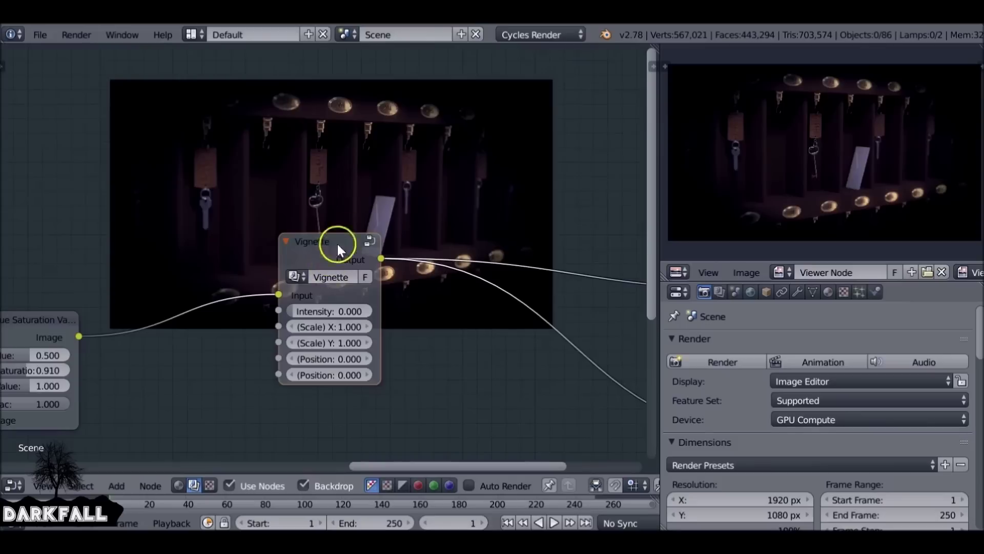
drag(297, 310, 325, 310)
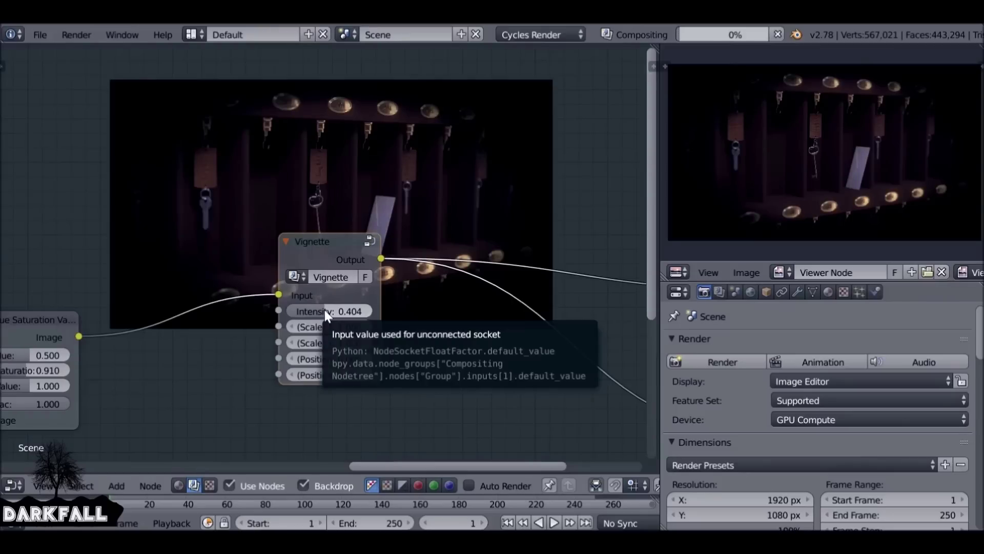
click(324, 309)
drag(329, 309, 358, 312)
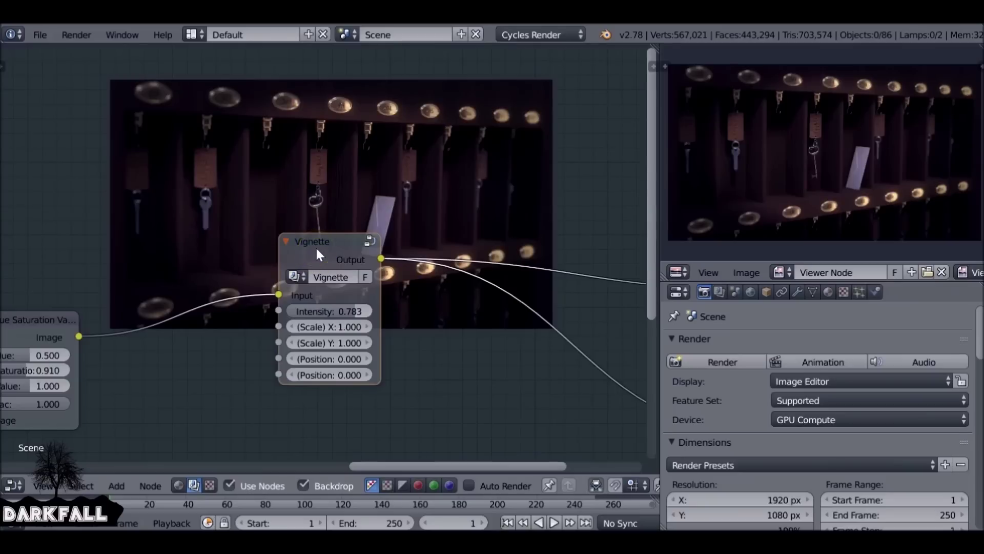
key(m)
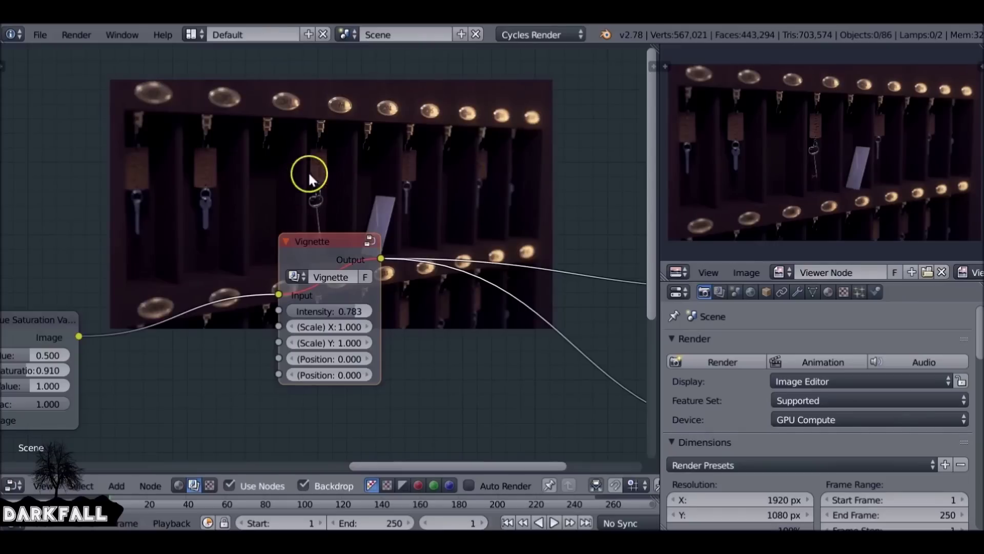
key(m)
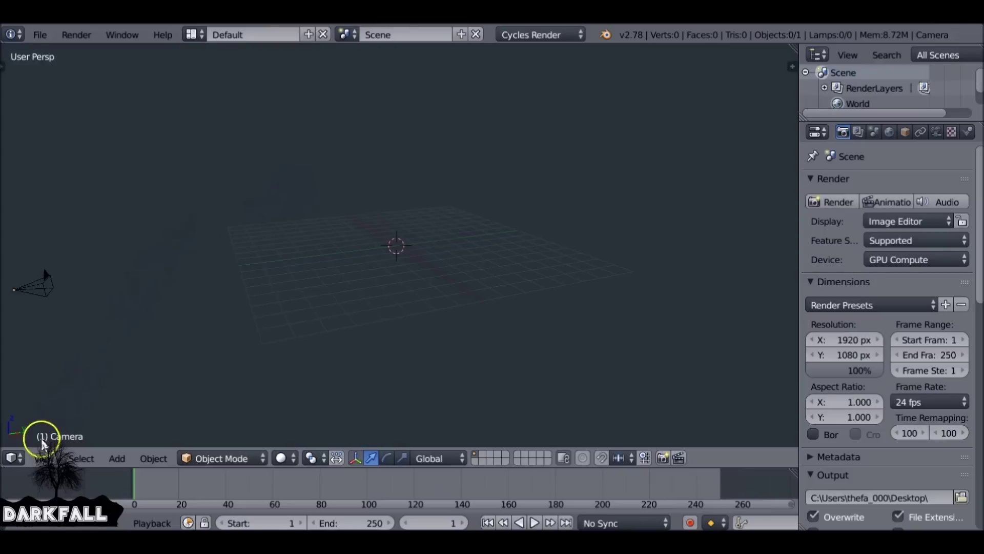
Switch the 3D View of the empty scene to the Node Editor, showing compositing nodes with the backdrop enabled.
click(13, 458)
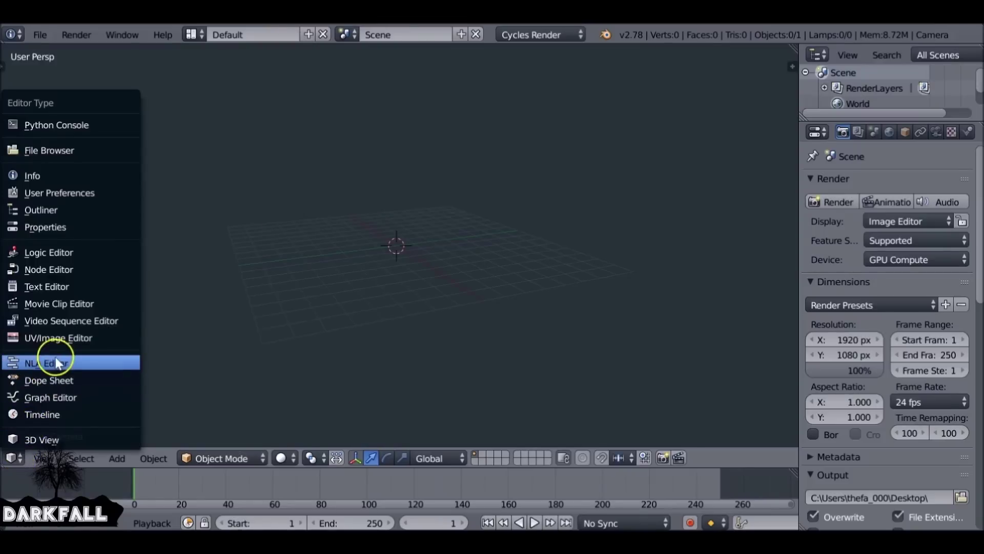
click(75, 269)
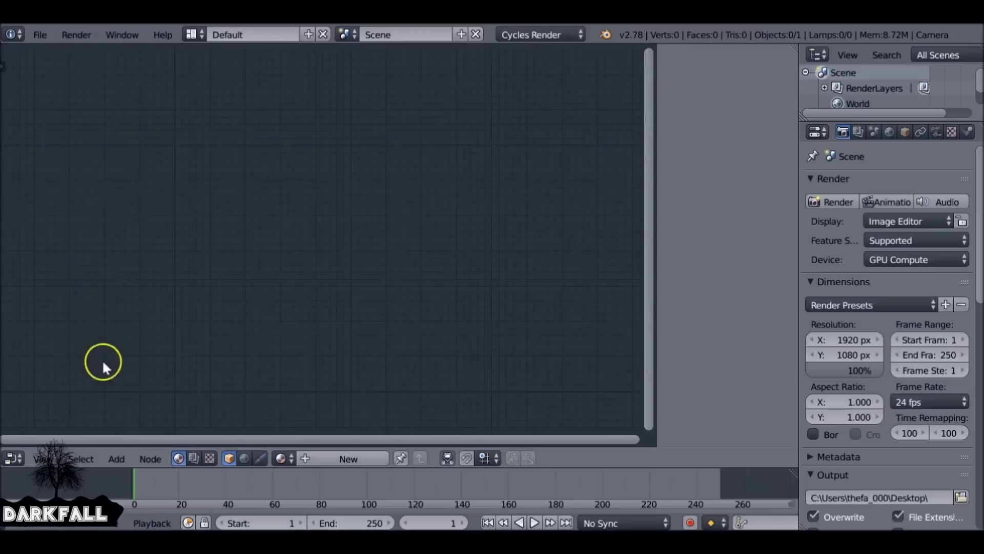
click(194, 458)
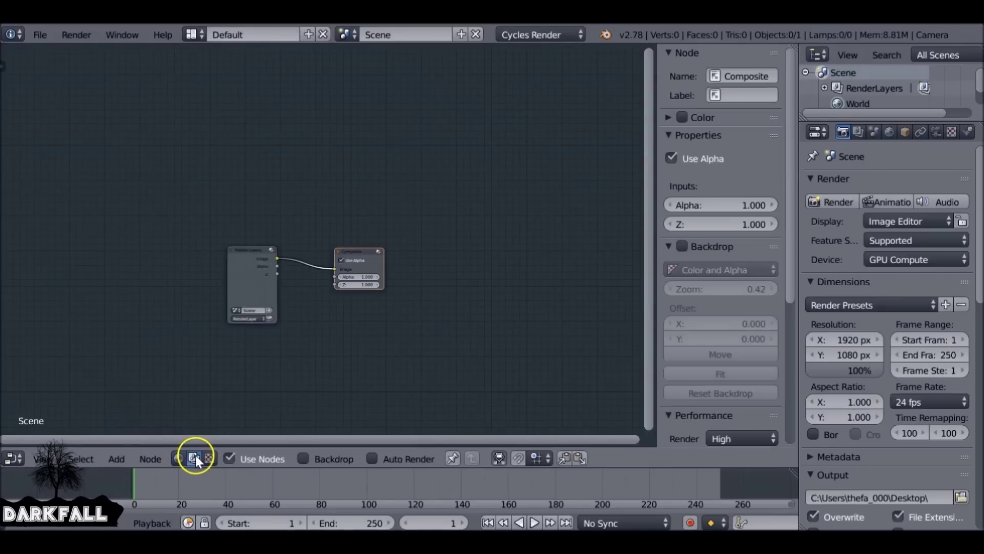
click(313, 457)
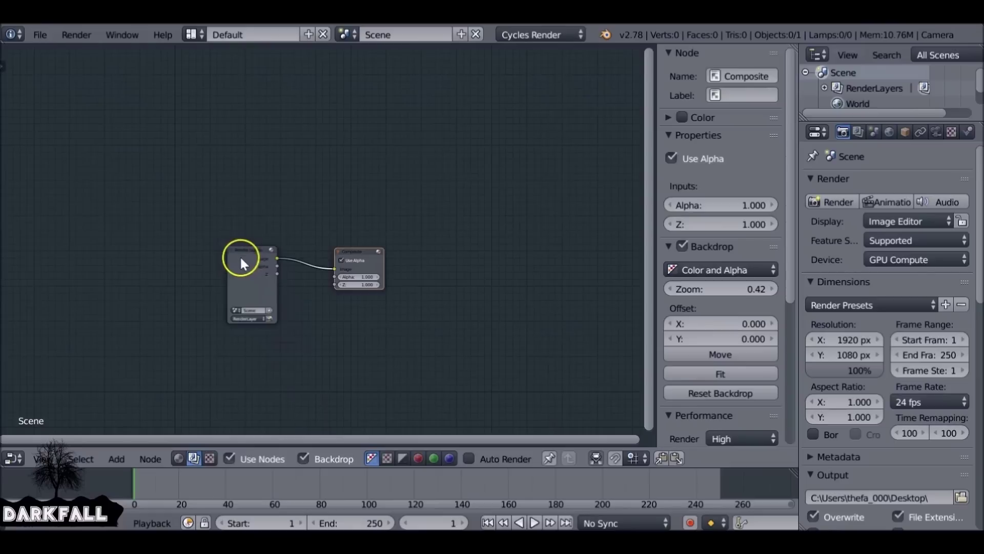
Spread the Render Layers and Composite nodes apart, then render the scene and return to the node setup.
drag(240, 255, 124, 195)
drag(355, 249, 410, 178)
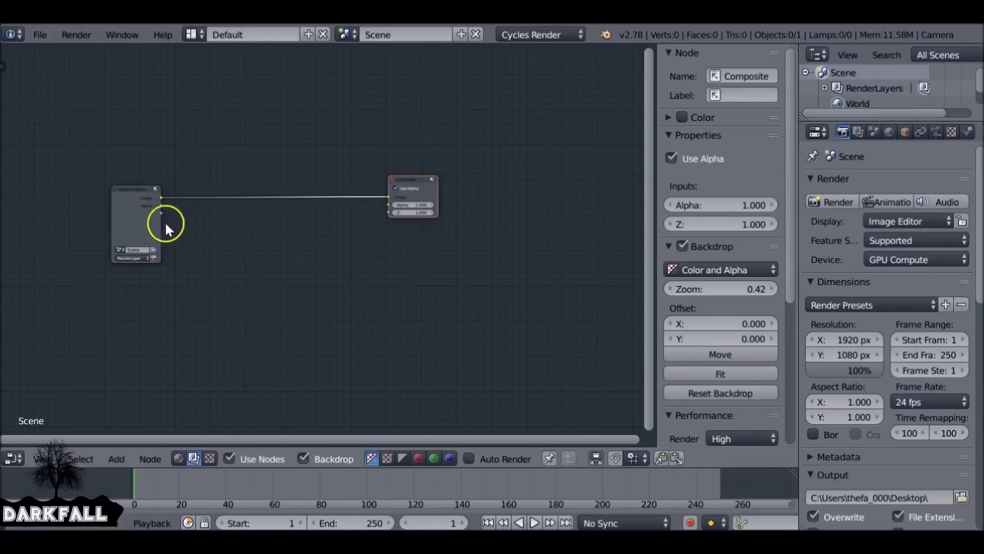
click(132, 208)
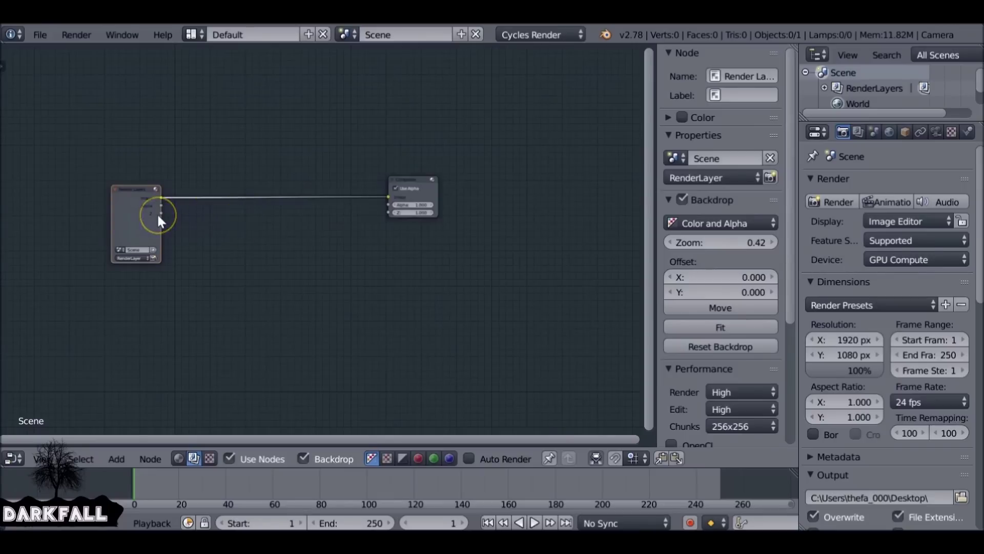
click(822, 201)
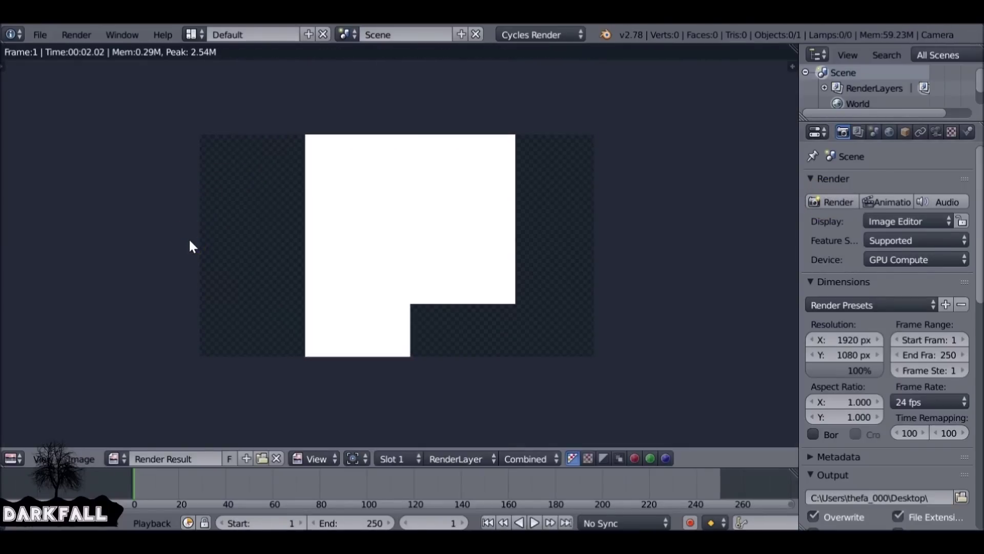
key(Escape)
Add an Image input node and place it directly below the Render Layers node.
key(shift+a)
mouse_move(189, 243)
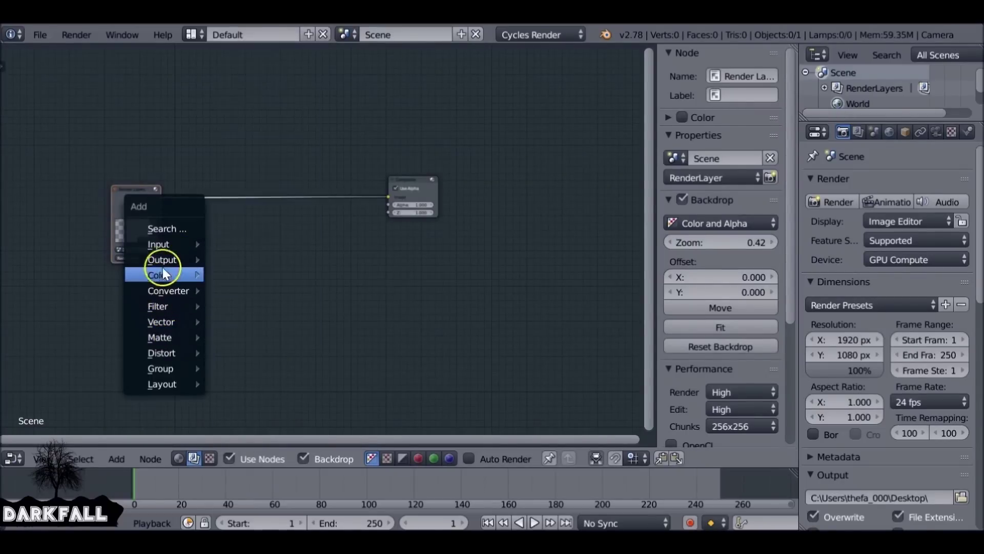
click(266, 285)
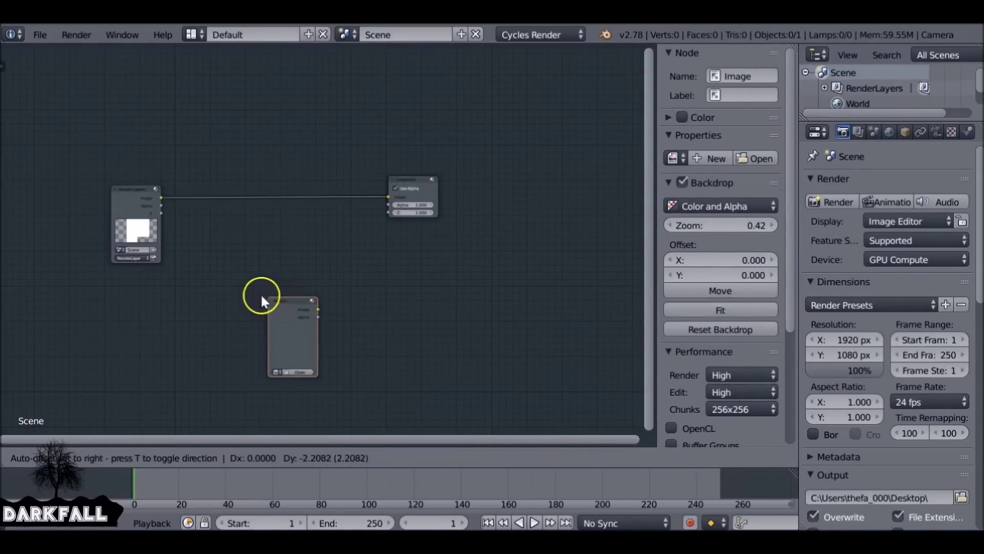
click(110, 271)
Delete the Render Layers node and move the Image node into its place.
click(126, 204)
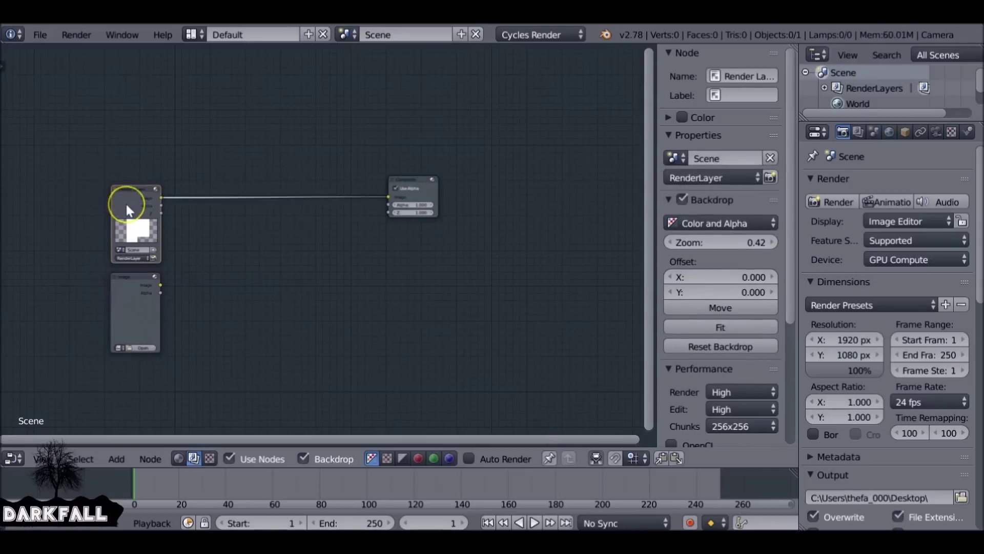
key(x)
drag(129, 279, 133, 184)
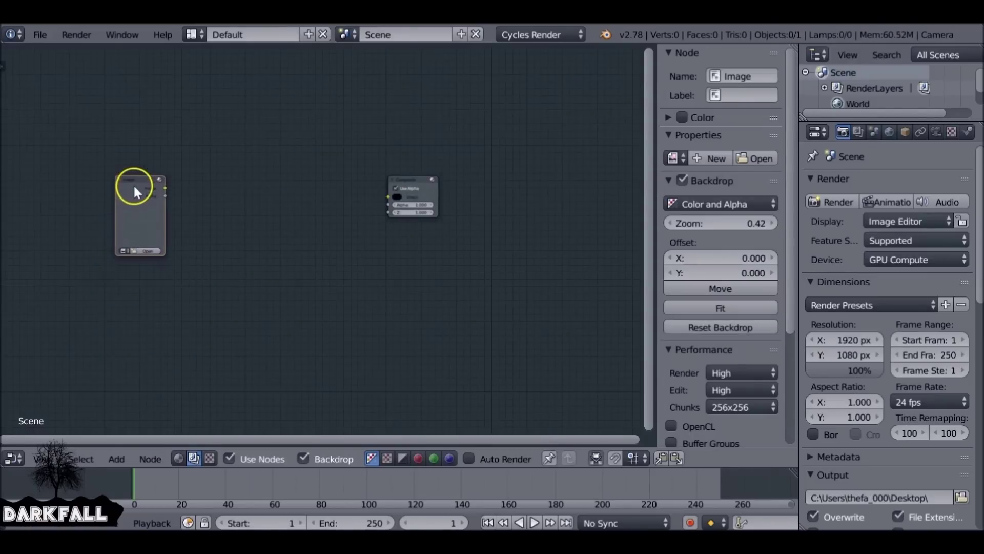
Load the "How to Model Hooks" picture from a Desktop subfolder into the Image node.
scroll(136, 205, up, 2)
click(99, 255)
click(54, 218)
double_click(230, 369)
click(220, 141)
click(960, 59)
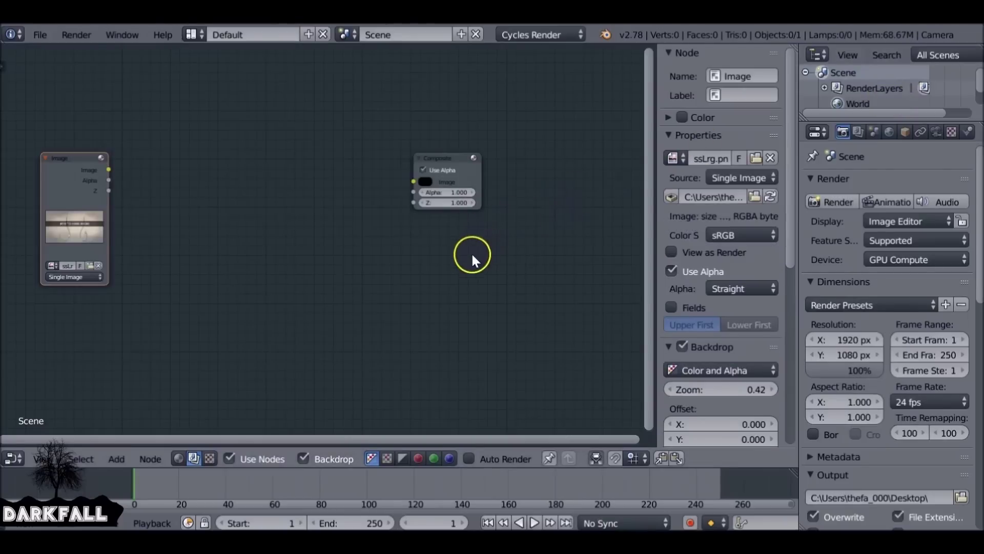
Connect the Image node's image output to a new Viewer node and to the Composite node.
scroll(468, 255, down, 3)
scroll(456, 248, up, 2)
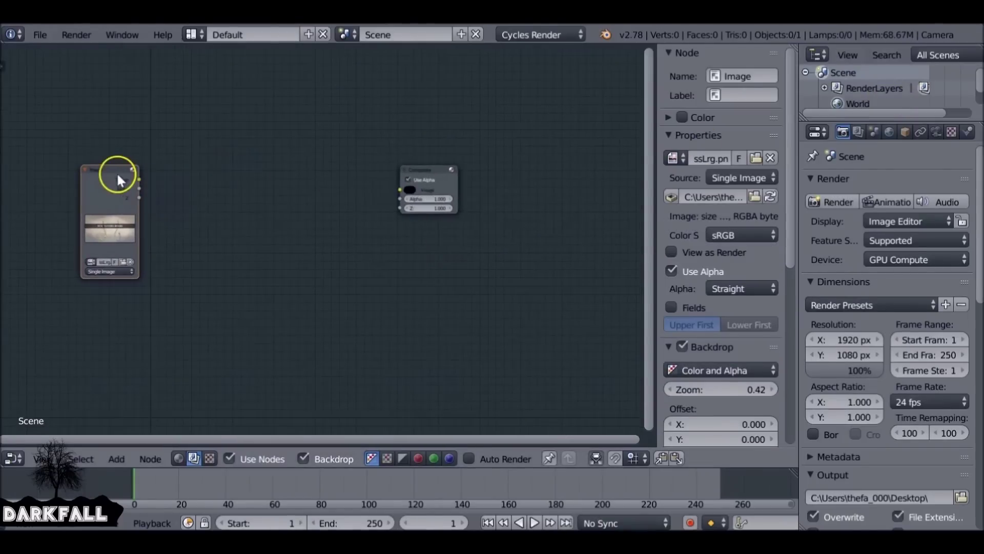
ctrl+shift+click(116, 175)
drag(140, 179, 398, 192)
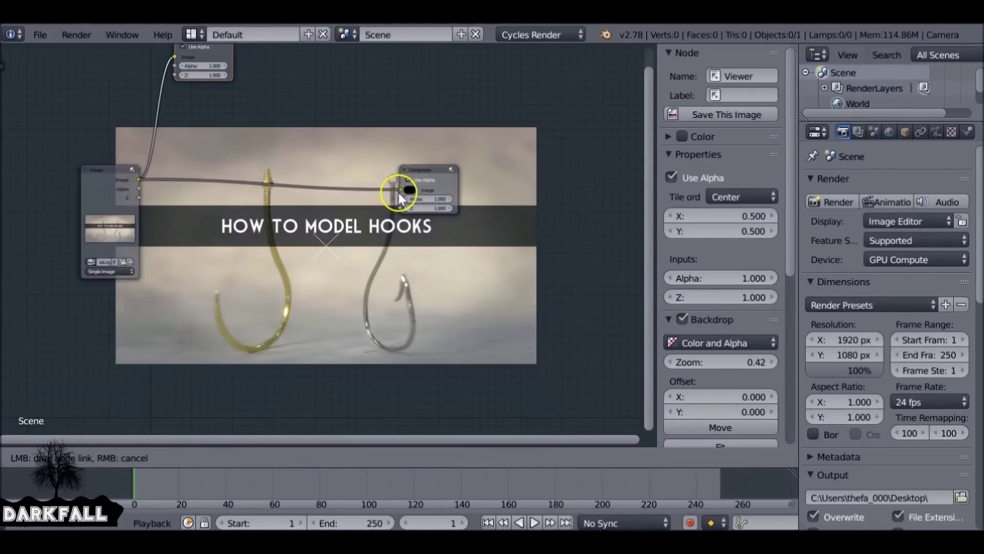
Arrange the nodes around the backdrop, with Viewer and Composite at the far right and Image at the upper left.
middle_drag(385, 181, 386, 226)
drag(217, 88, 511, 114)
drag(431, 224, 553, 197)
middle_drag(347, 205, 339, 145)
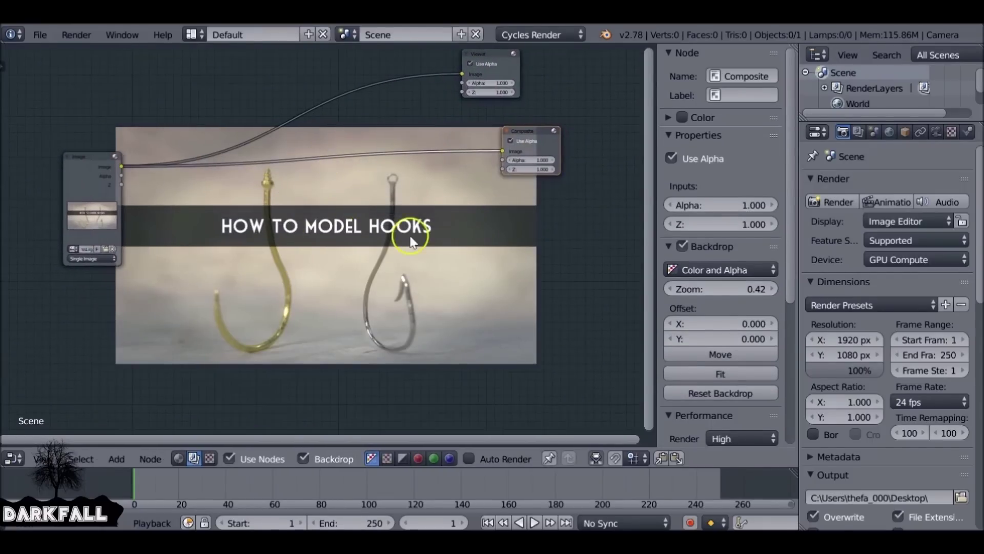
drag(79, 160, 72, 113)
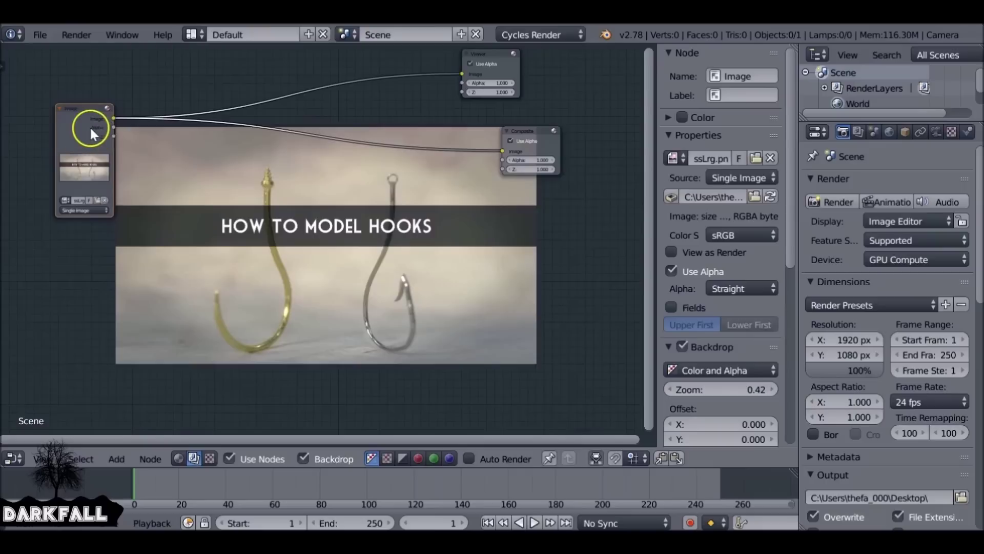
Add a second Image input node and place it below the hooks Image node.
key(shift+a)
mouse_move(140, 255)
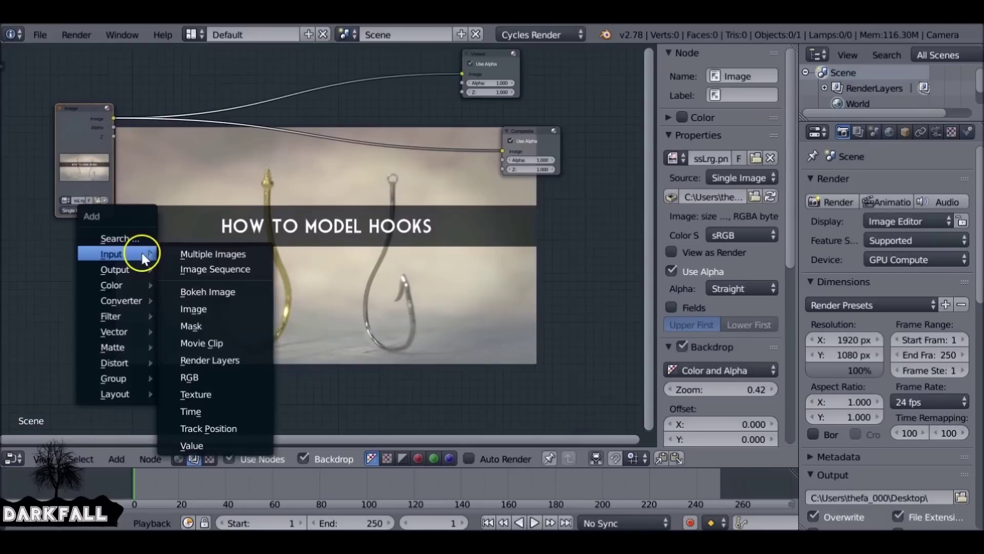
click(205, 306)
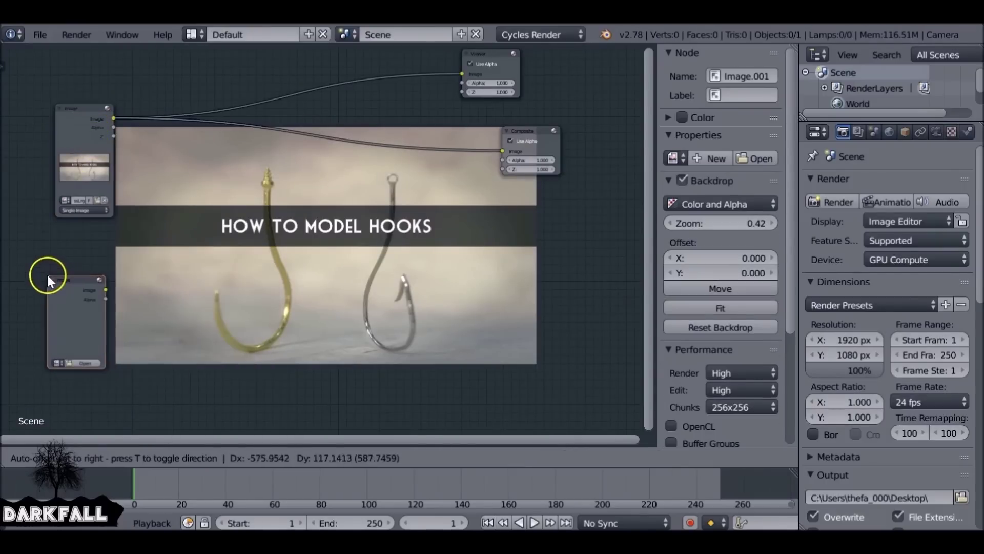
click(63, 286)
Load Vingette.png from the Desktop into the second Image node.
click(85, 359)
click(44, 213)
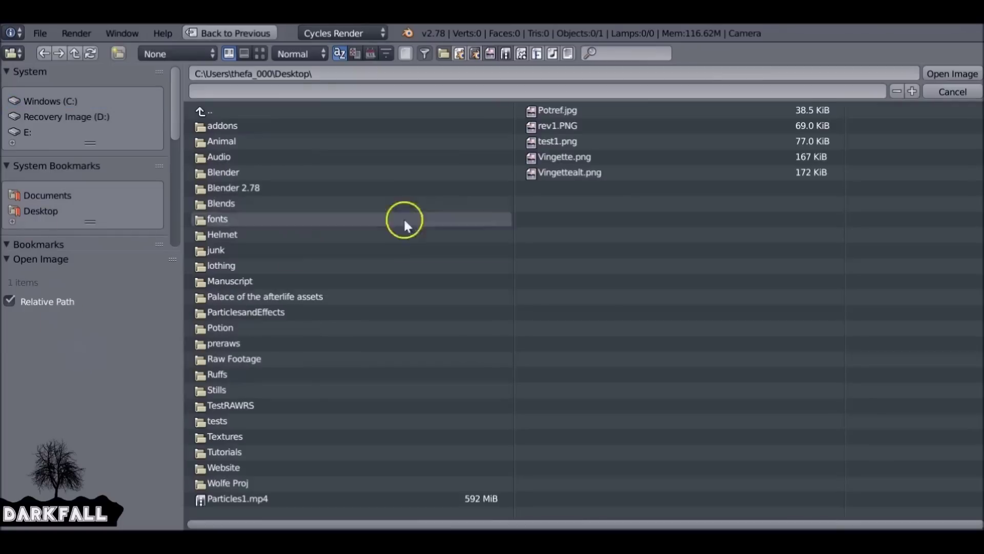
click(567, 156)
click(949, 73)
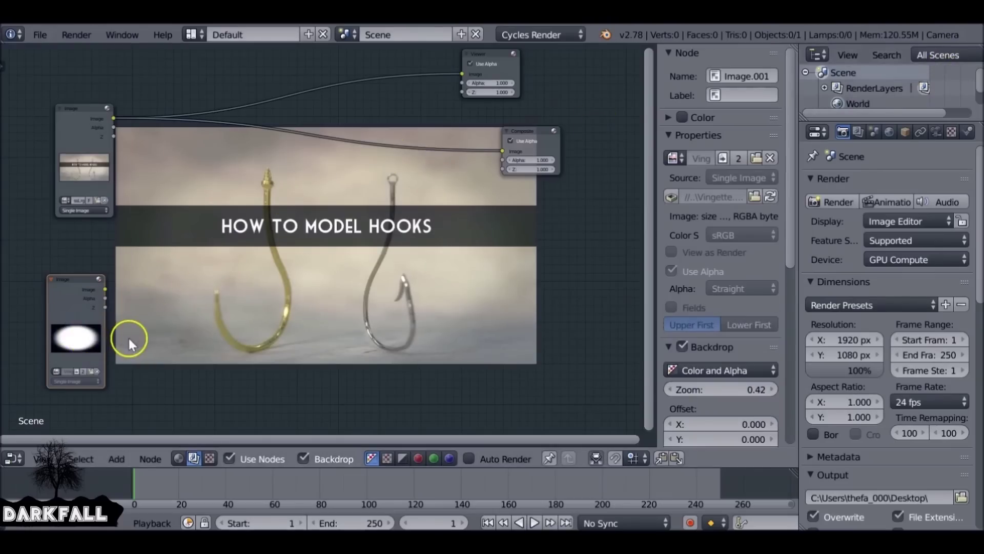
Add a Scale distort node and place it beside the vignette Image node.
key(shift+a)
mouse_move(132, 342)
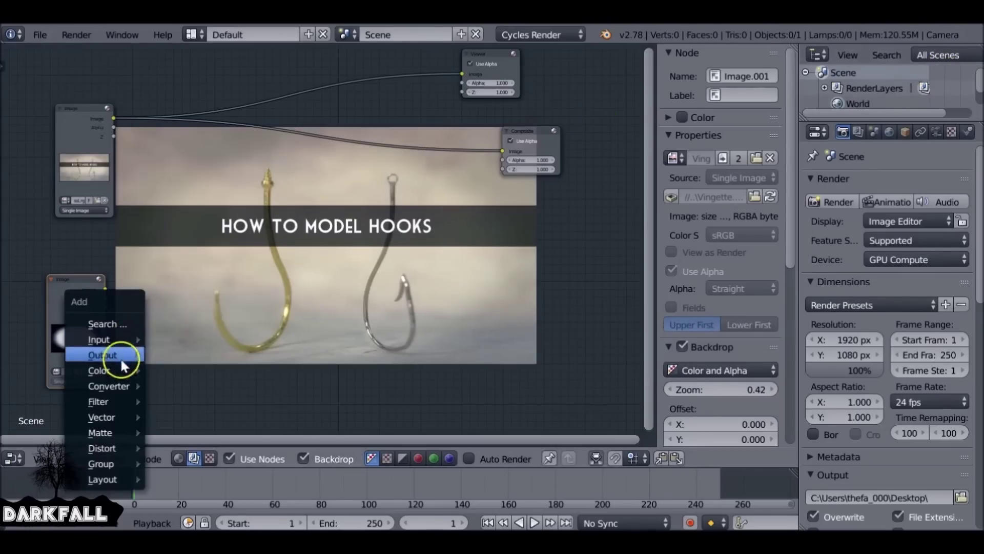
mouse_move(147, 446)
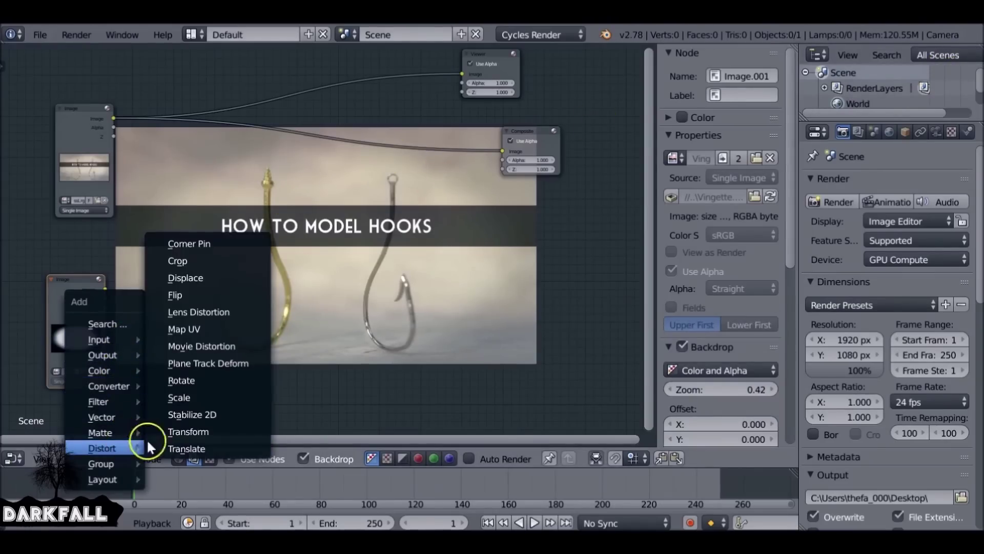
click(181, 398)
click(158, 285)
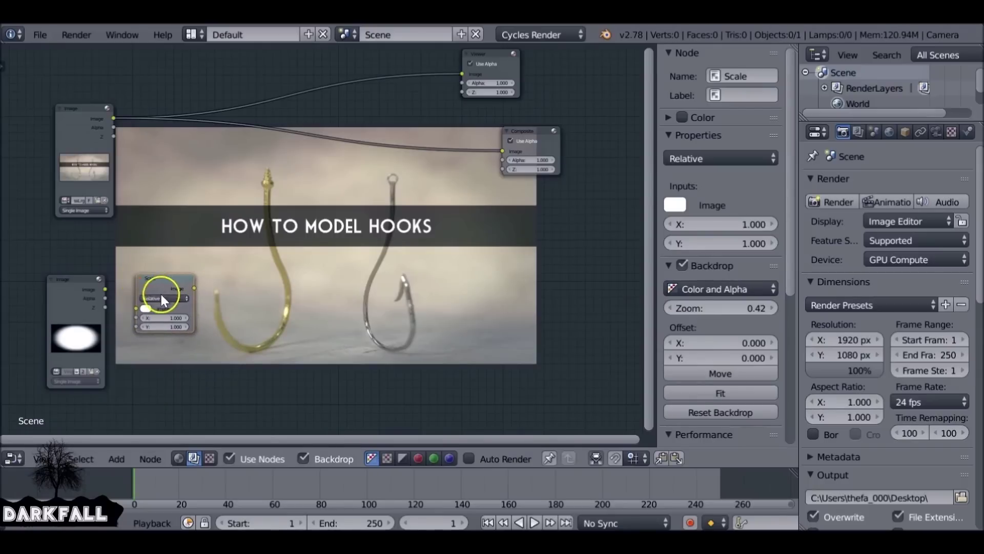
Set the Scale node to Render Size and connect the vignette Image node's image output to its image input.
scroll(155, 299, up, 3)
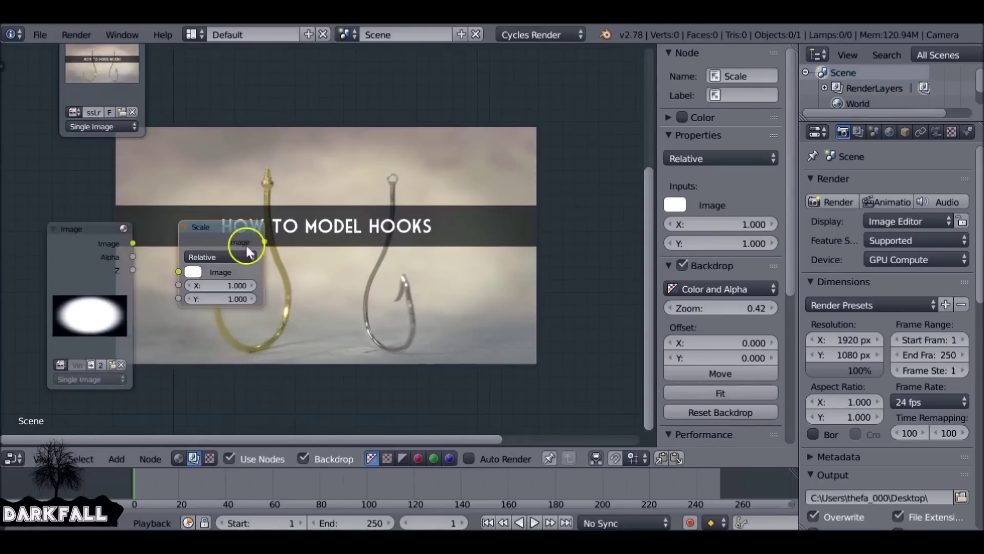
click(242, 255)
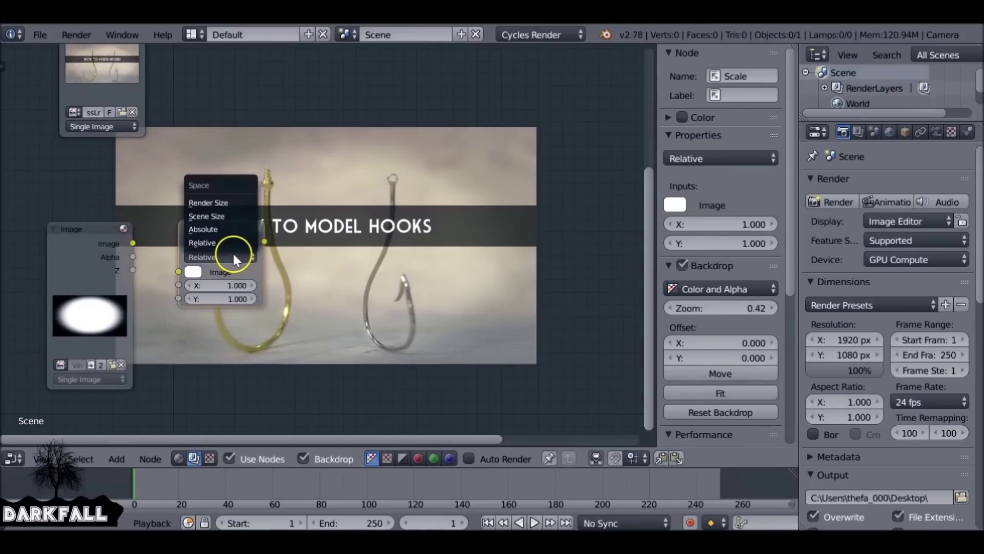
click(220, 203)
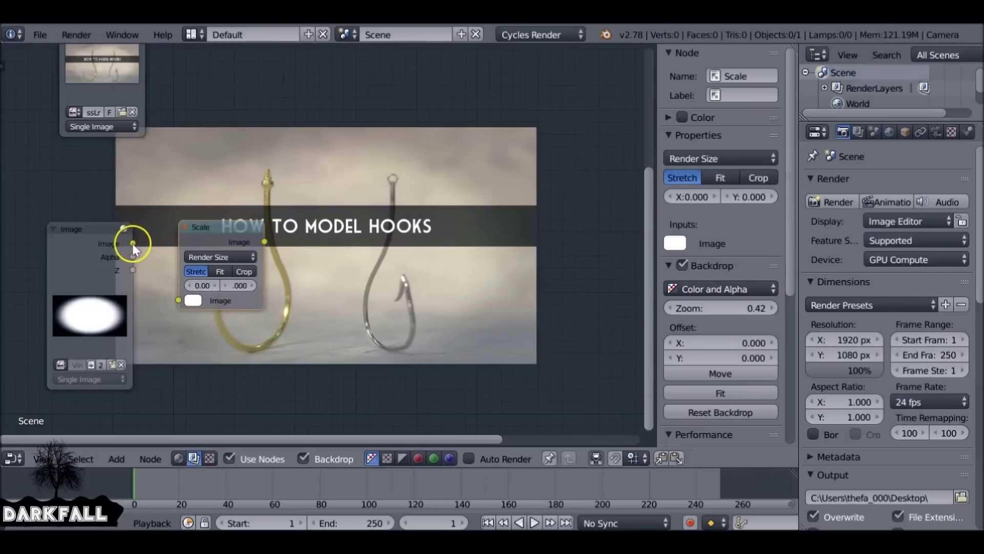
drag(132, 244, 98, 246)
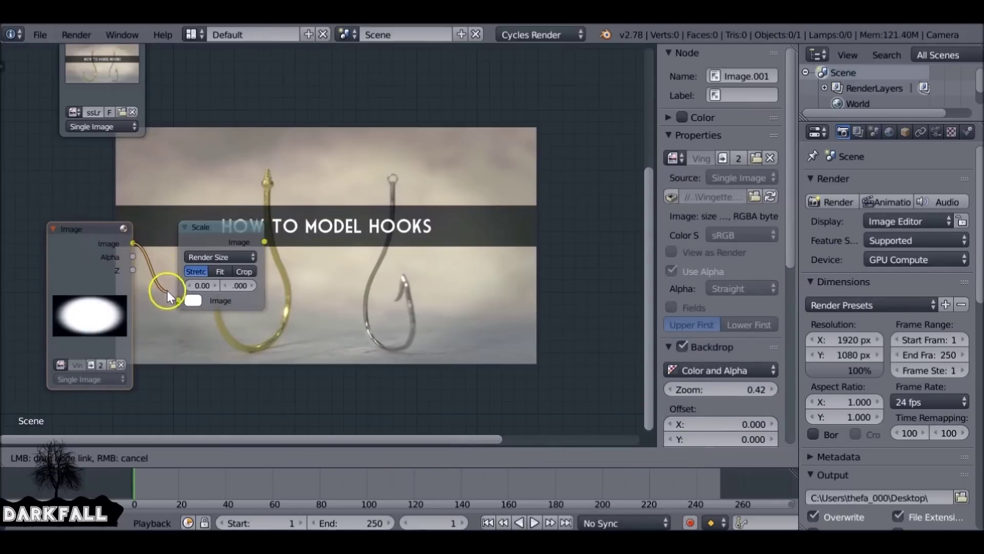
drag(180, 300, 181, 300)
scroll(221, 288, down, 3)
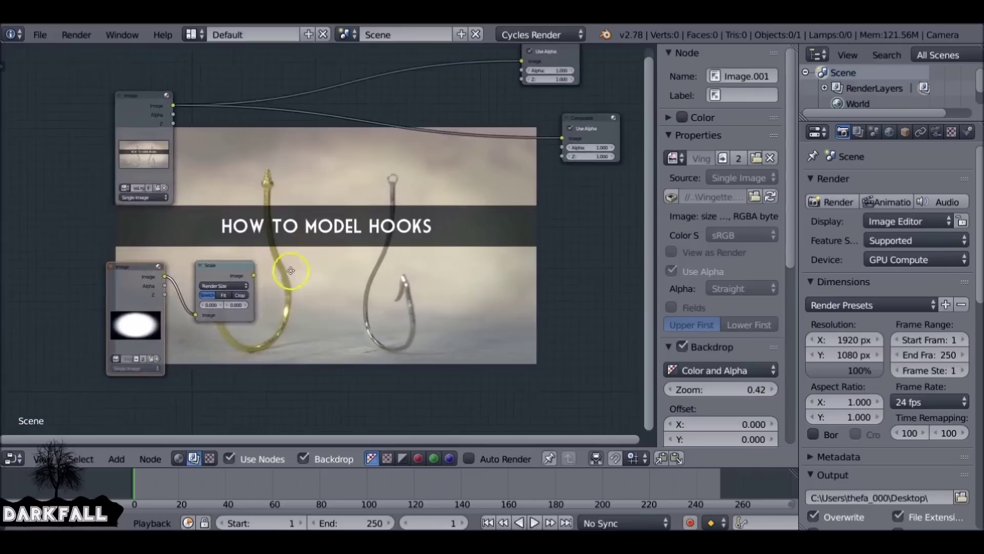
Add a Mix color node and insert it into the link between the hooks Image node and the Composite node.
key(shift+a)
mouse_move(306, 220)
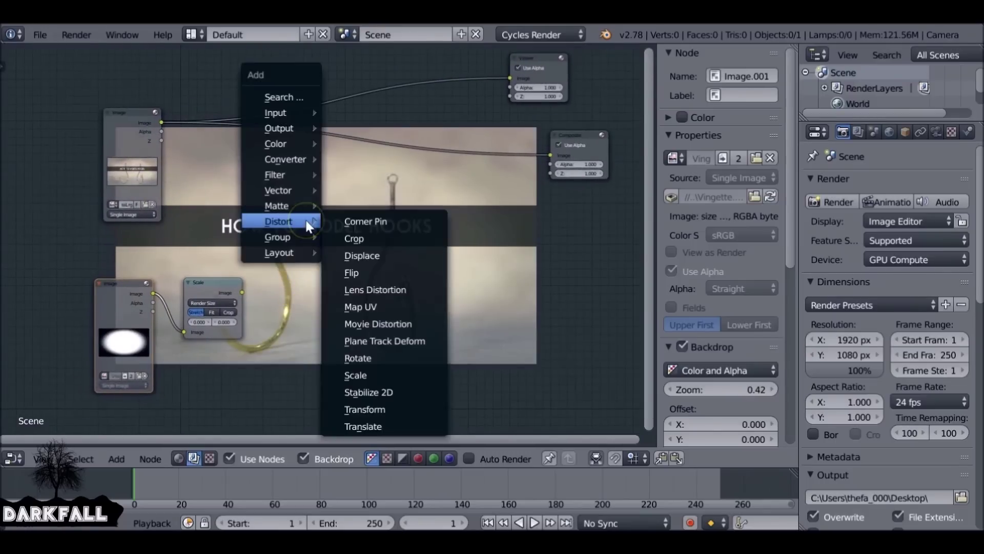
mouse_move(287, 143)
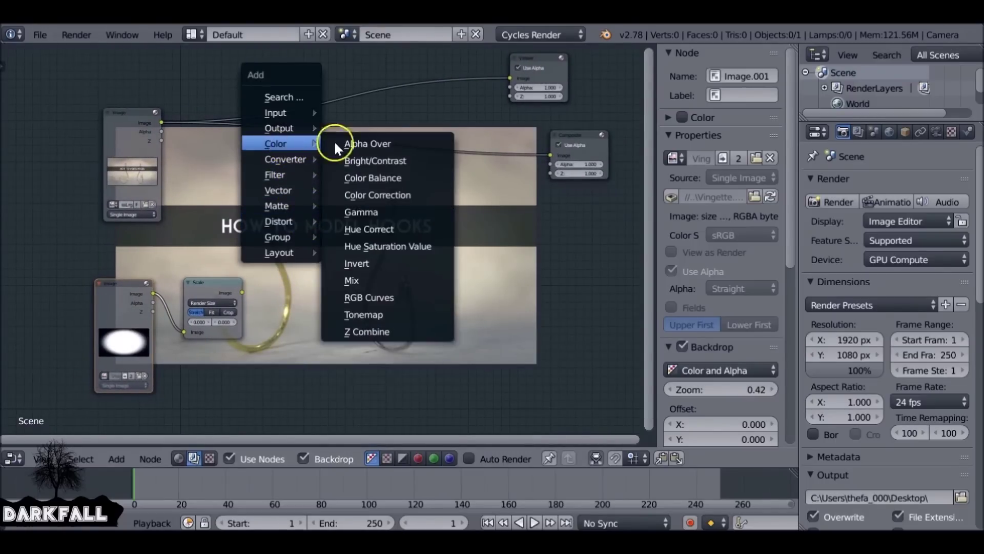
click(391, 280)
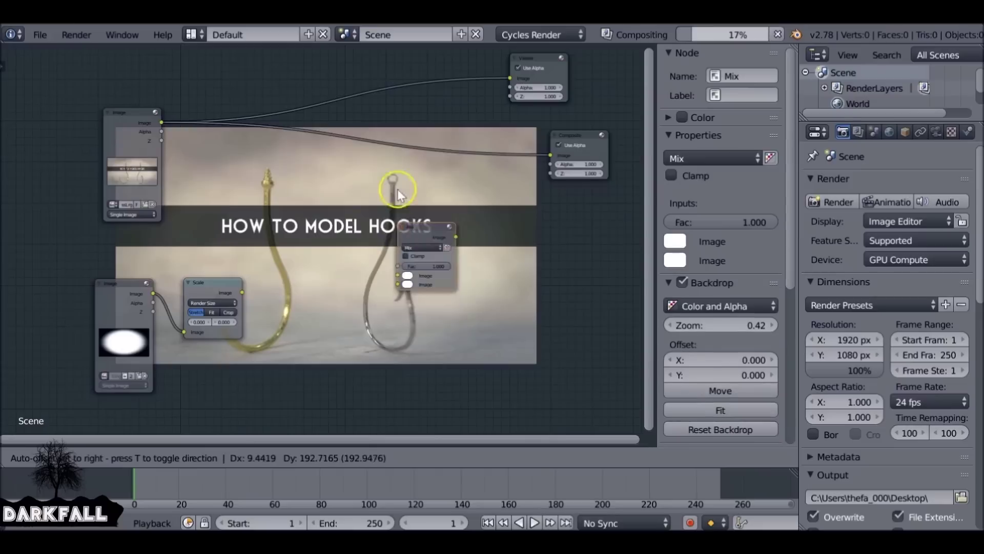
click(398, 133)
Connect the Scale output to the Mix node's Fac input and move the hooks image link to its second Image input.
drag(242, 291, 400, 173)
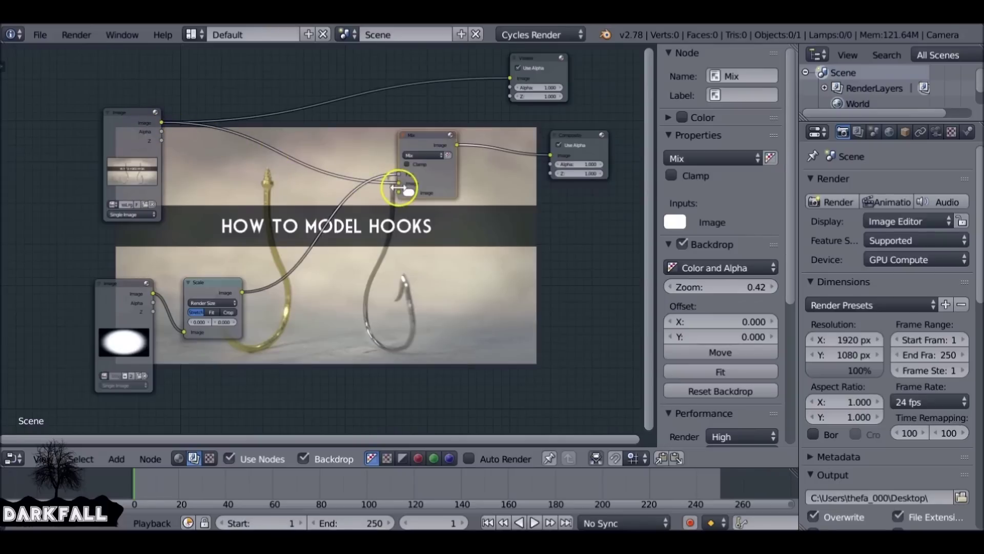
drag(400, 184, 400, 193)
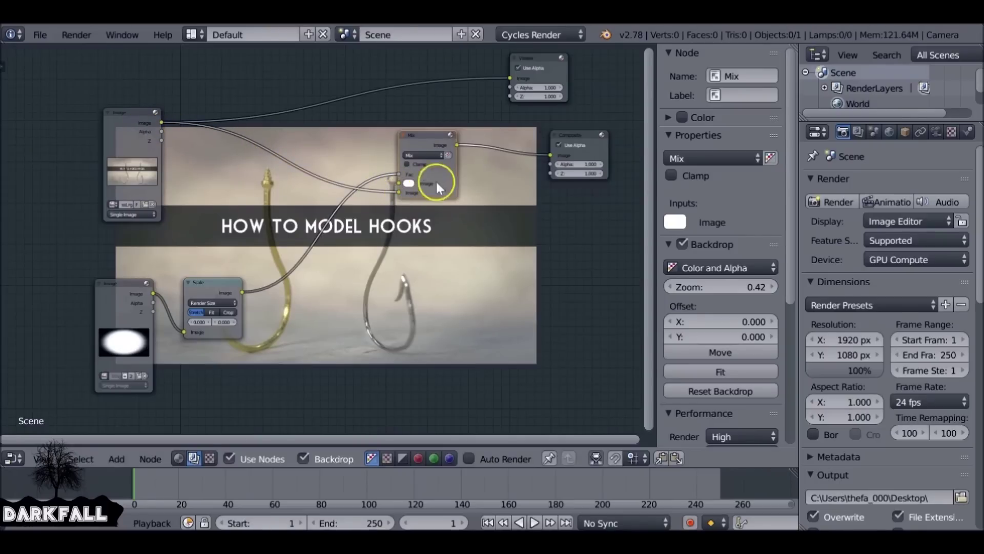
Connect the Mix output to the Viewer's image input and move the Viewer and Composite nodes farther away from Mix.
drag(458, 144, 511, 78)
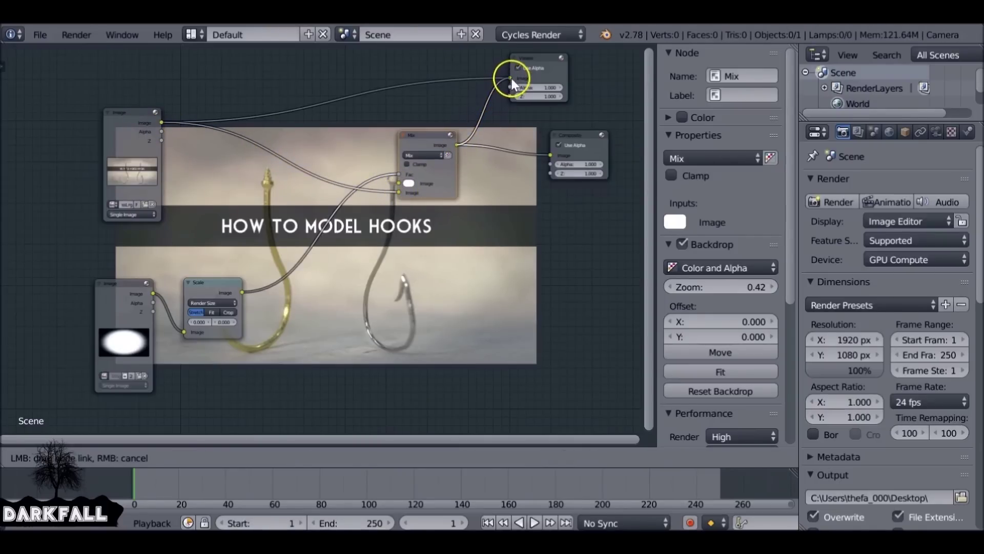
key(Home)
drag(447, 124, 546, 109)
drag(482, 199, 533, 194)
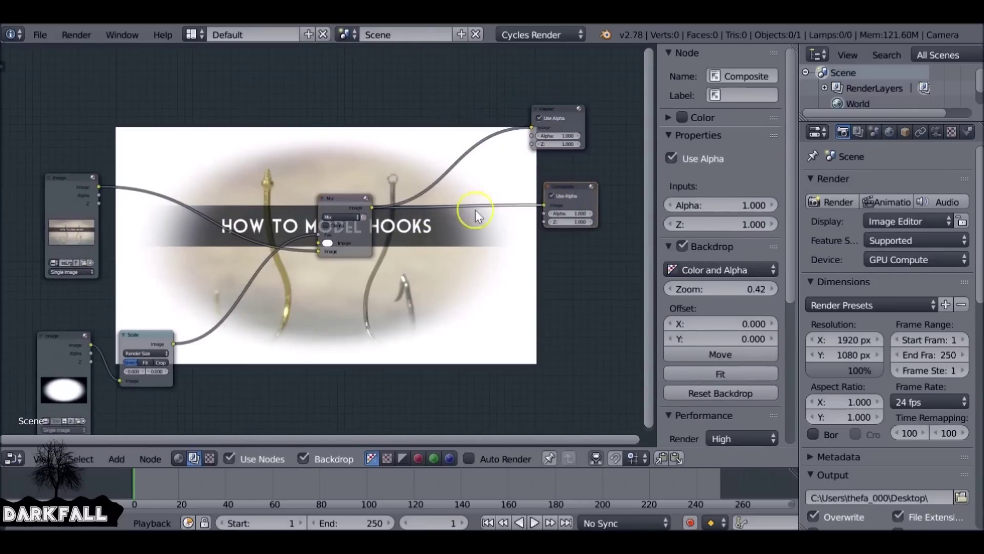
Set the Mix node's first Image color to black.
middle_drag(534, 193, 529, 169)
scroll(529, 169, up, 1)
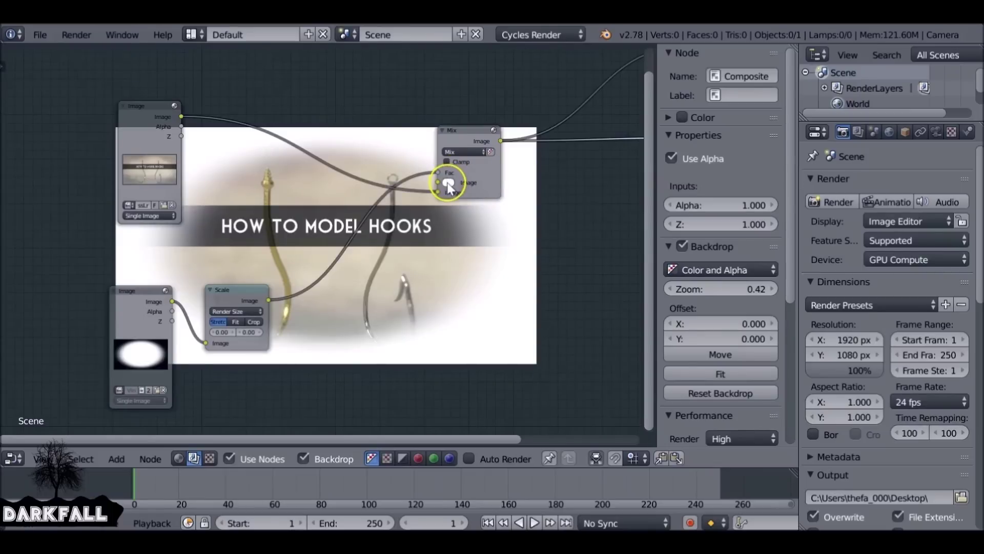
click(449, 181)
drag(520, 61, 523, 133)
Move the hooks Image node up and away from the mask nodes, and lower the Mix node toward the Scale node.
middle_drag(393, 249, 358, 204)
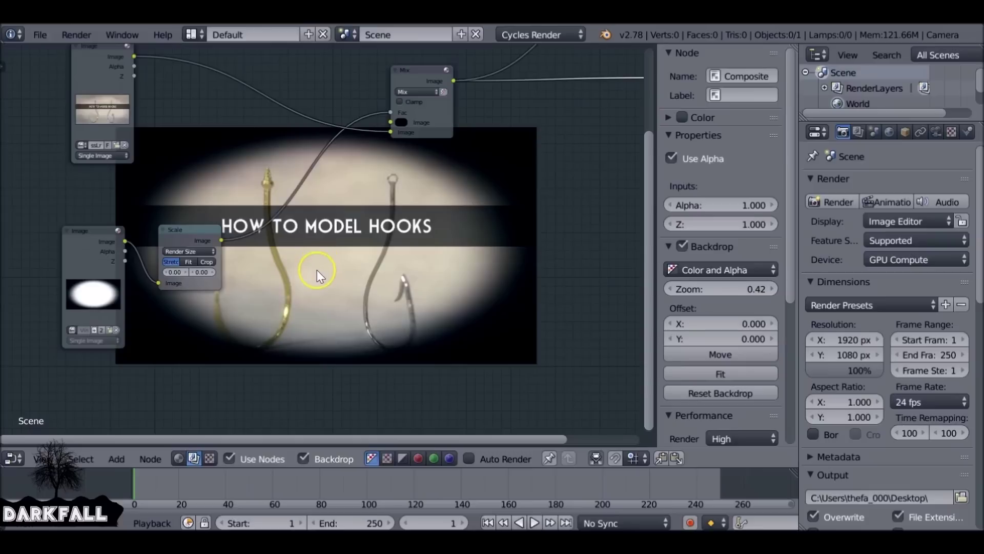
scroll(316, 269, down, 3)
drag(183, 125, 95, 101)
drag(369, 141, 373, 189)
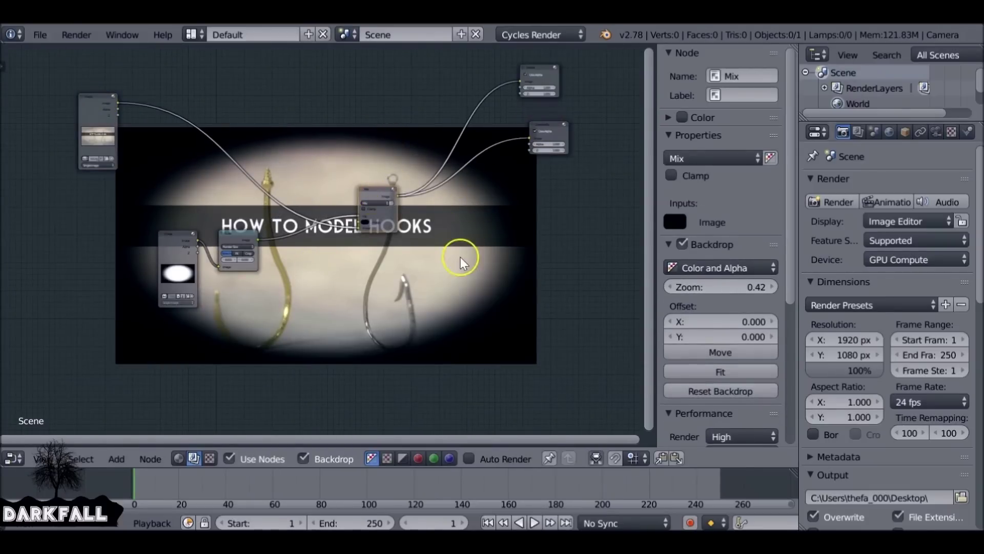
Add a Math converter node and insert it into the link between the Scale node and the Mix node's Fac input.
scroll(398, 268, up, 2)
key(shift+a)
mouse_move(315, 290)
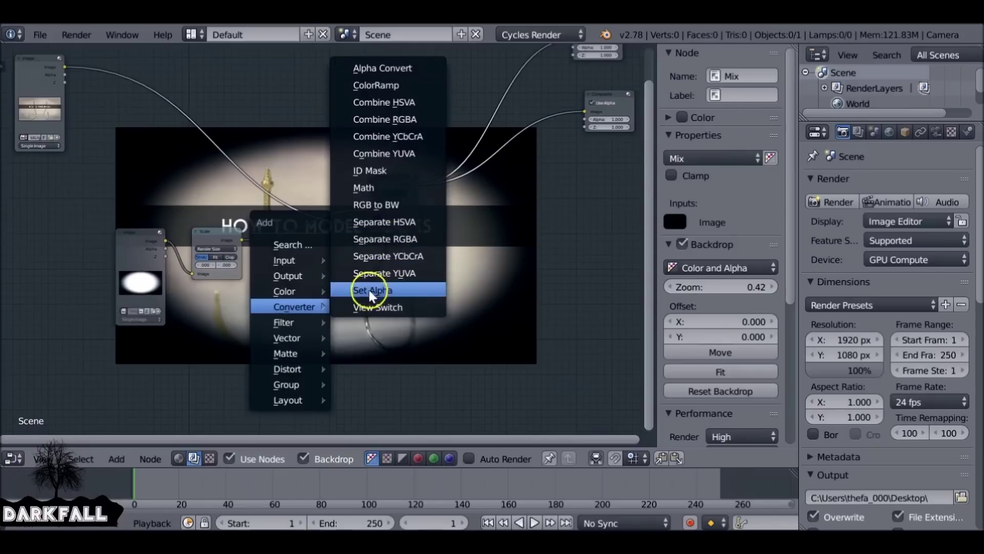
click(374, 189)
click(279, 229)
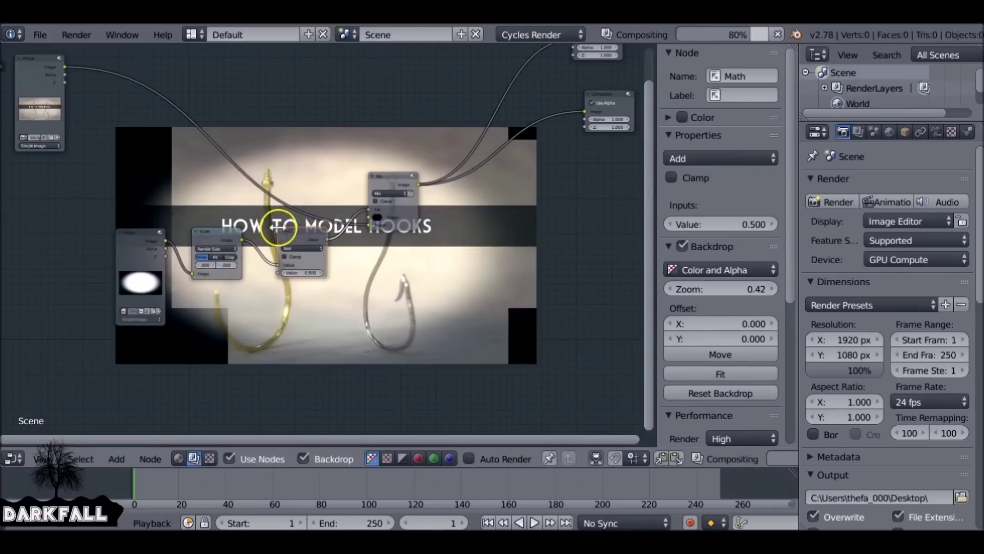
Set the Math node's second value to 0.
middle_drag(318, 237, 362, 154)
scroll(361, 154, up, 4)
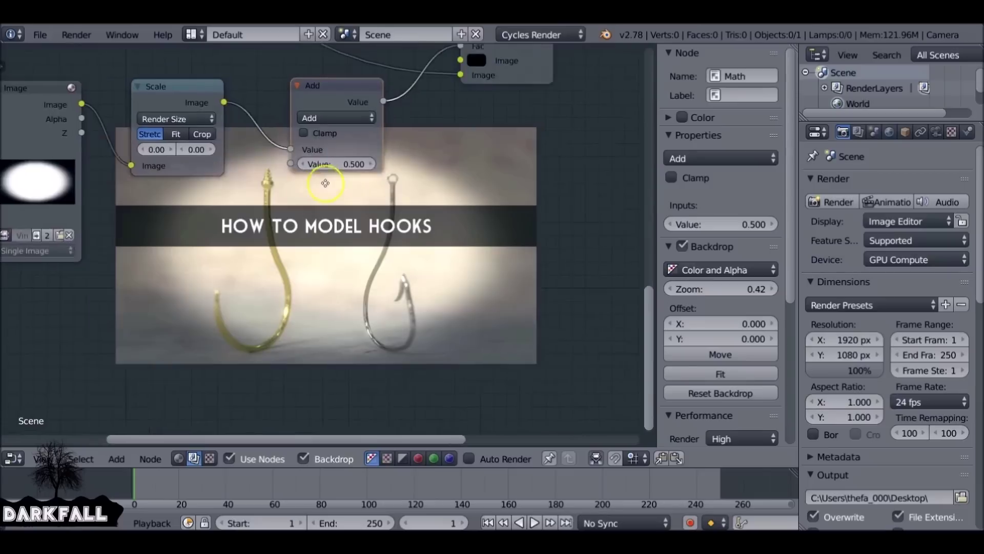
click(322, 160)
text(0)
key(Return)
click(443, 181)
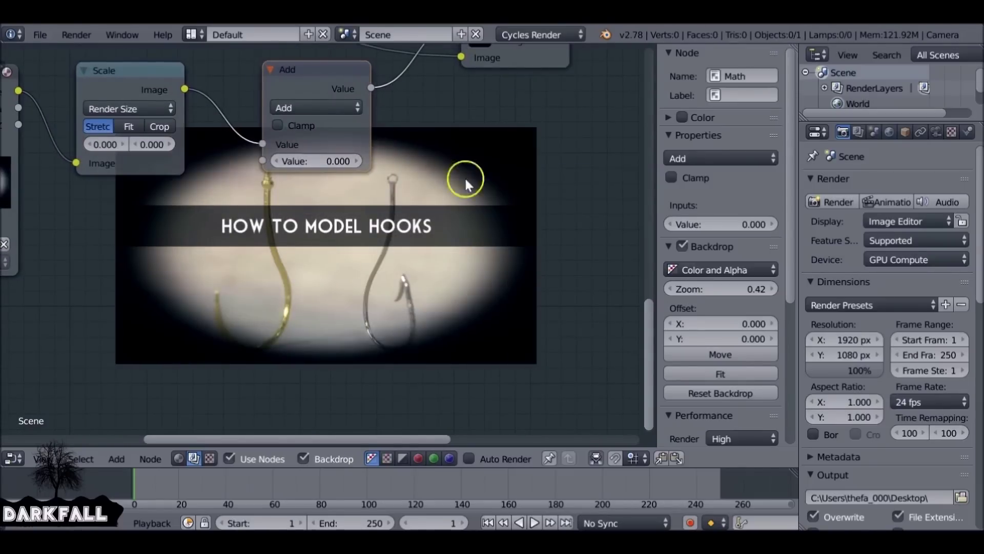
Set the Math node's second value to 1.
click(312, 165)
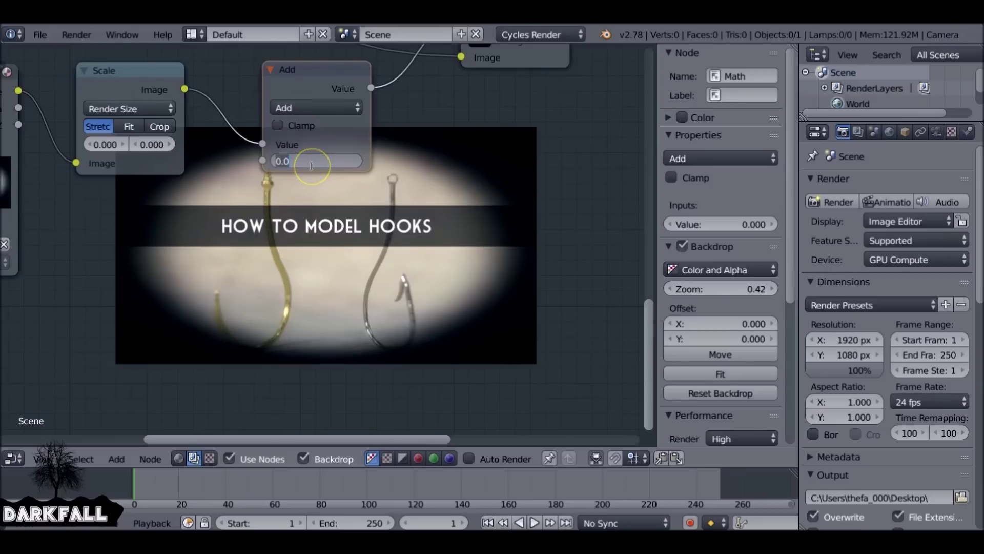
text(1)
key(Return)
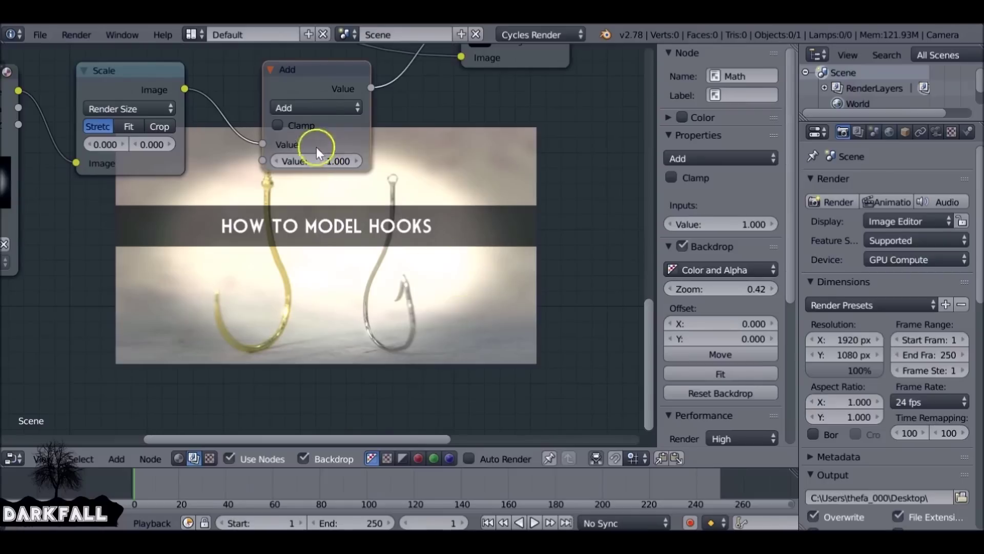
click(312, 109)
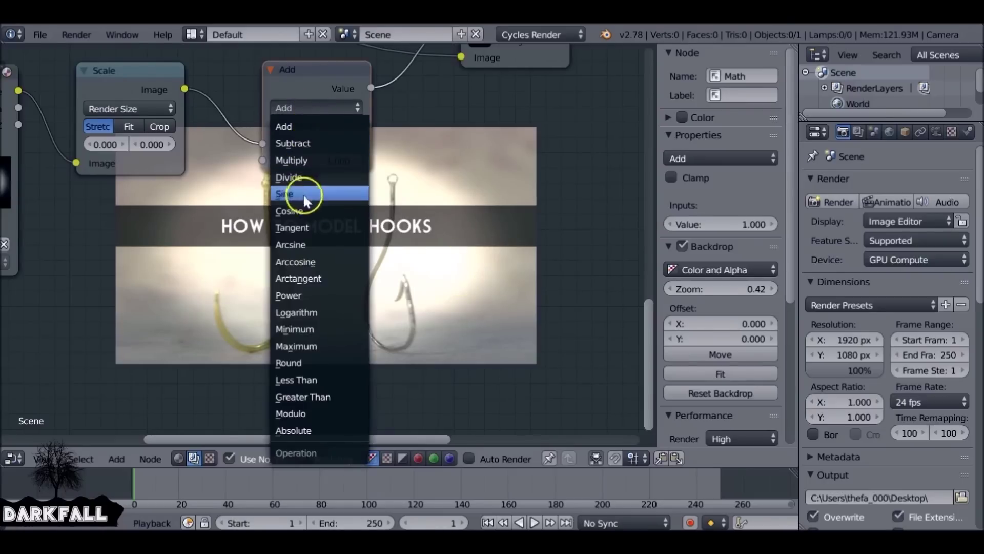
scroll(314, 334, up, 14)
scroll(314, 342, up, 10)
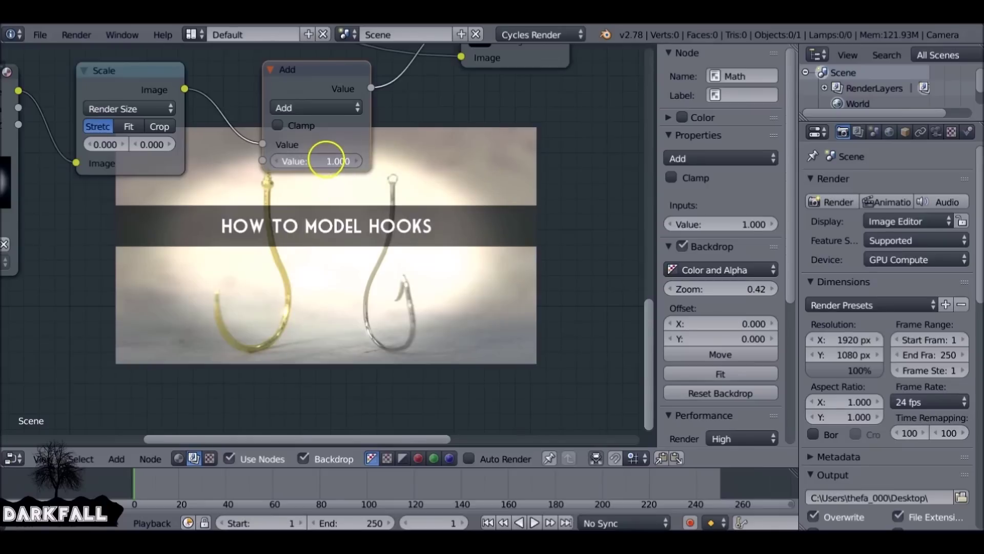
Enable Clamp on the Math node, keeping its Add operation.
scroll(341, 144, down, 2)
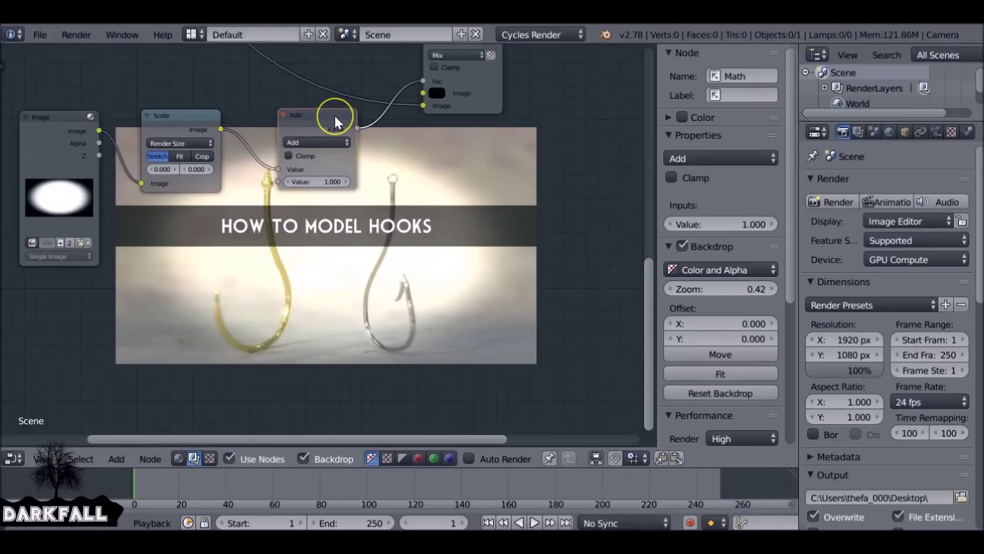
middle_drag(334, 116, 338, 211)
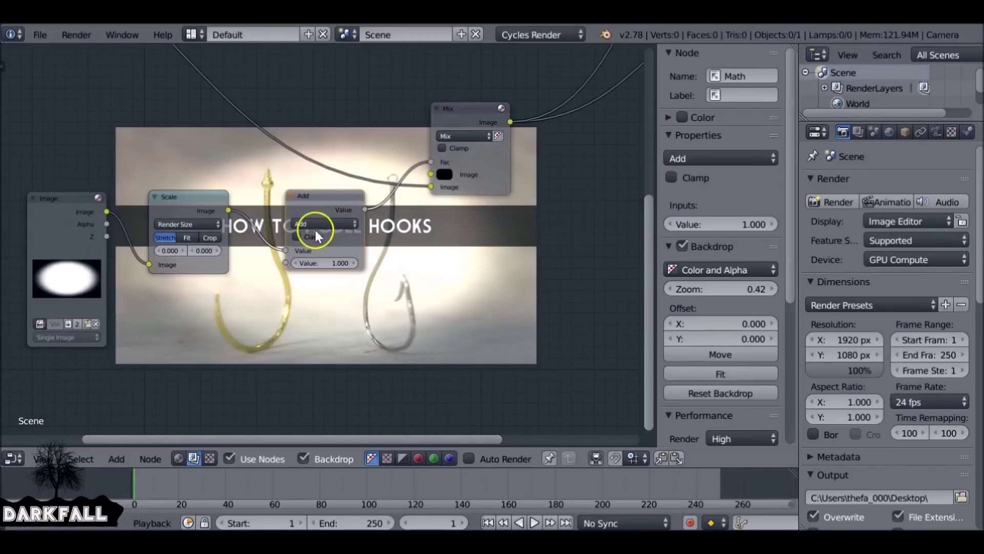
click(313, 234)
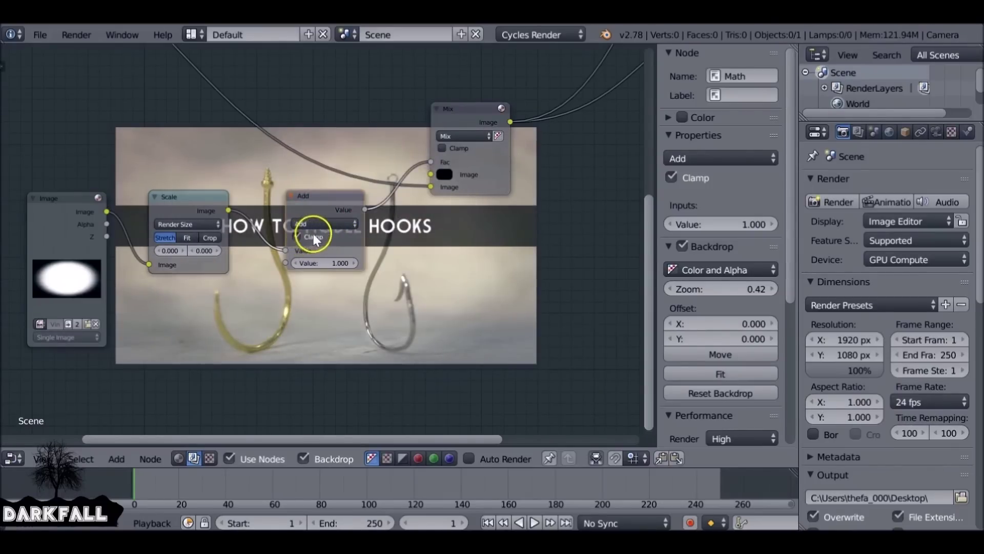
Lower the clamped Add node's second value to 0.
middle_drag(313, 234, 328, 250)
click(478, 177)
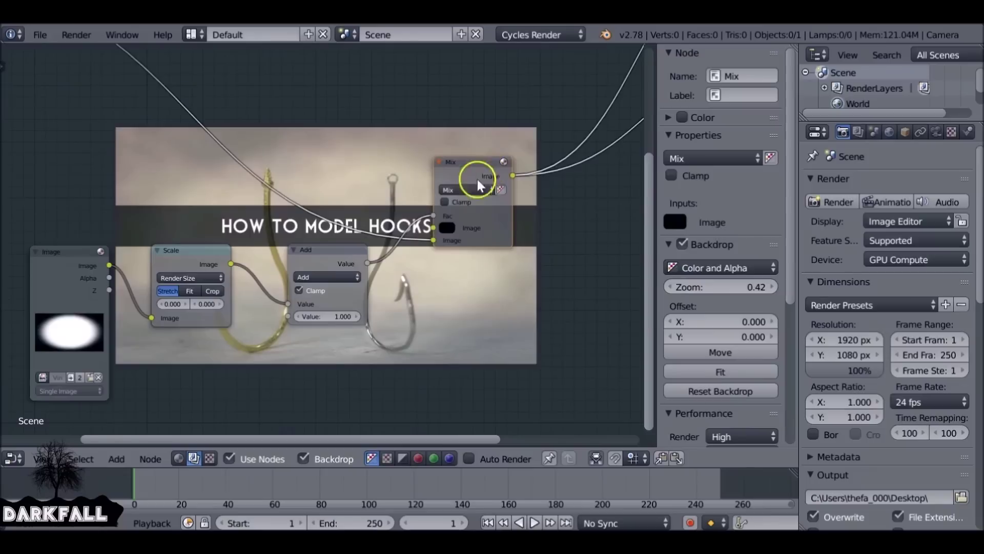
scroll(467, 202, down, 2)
middle_drag(466, 204, 474, 266)
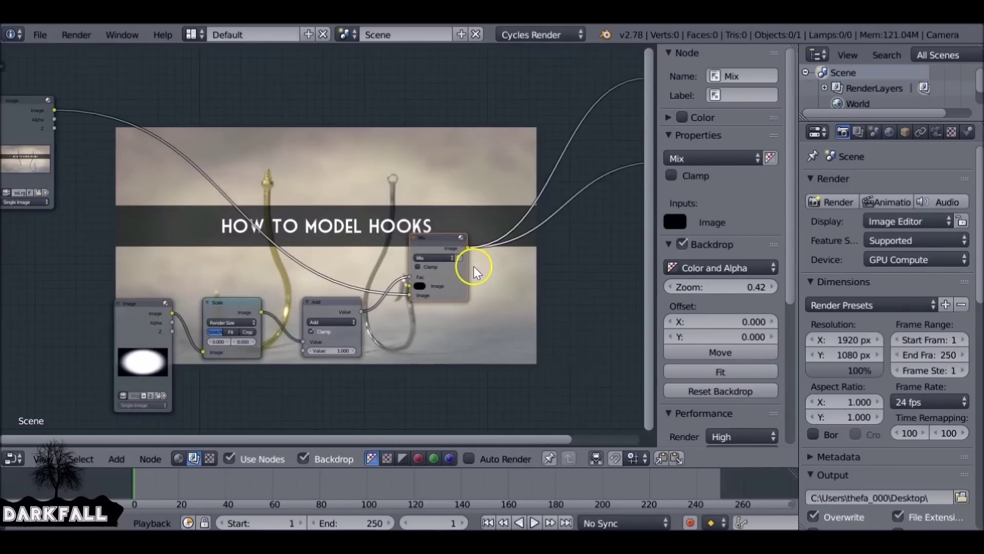
drag(331, 351, 325, 351)
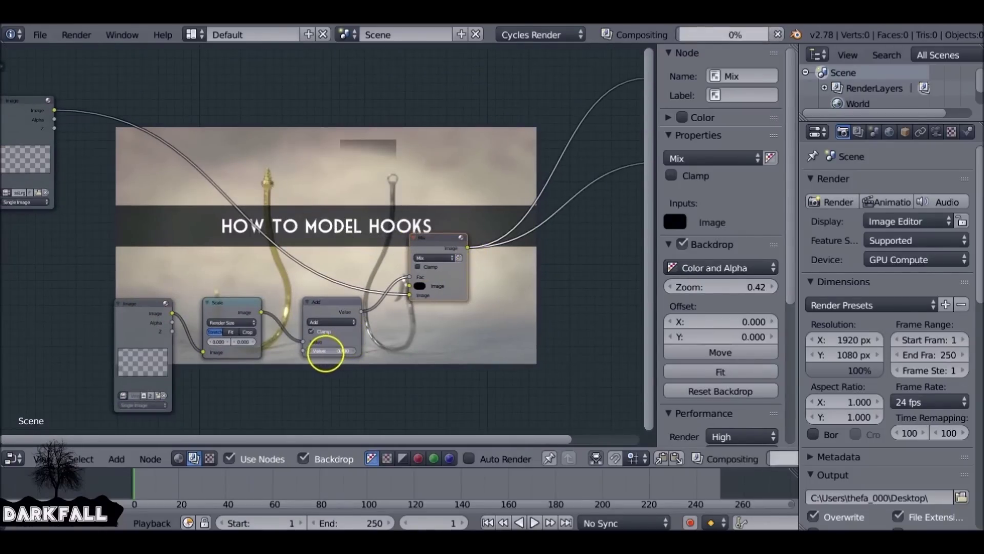
scroll(344, 352, down, 1)
middle_drag(343, 352, 336, 305)
drag(335, 307, 323, 308)
Group the Mix, Add, Scale and vignette Image nodes into a single node group.
middle_drag(339, 307, 378, 126)
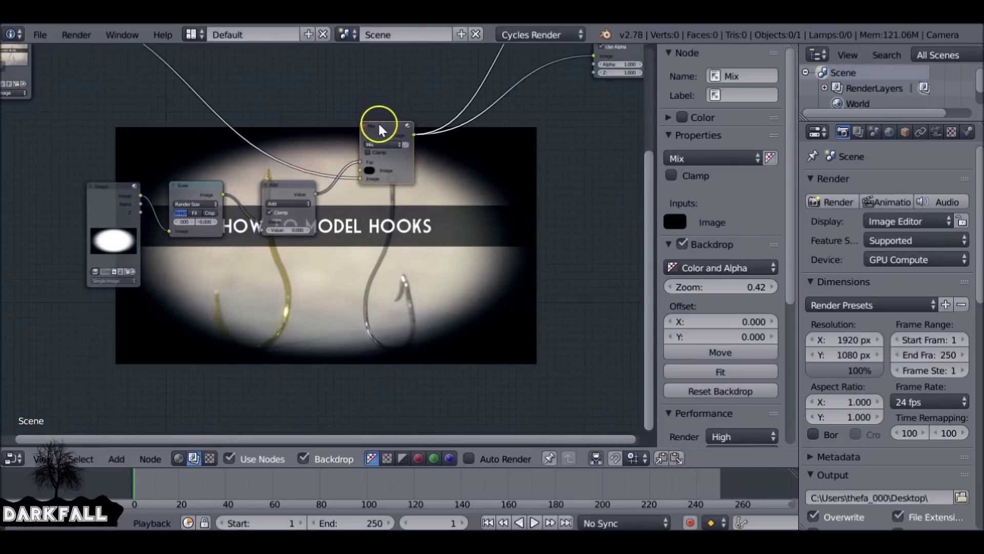
click(296, 183)
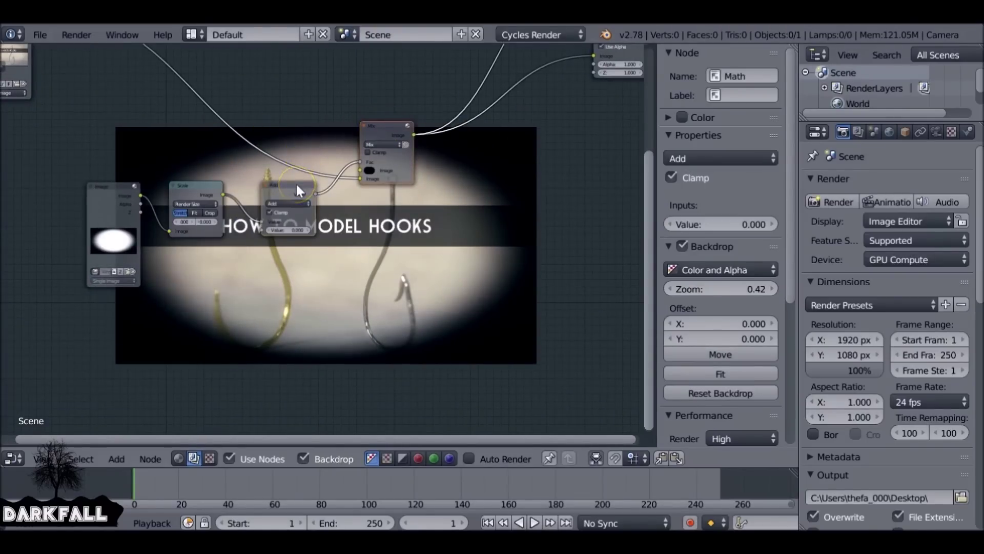
click(198, 180)
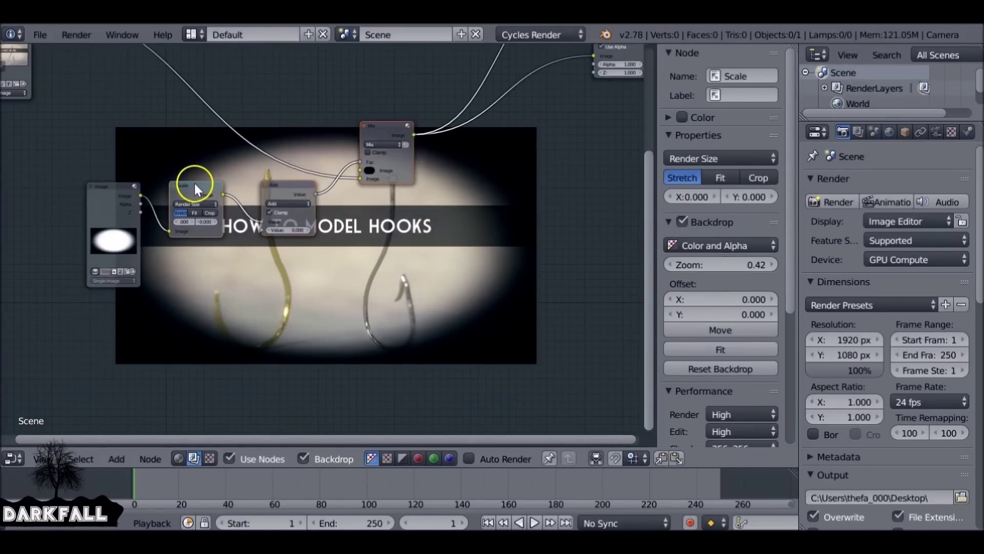
click(121, 185)
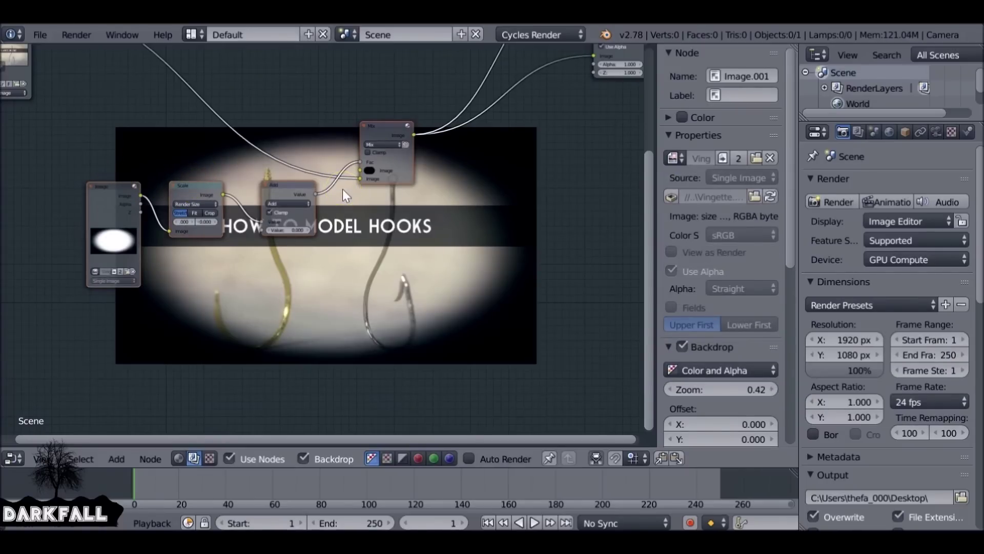
key(ctrl+g)
key(g)
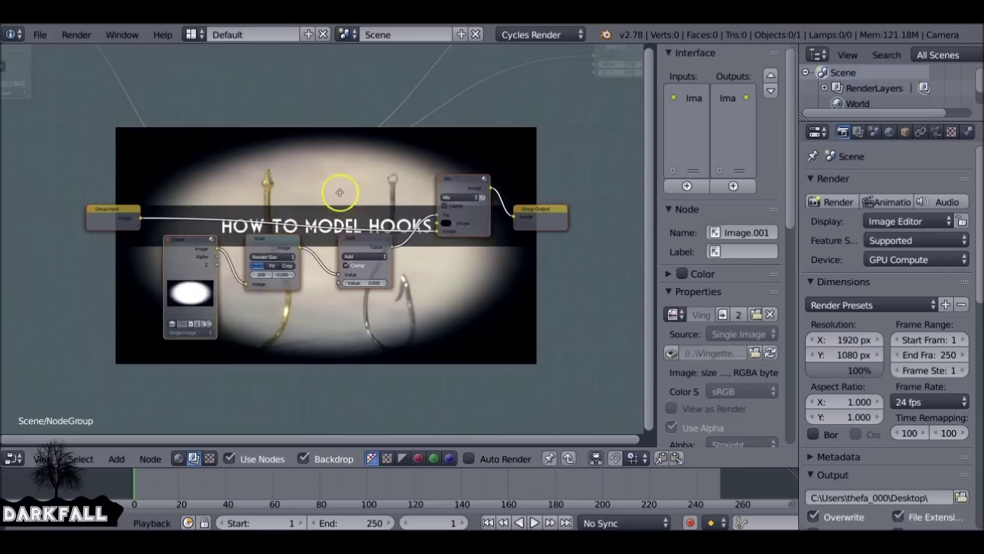
Spread the Group Input and Group Output nodes apart inside the group and return to the main node tree.
scroll(313, 152, down, 1)
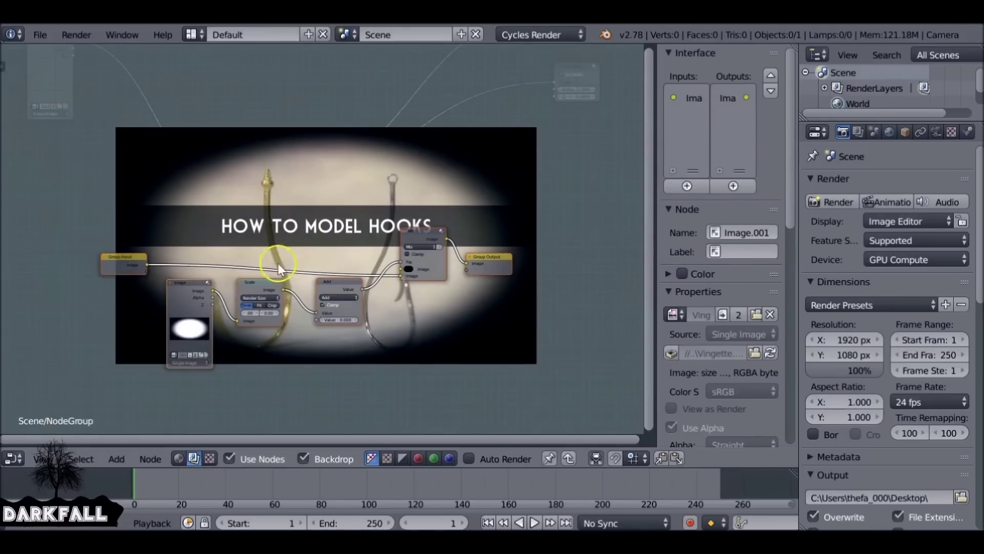
drag(113, 253, 23, 244)
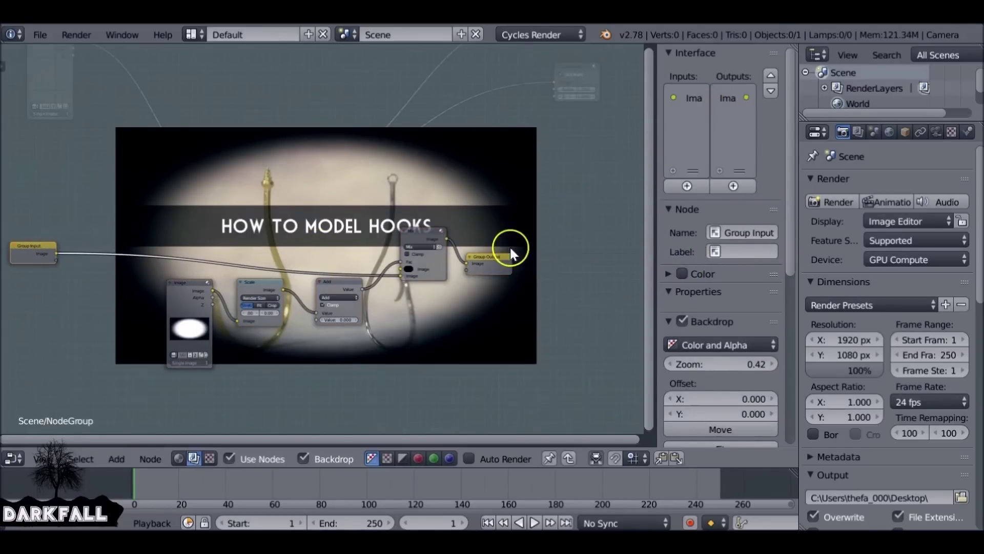
drag(497, 258, 565, 238)
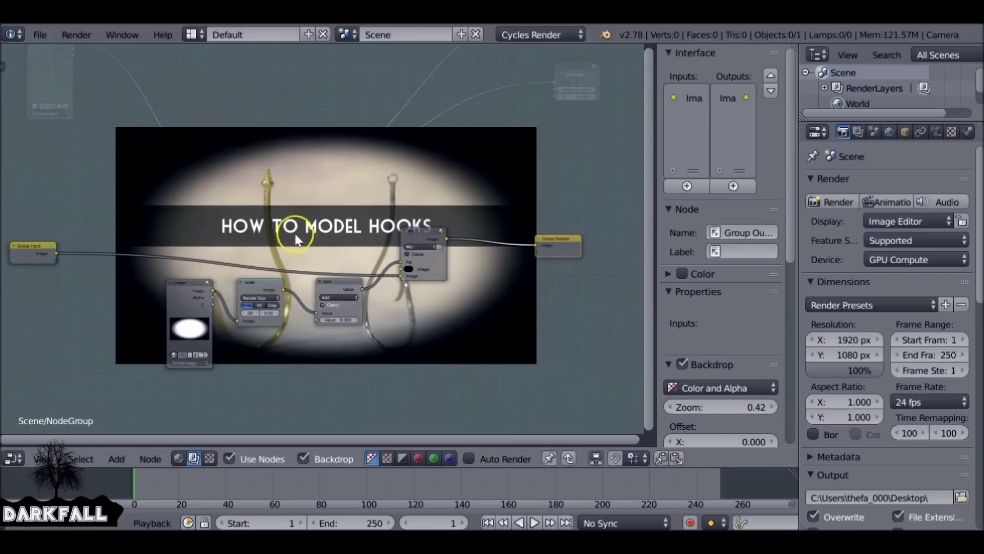
key(Tab)
key(Home)
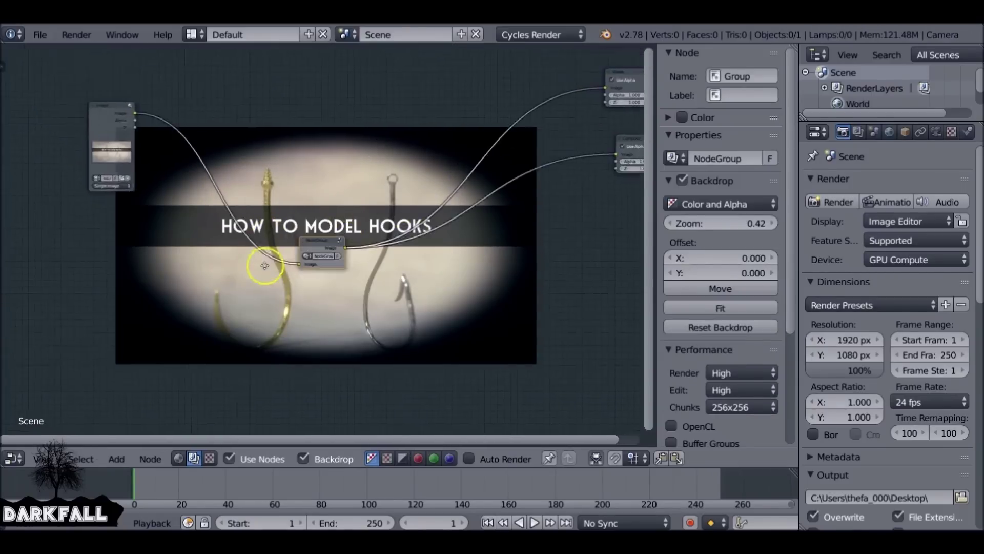
key(Tab)
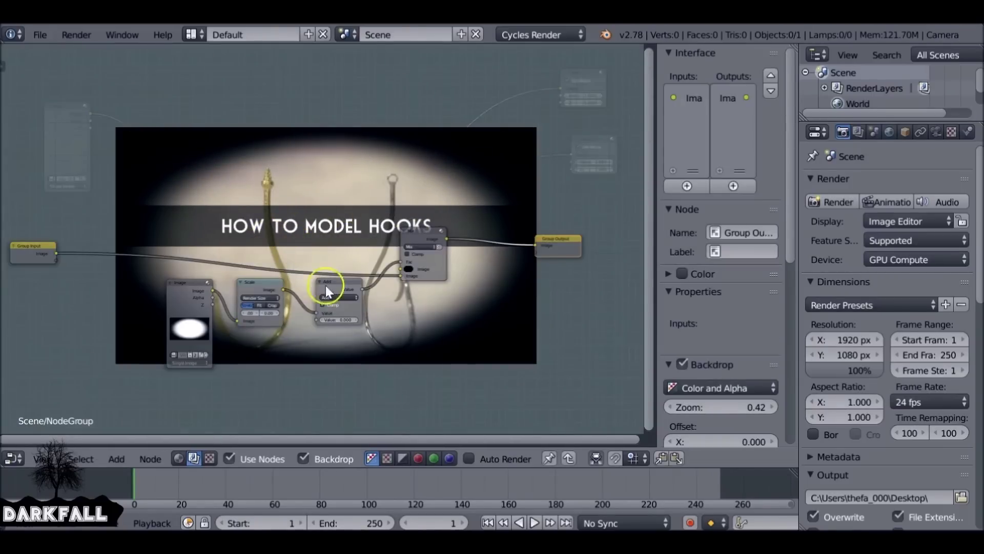
key(Tab)
scroll(279, 245, up, 2)
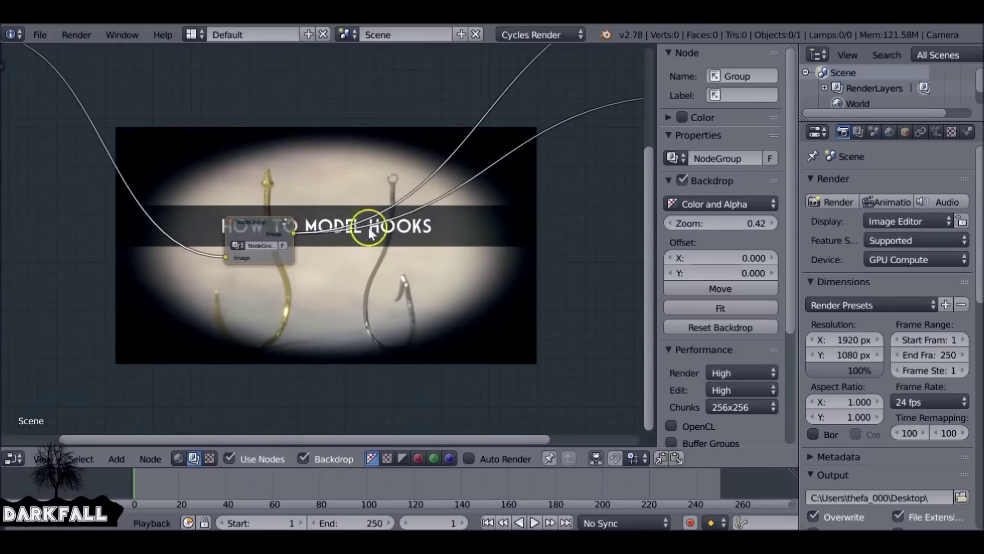
Rename the node group as Vignette.
double_click(712, 157)
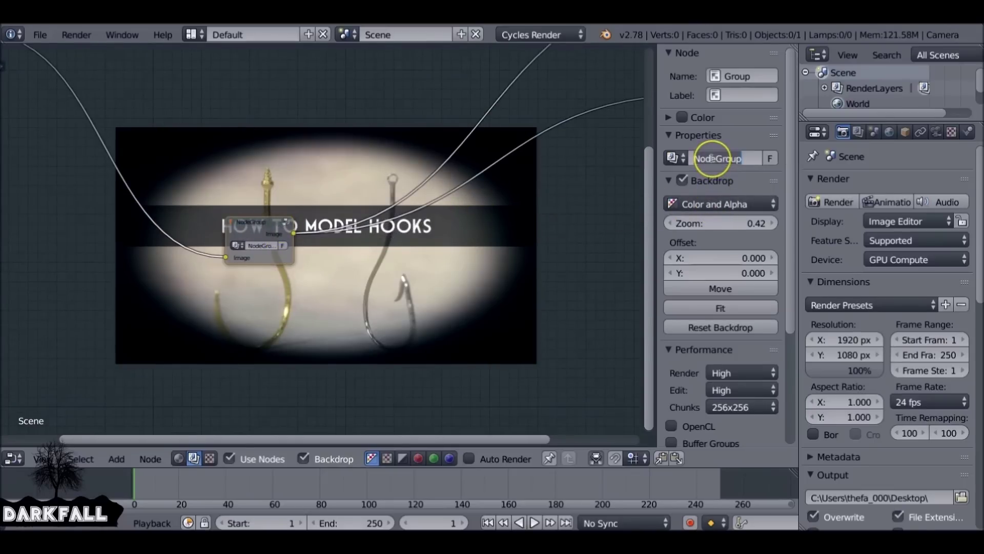
text(Vig)
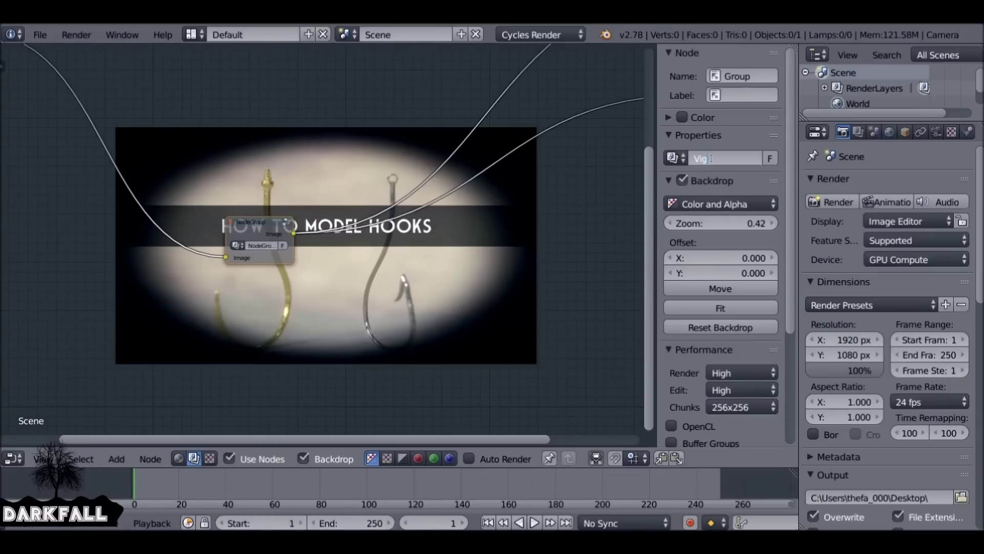
text(nette)
key(Return)
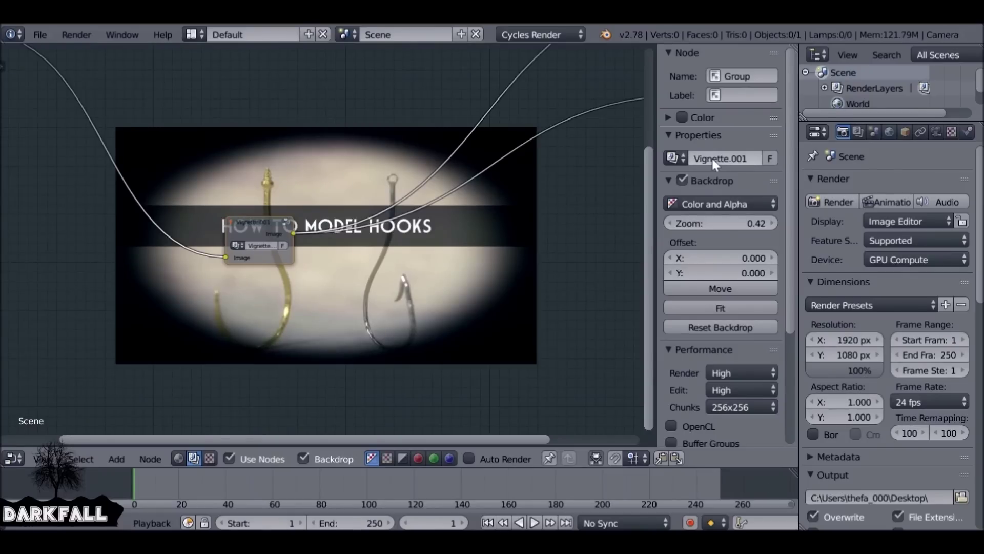
double_click(733, 155)
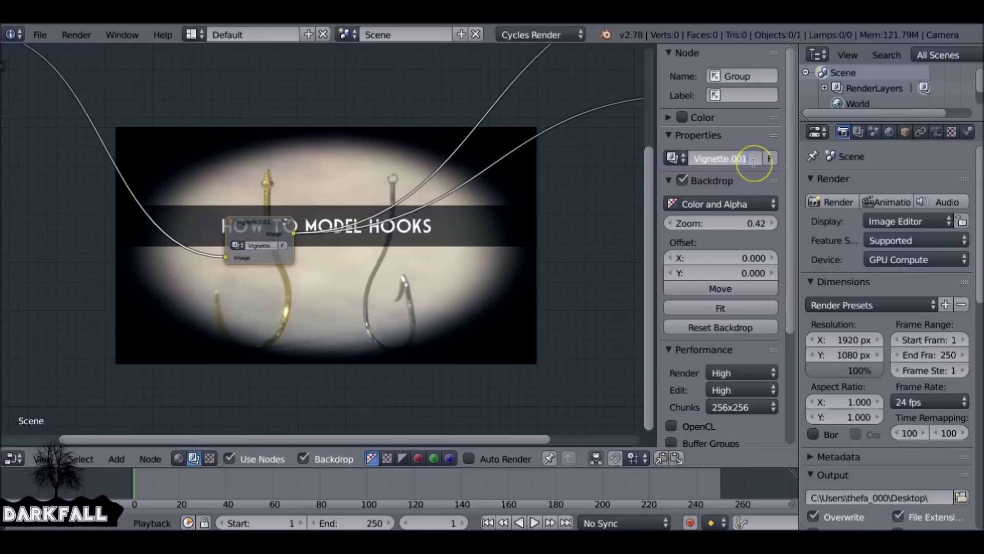
key(Return)
Rearrange the nodes inside the vignette group into an evenly spaced layout, and enable the Backdrop in the main node tree.
click(254, 222)
key(Tab)
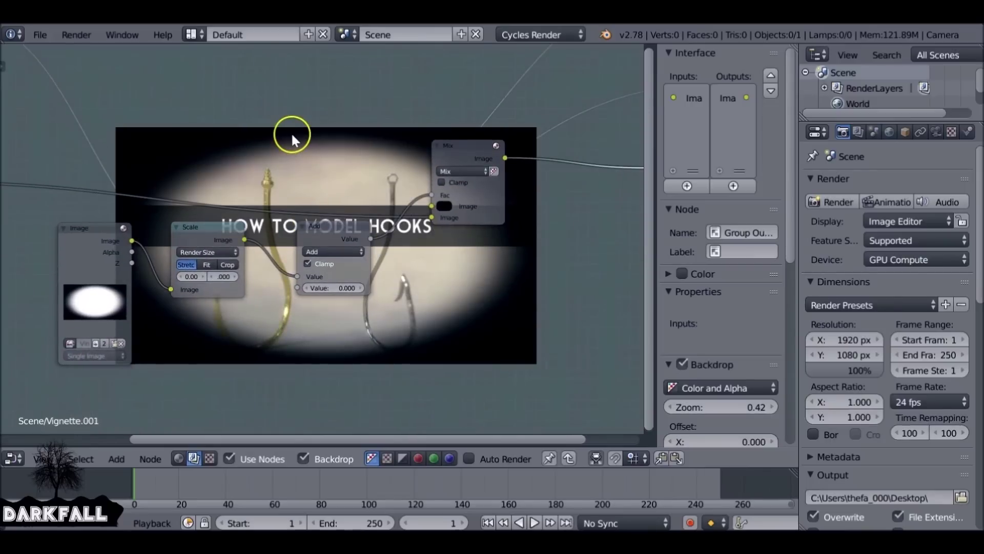
scroll(291, 132, down, 3)
scroll(294, 131, down, 2)
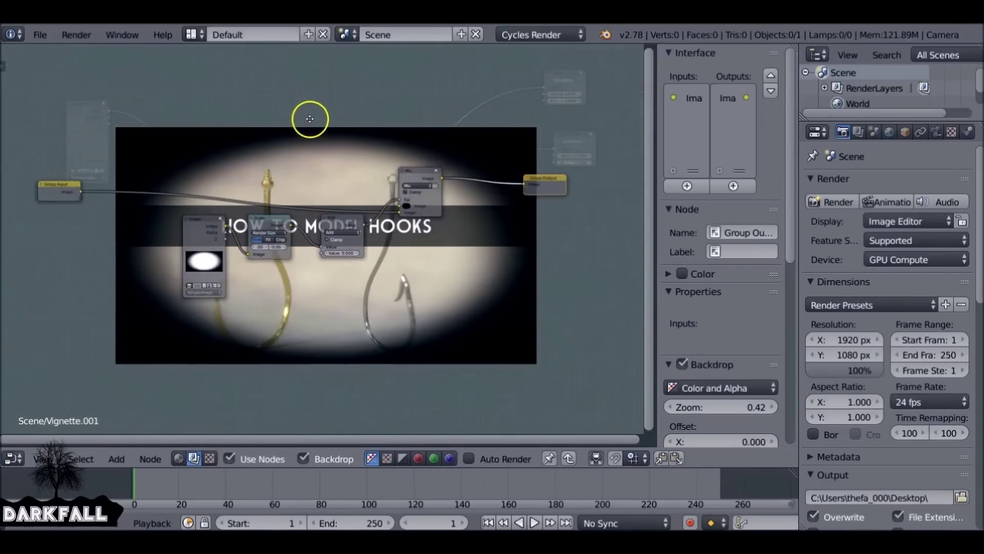
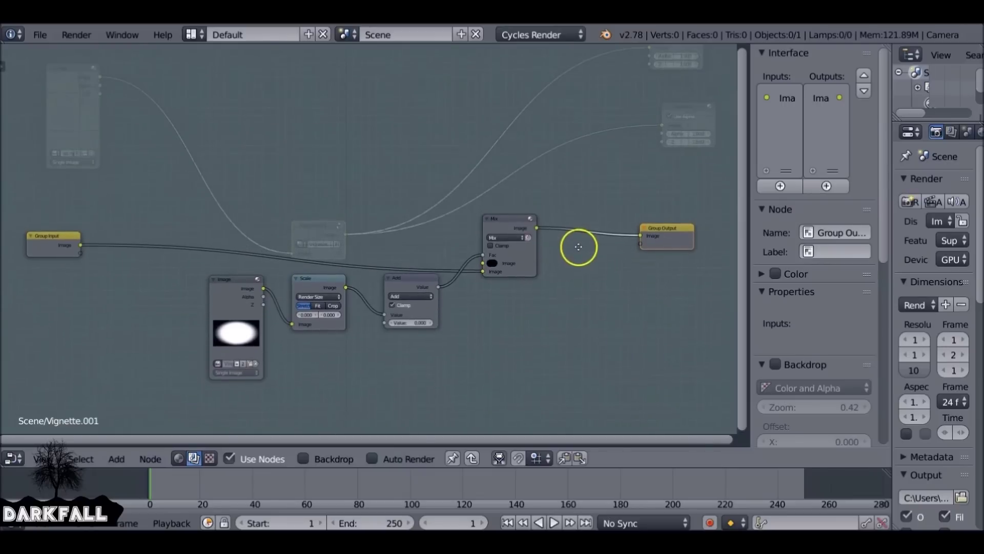
drag(246, 292, 211, 300)
drag(316, 285, 303, 291)
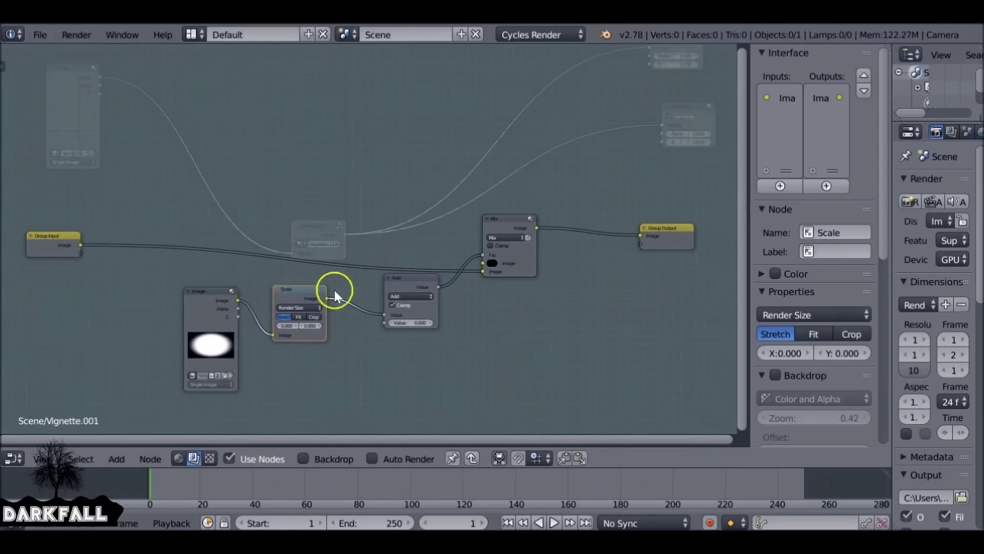
drag(380, 288, 364, 291)
drag(510, 225, 476, 228)
click(29, 233)
middle_drag(103, 250, 137, 225)
drag(108, 222, 116, 229)
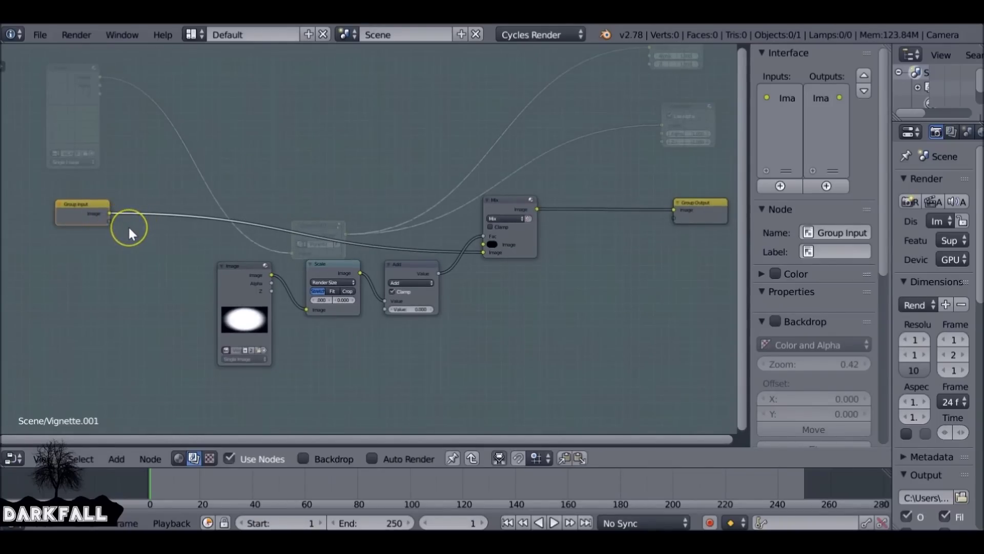
key(Tab)
click(317, 458)
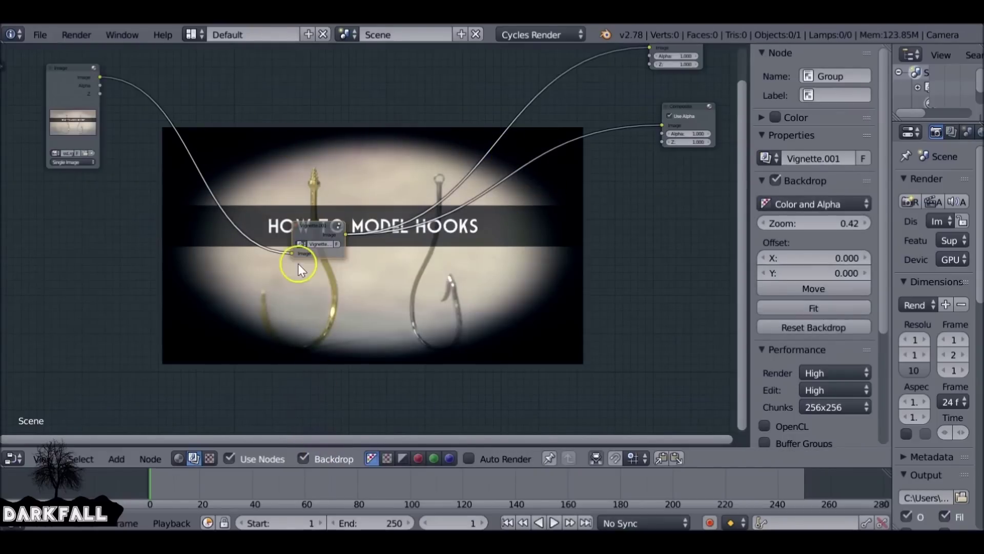
Link the Add node's second Value to the Group Input and set the new Value on the group node to 0.130.
key(Tab)
key(Home)
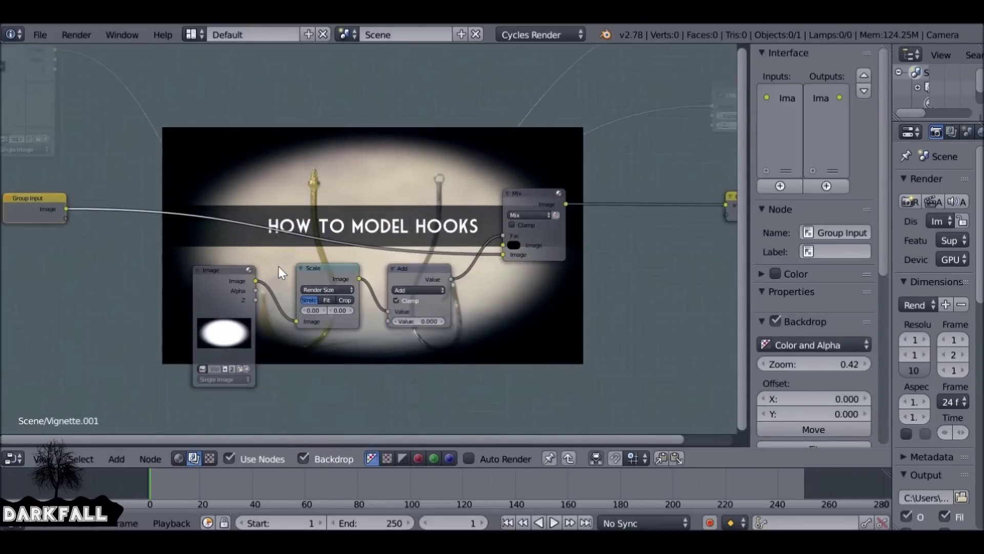
drag(413, 264, 427, 288)
drag(398, 331, 91, 217)
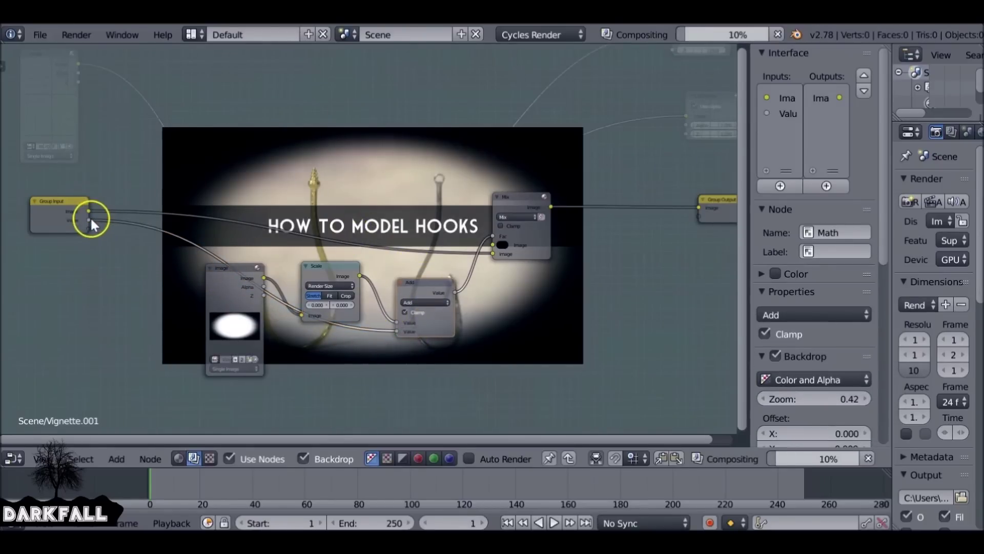
key(Tab)
mouse_move(315, 262)
mouse_down()
mouse_move(338, 267)
mouse_move(315, 267)
mouse_up()
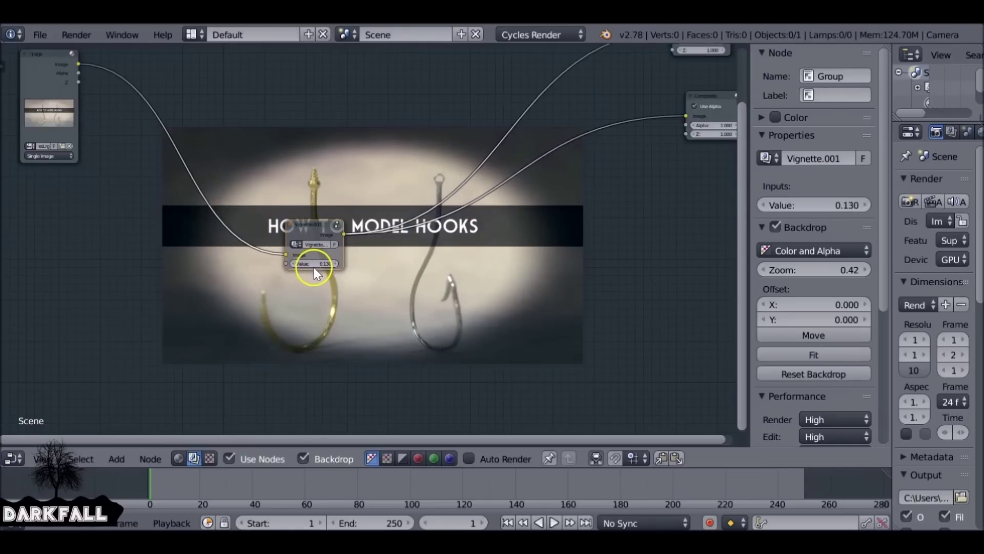
Disconnect the Add node's second Value from the Group Input and delete the Value input from the group's interface.
key(Tab)
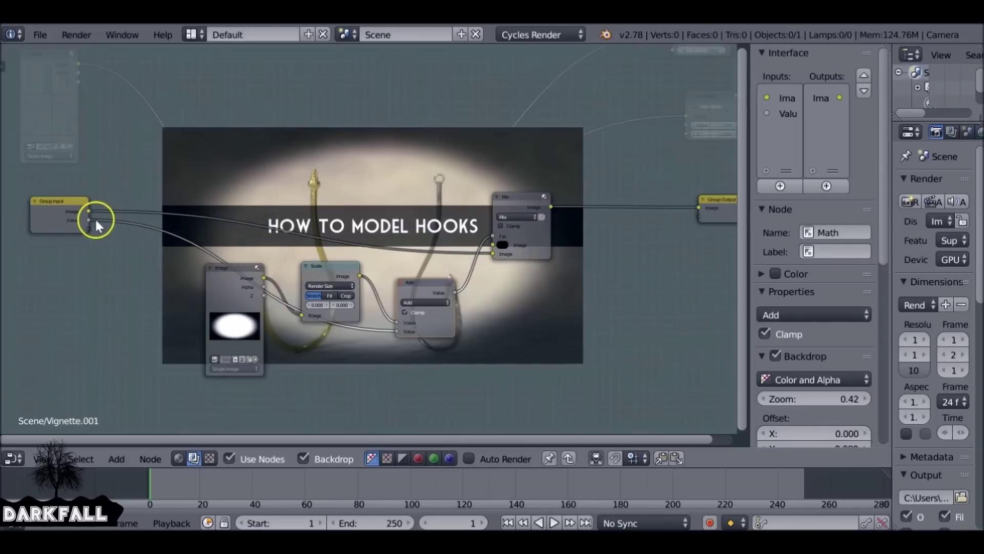
drag(395, 329, 89, 219)
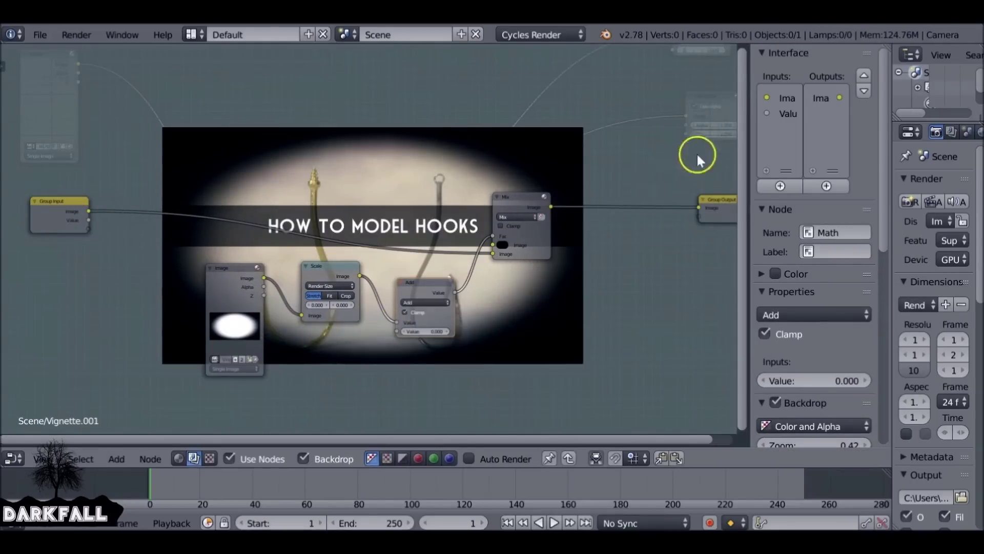
click(784, 113)
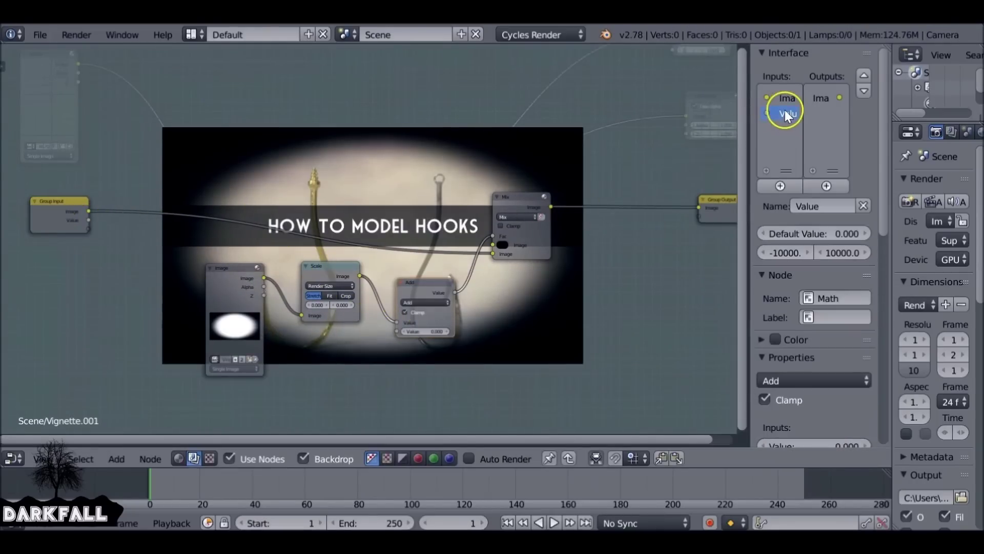
click(864, 204)
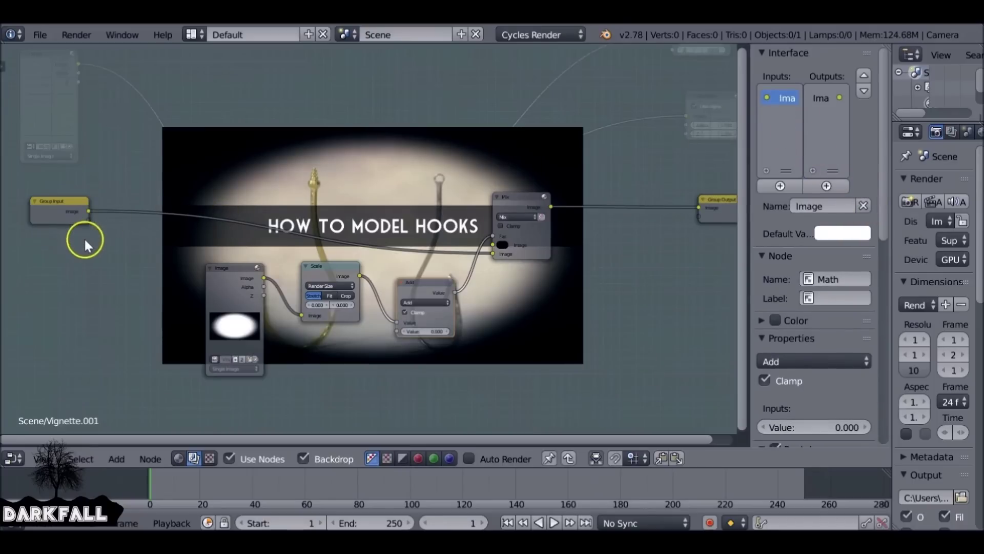
Add a ColorRamp node above the other group nodes and link its Fac input to an empty Group Input socket.
key(shift+a)
mouse_move(85, 260)
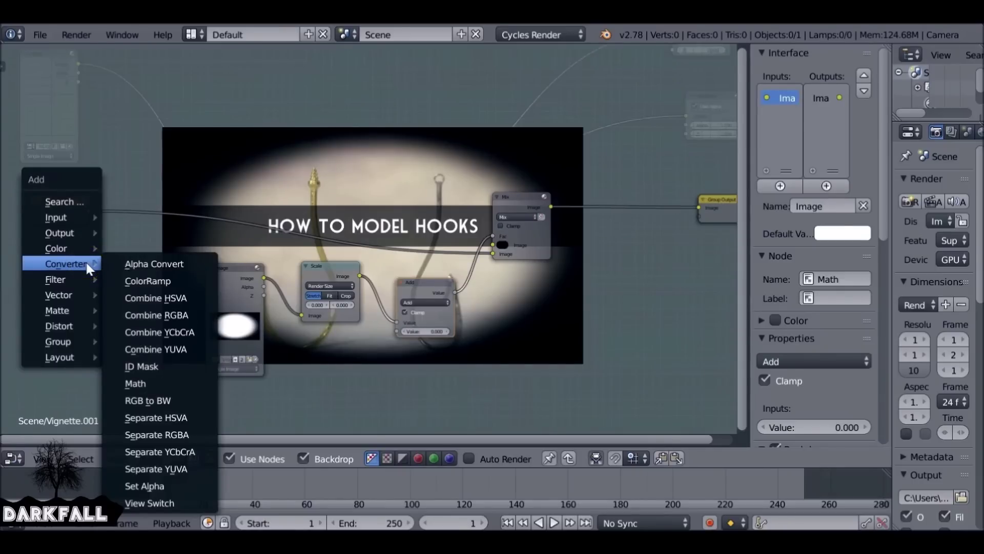
click(138, 280)
click(29, 270)
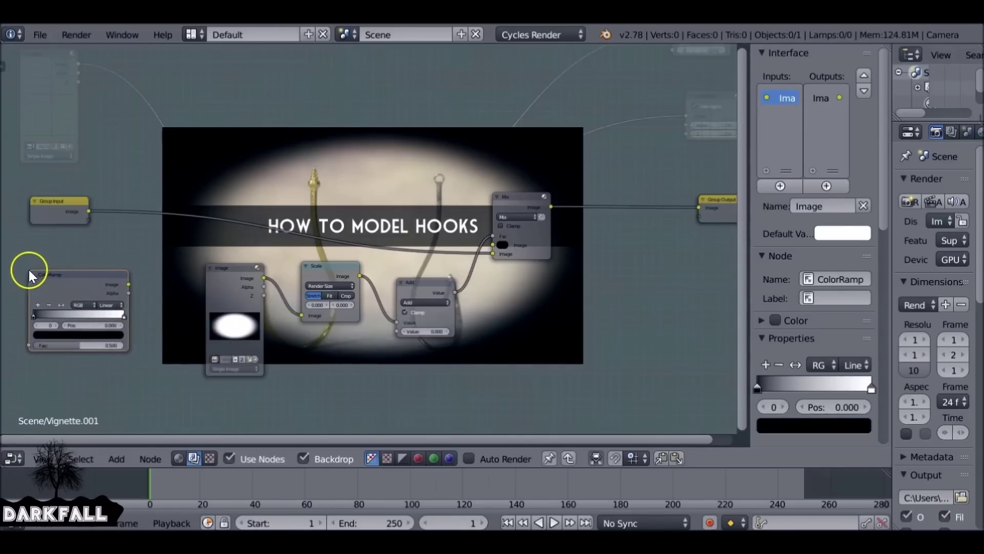
drag(69, 270, 306, 91)
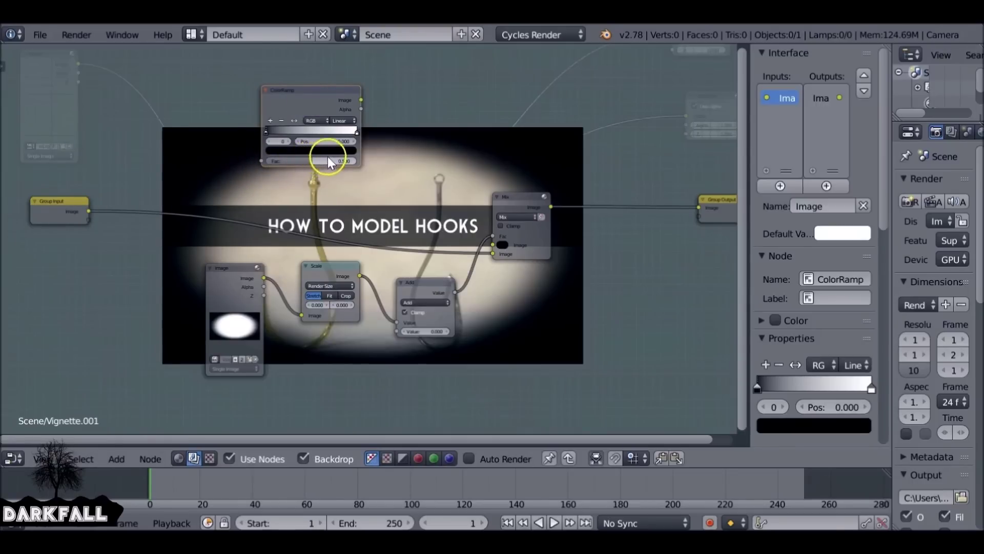
drag(261, 160, 86, 220)
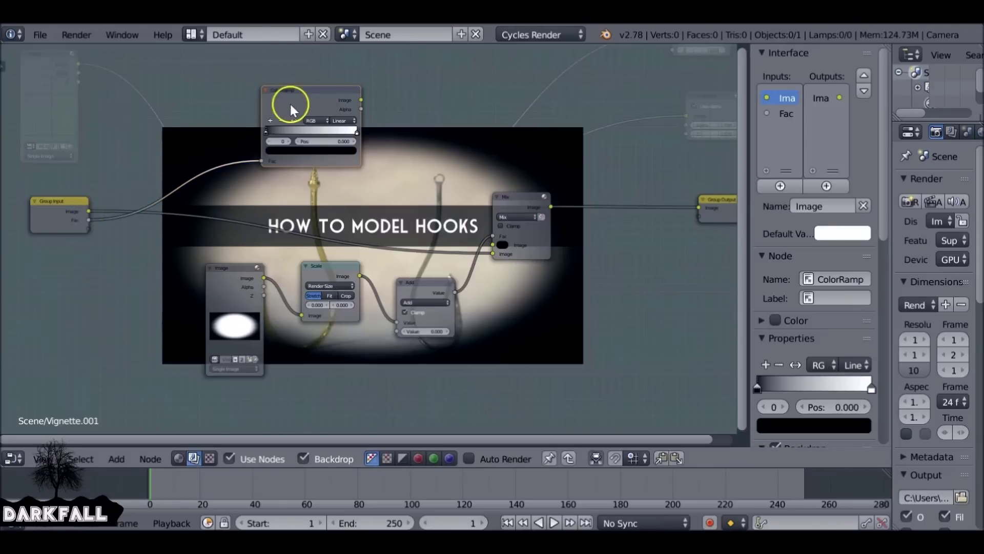
Delete the ColorRamp node and link the Group Input's Fac socket to the Add node's second Value.
key(x)
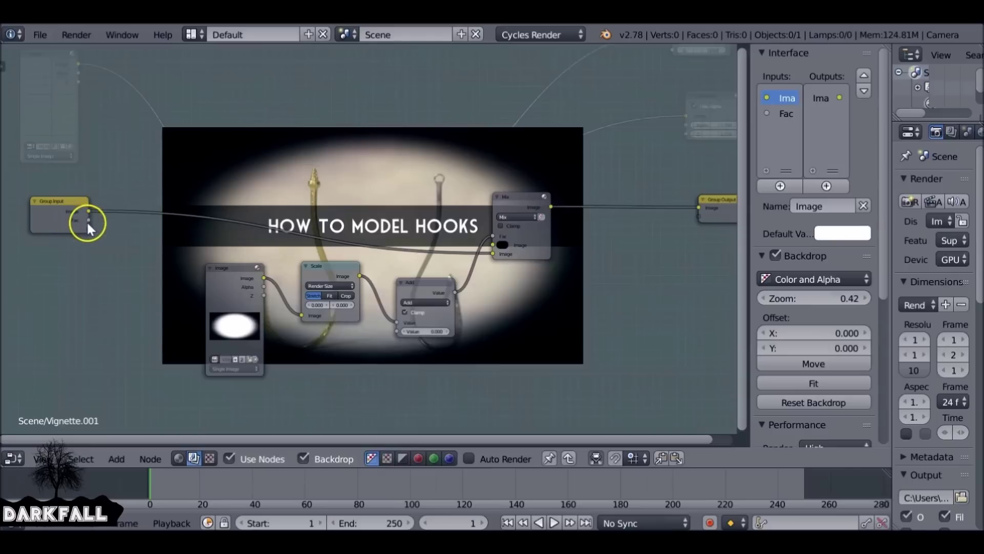
drag(89, 220, 397, 331)
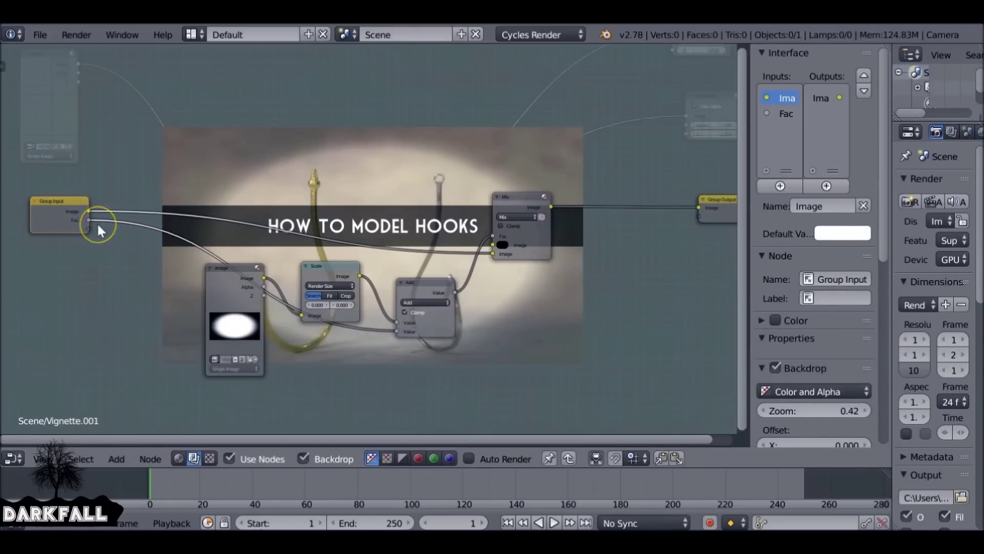
Adjust the Fac slider on the vignette group node in the main tree and reopen the group.
key(Tab)
drag(328, 241, 285, 275)
key(Tab)
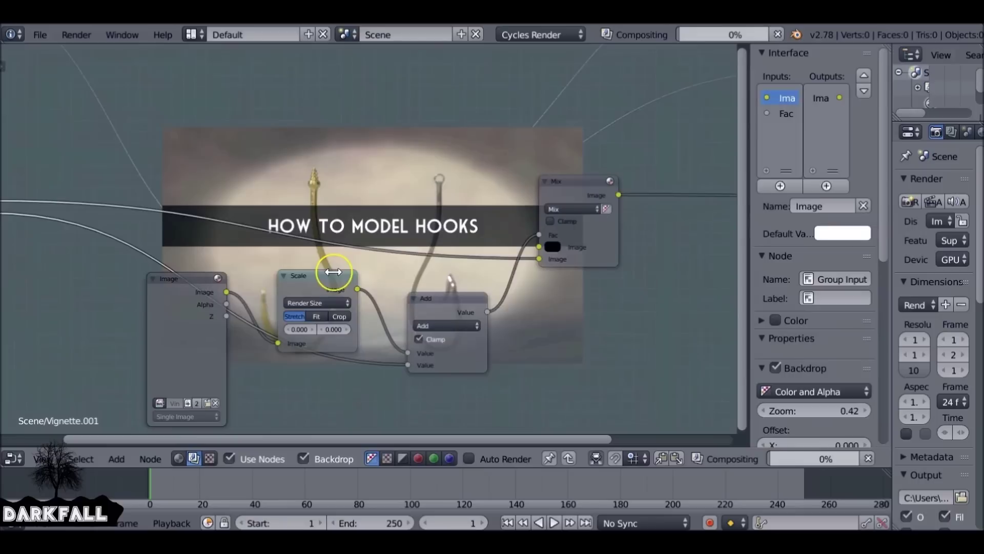
Rename the group's Fac input to Opacity.
scroll(333, 271, down, 5)
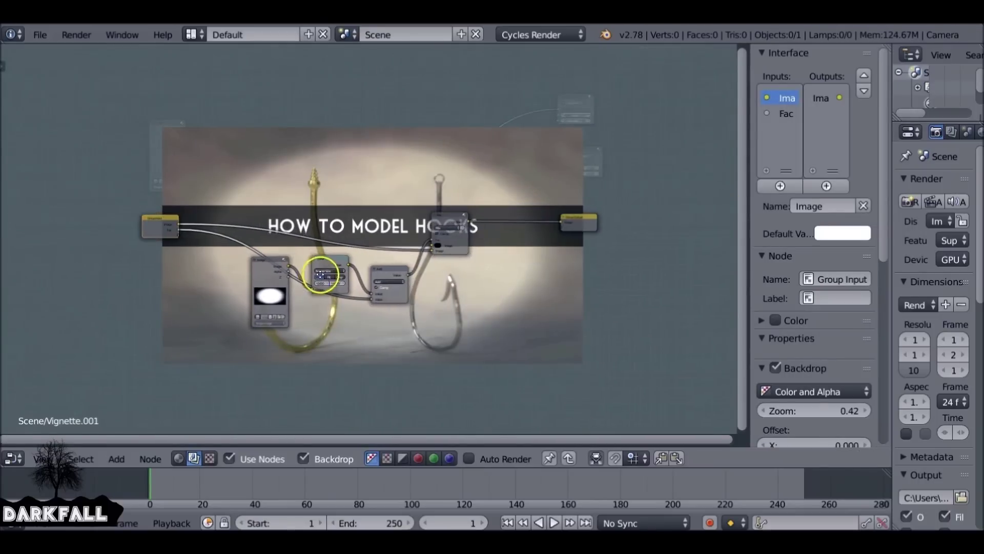
click(788, 113)
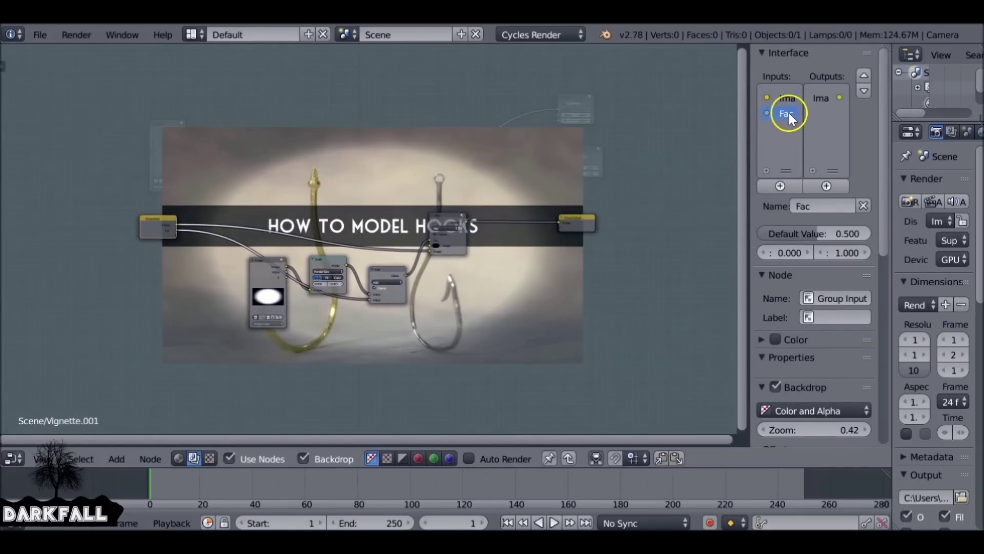
click(814, 205)
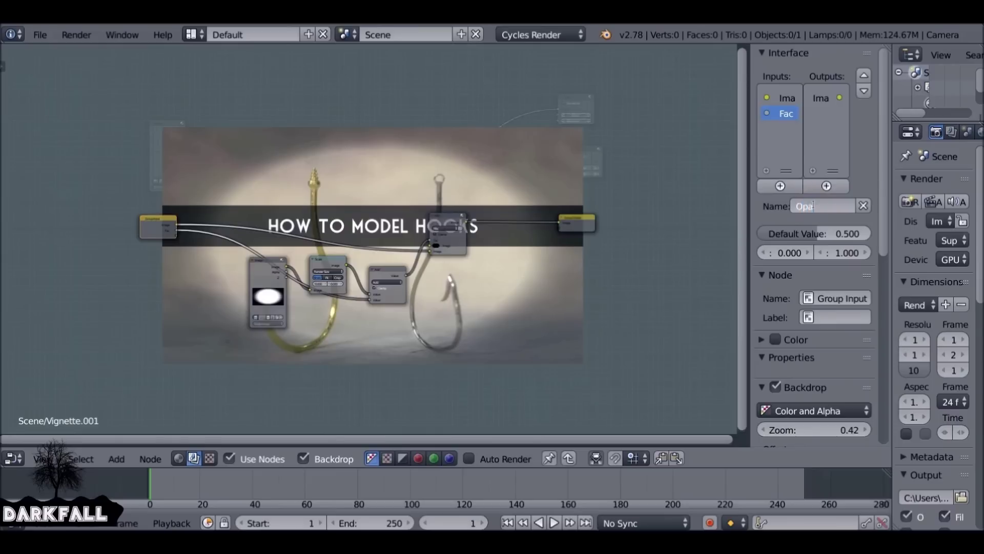
key(Return)
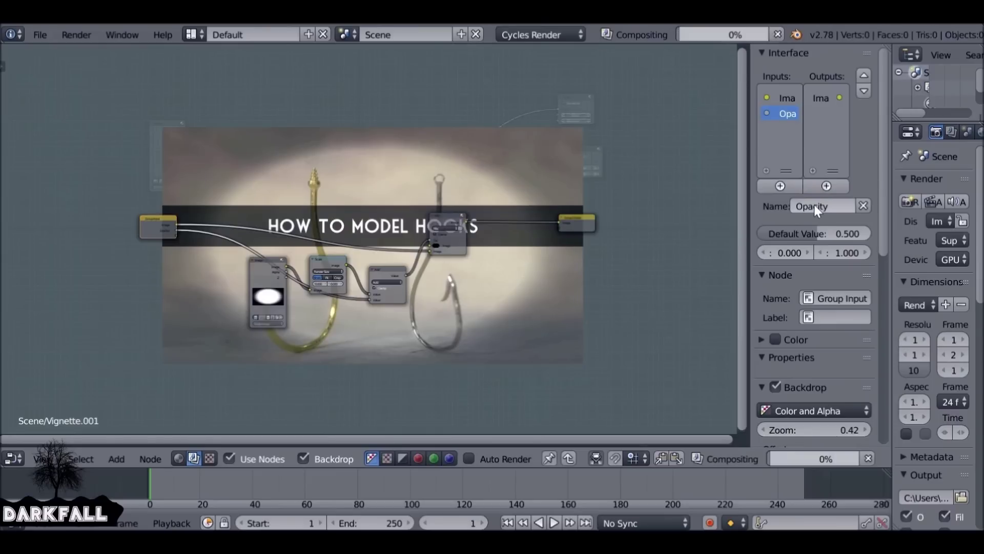
Return to the main node tree and move the Vignette.001 group node up to the preview's upper edge.
key(Tab)
click(328, 259)
scroll(328, 259, up, 6)
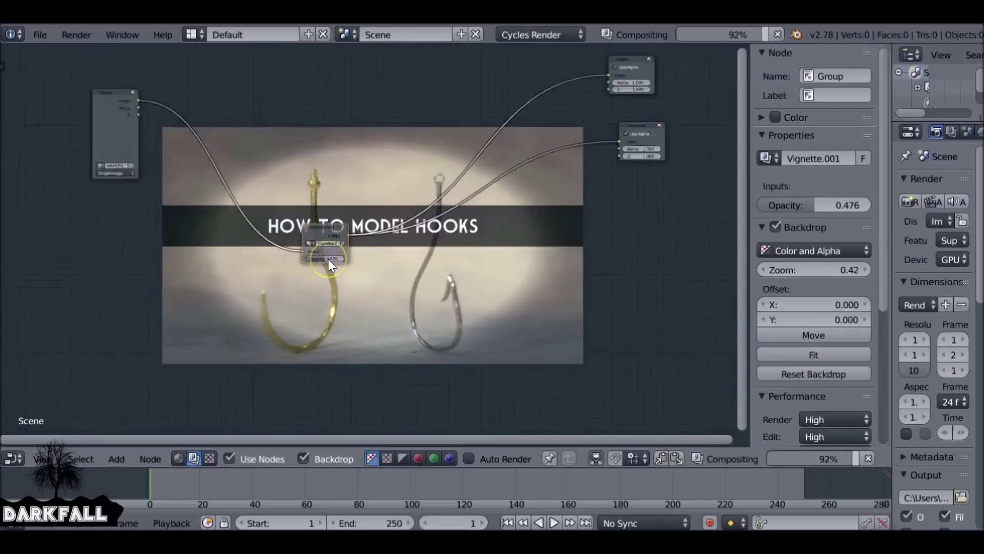
drag(232, 210, 247, 105)
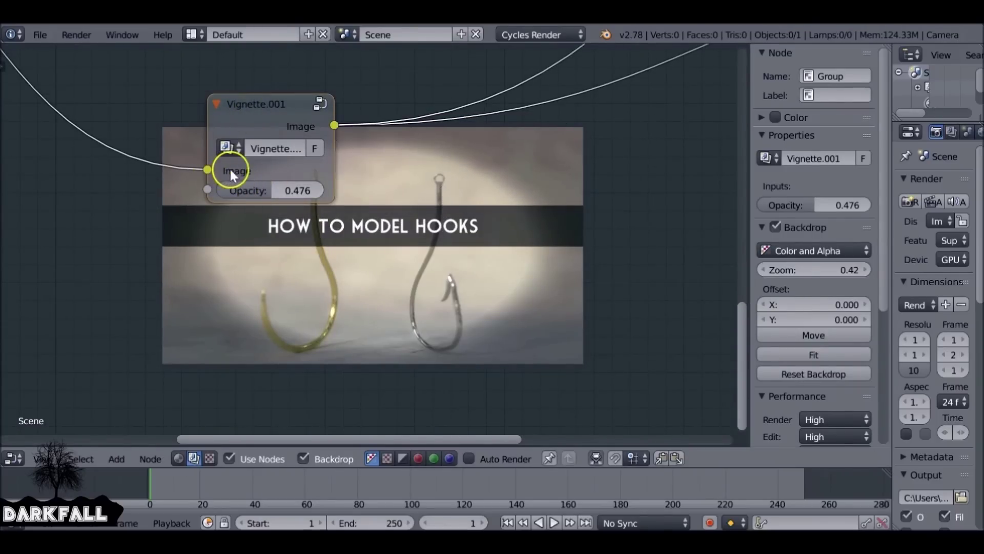
Reopen the vignette group and rename its Image input to Input.
key(Tab)
scroll(223, 280, down, 4)
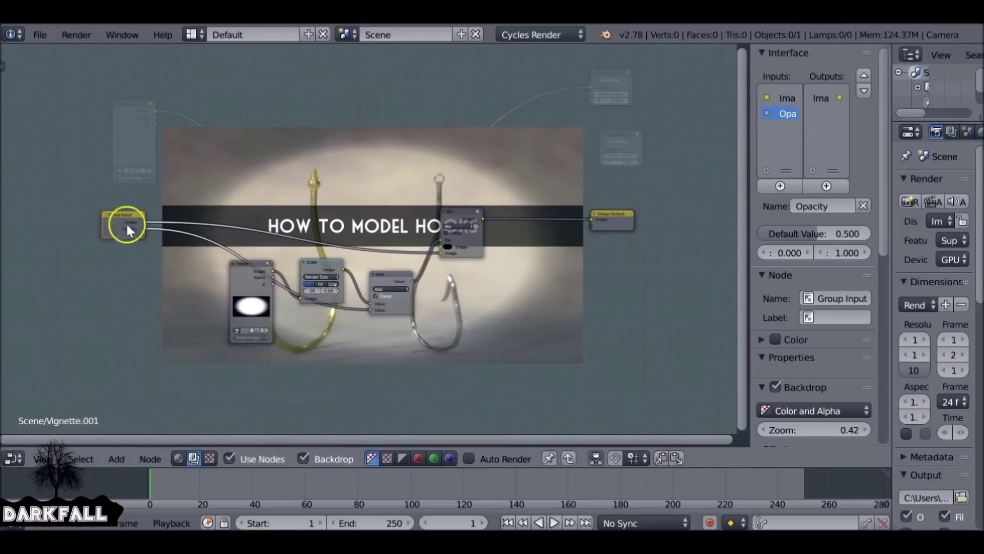
click(786, 97)
click(815, 206)
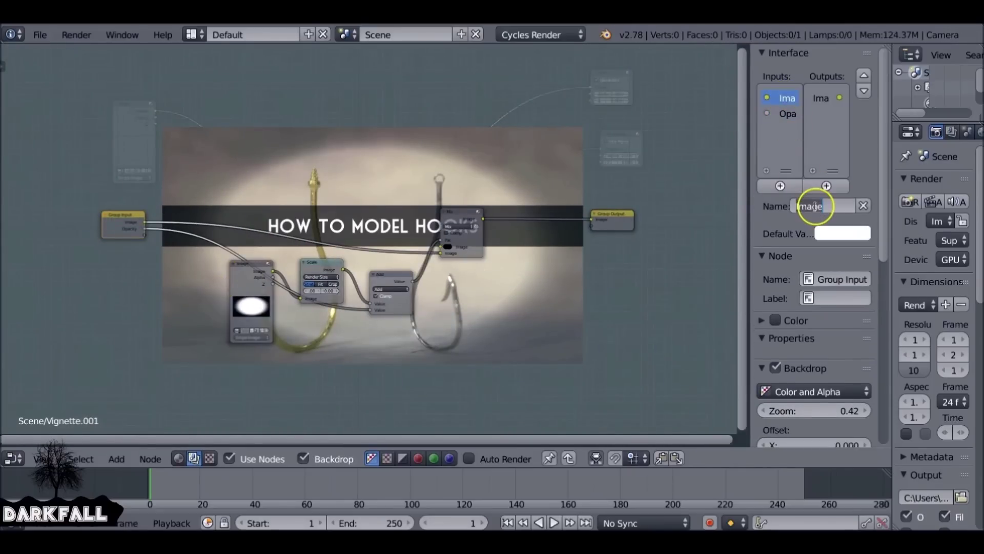
text(Input)
click(820, 242)
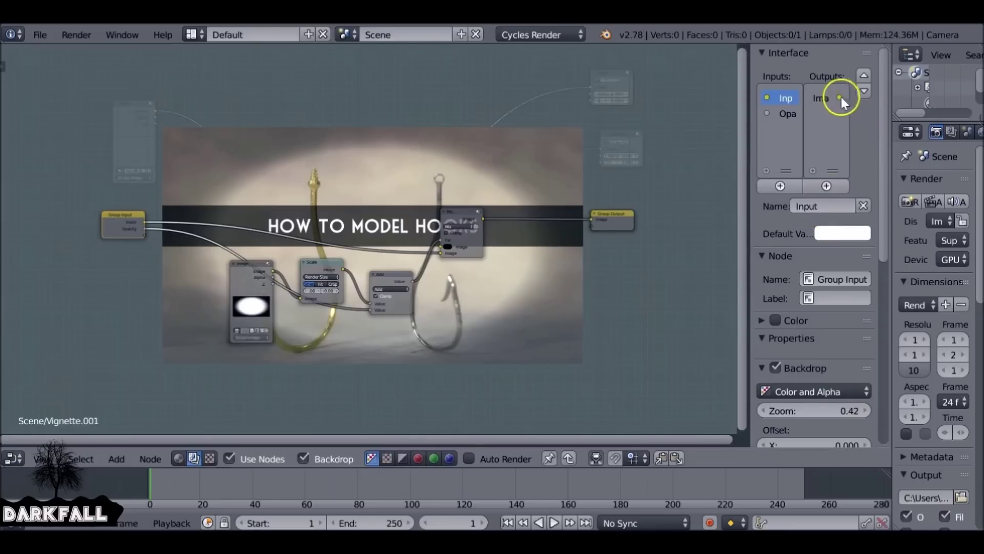
Rename the group's Image output to Output and return to the main node tree.
click(819, 97)
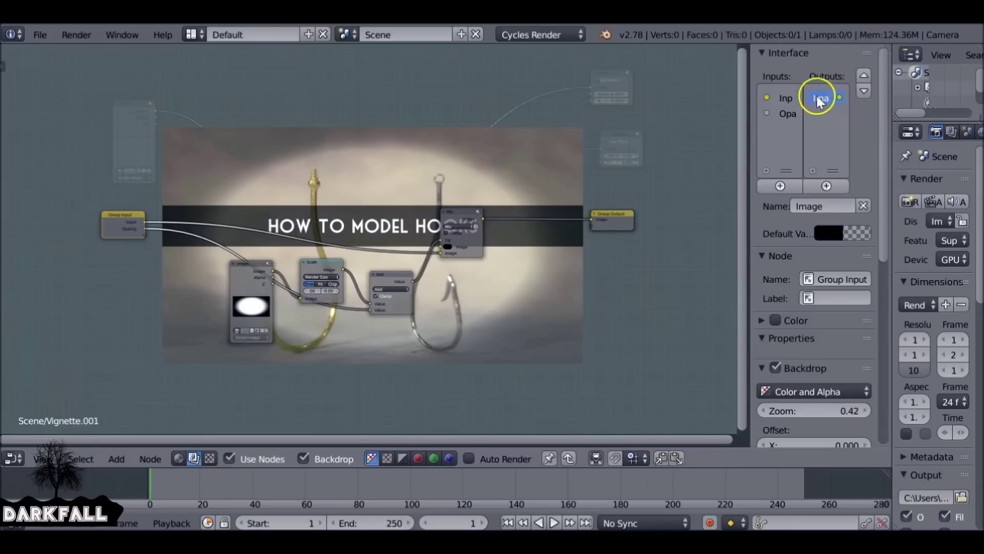
click(819, 207)
key(Return)
click(776, 181)
key(Tab)
click(321, 226)
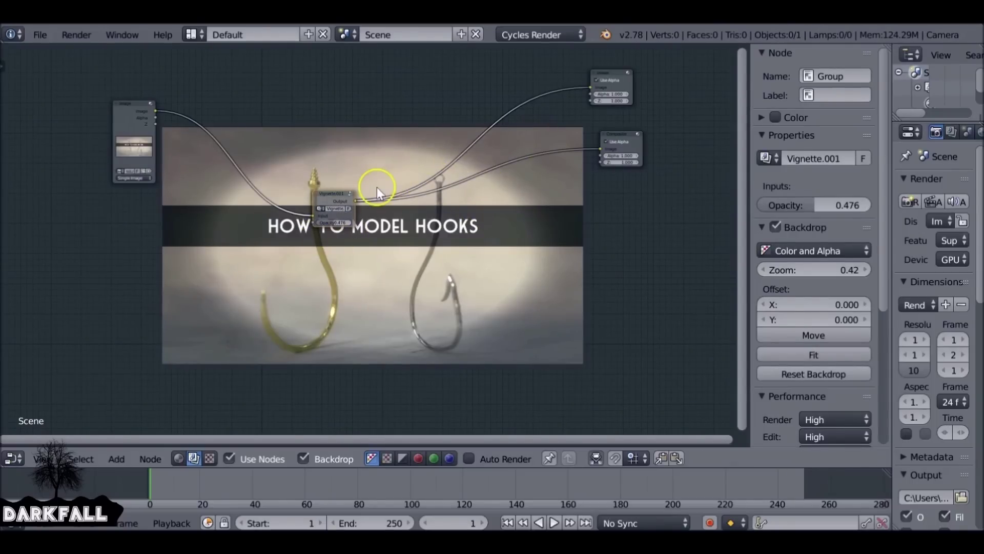
Reopen the vignette group and spread out the Group Input, Image, Scale, Add and Mix nodes.
key(Tab)
middle_drag(422, 213, 372, 134)
drag(148, 132, 95, 119)
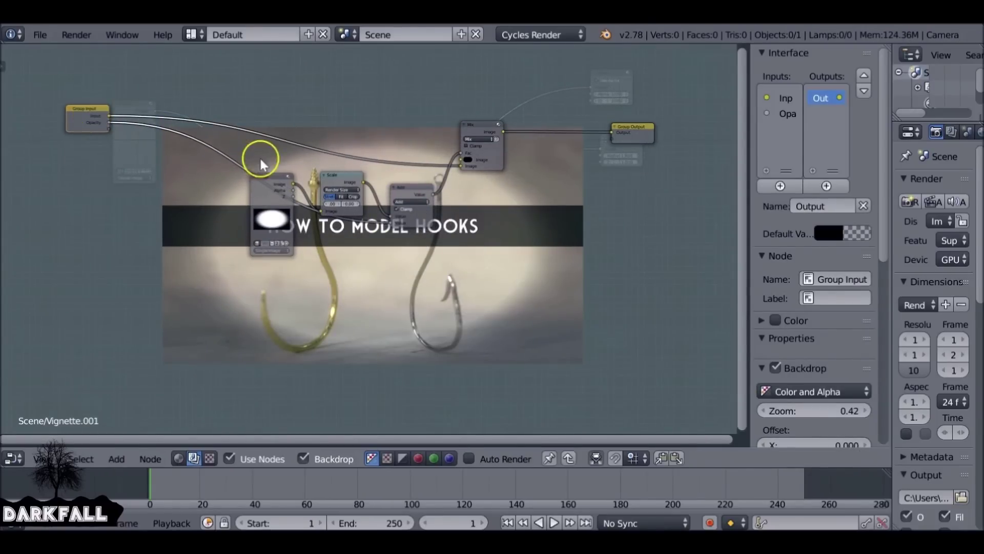
scroll(235, 175, up, 3)
drag(193, 160, 148, 170)
drag(284, 157, 228, 169)
drag(401, 171, 385, 164)
click(486, 76)
drag(486, 76, 503, 60)
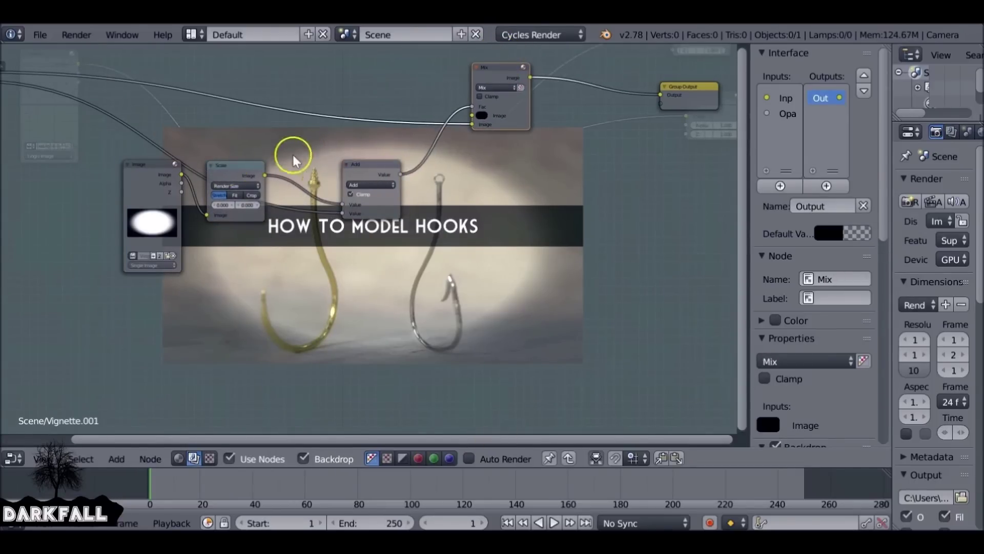
Duplicate the Scale node and insert the copy on the link between the original Scale and the Add node.
click(244, 176)
key(shift+d)
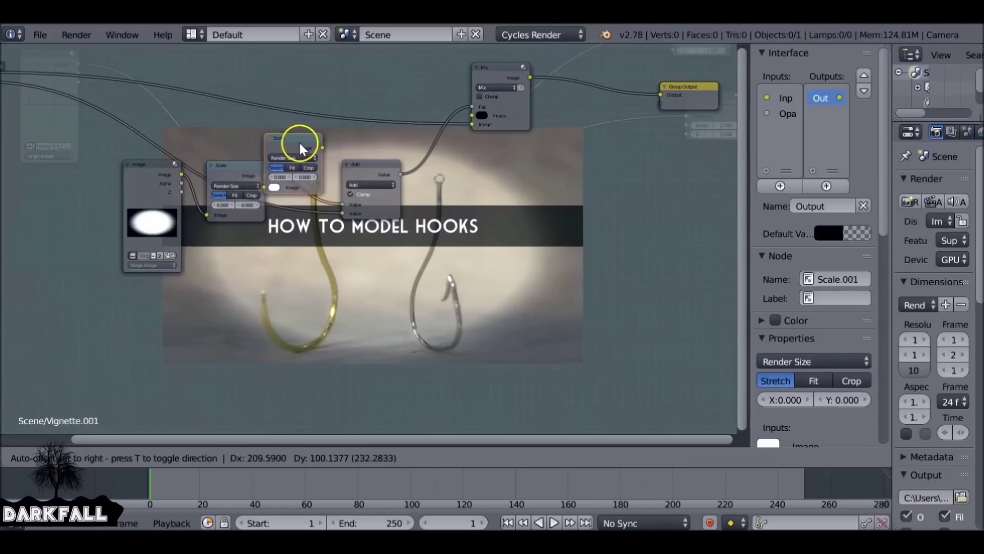
click(307, 148)
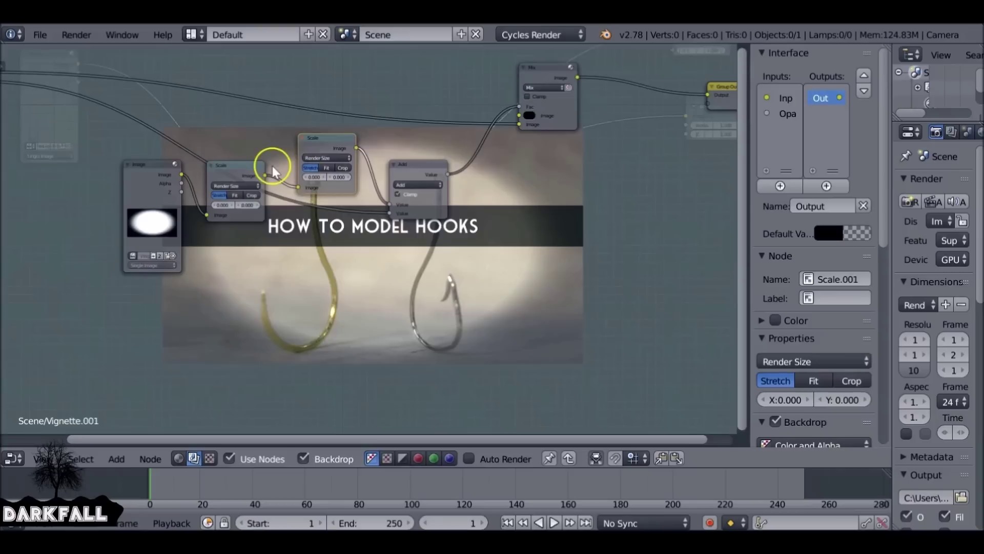
Move the Group Input node below the others and rearrange the Image, Scale, Add and Mix nodes above it.
scroll(233, 143, down, 3)
drag(55, 109, 60, 276)
drag(198, 186, 143, 129)
drag(264, 185, 204, 129)
drag(334, 164, 257, 126)
drag(396, 181, 345, 125)
drag(498, 124, 505, 150)
scroll(325, 154, up, 3)
Turn off the backdrop and set the second Scale node's space to Relative.
click(328, 464)
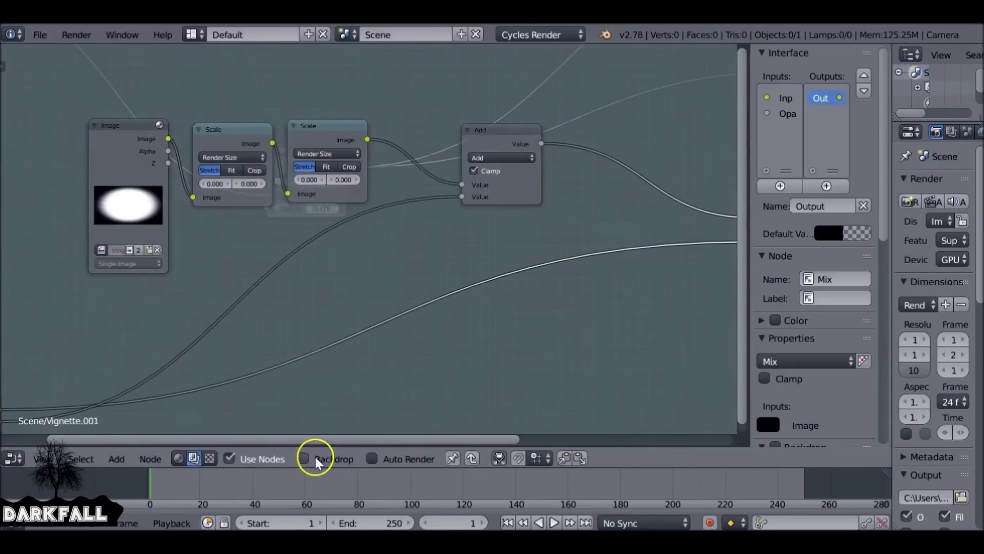
click(315, 154)
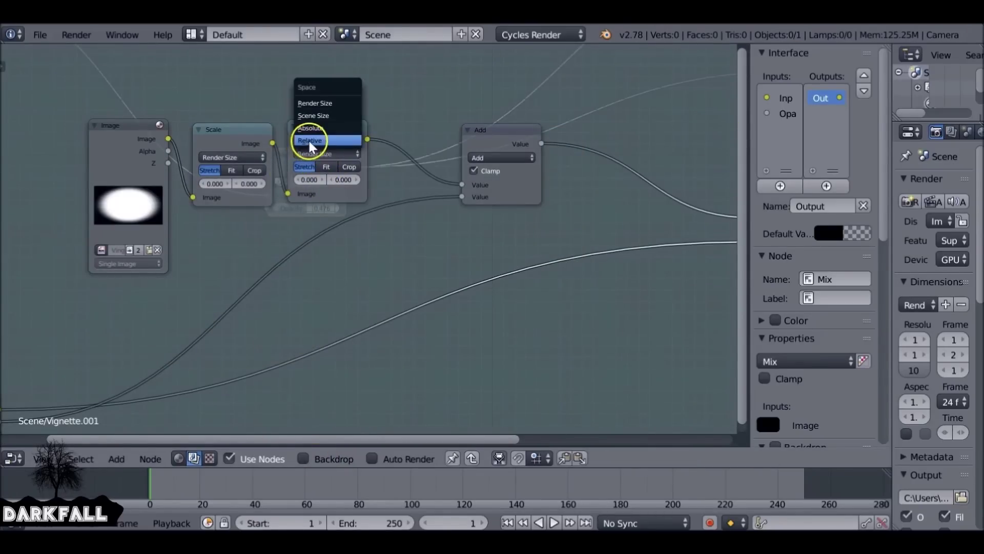
click(315, 140)
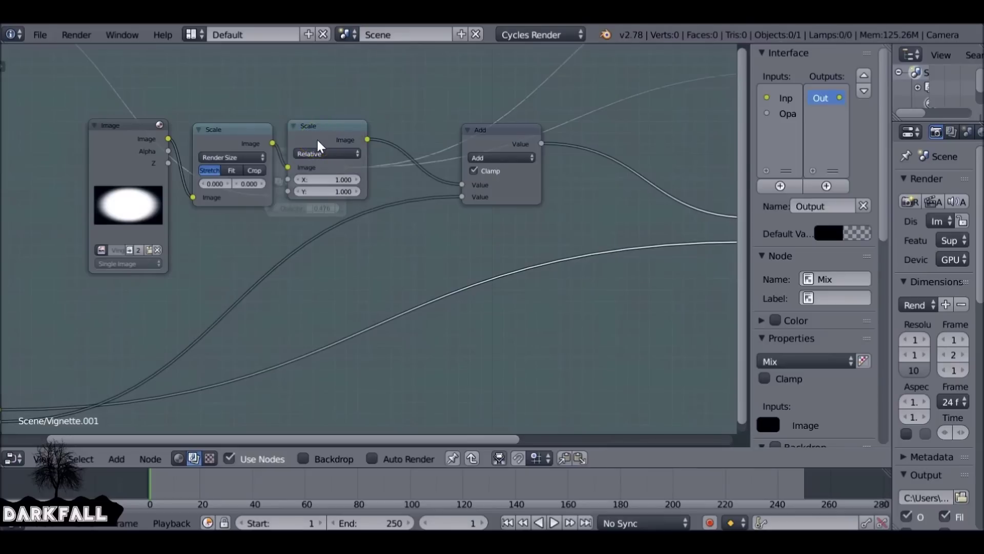
Link the relative Scale node's X and Y inputs to new sockets on the Group Input node.
scroll(320, 154, down, 2)
middle_drag(324, 176, 353, 110)
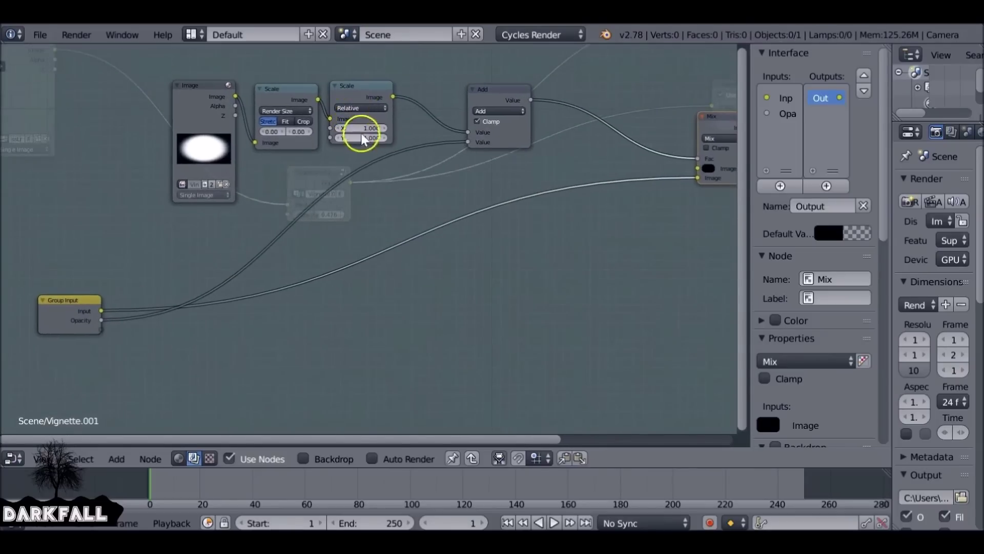
drag(330, 120, 101, 330)
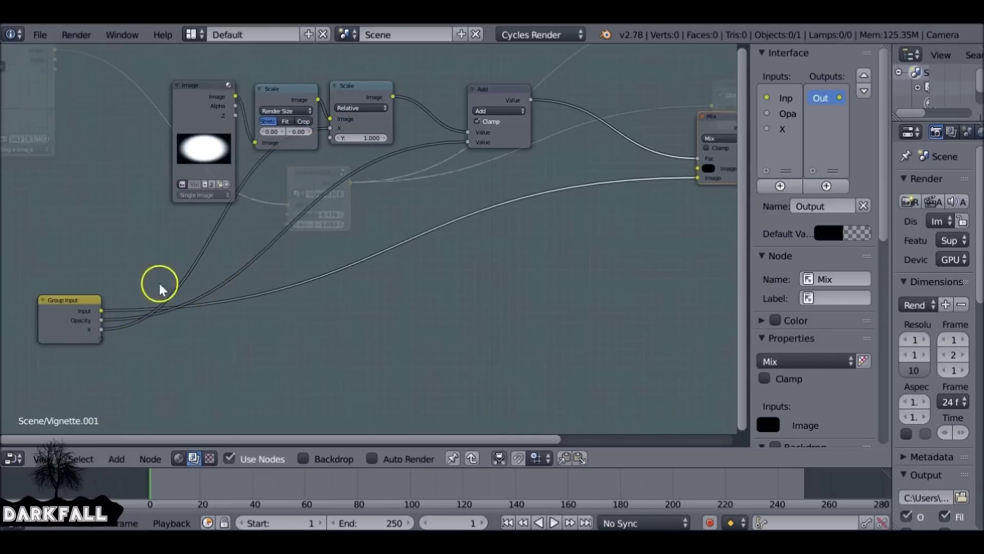
drag(330, 139, 103, 341)
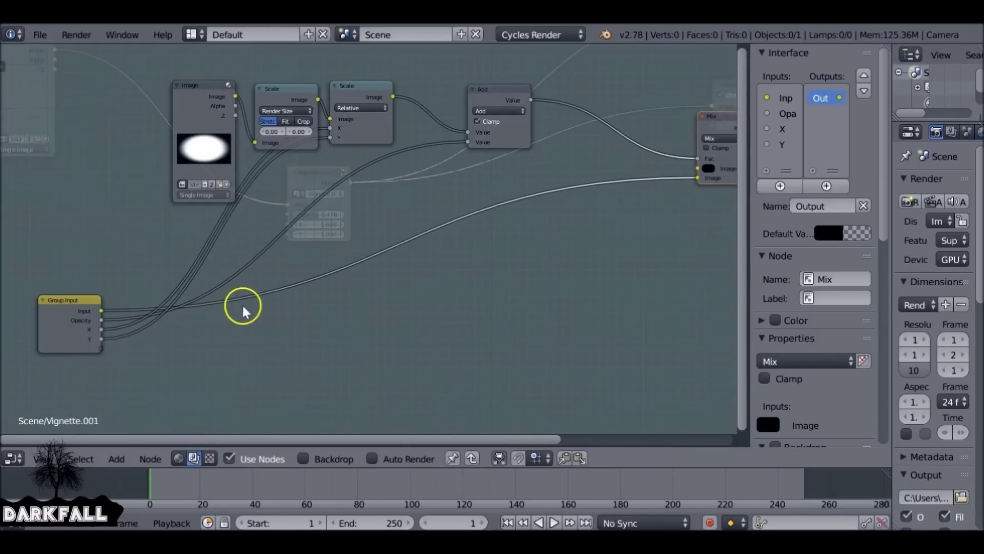
Rename the group's X and Y inputs to "(Scale) X" and "(Scale) Y".
click(782, 129)
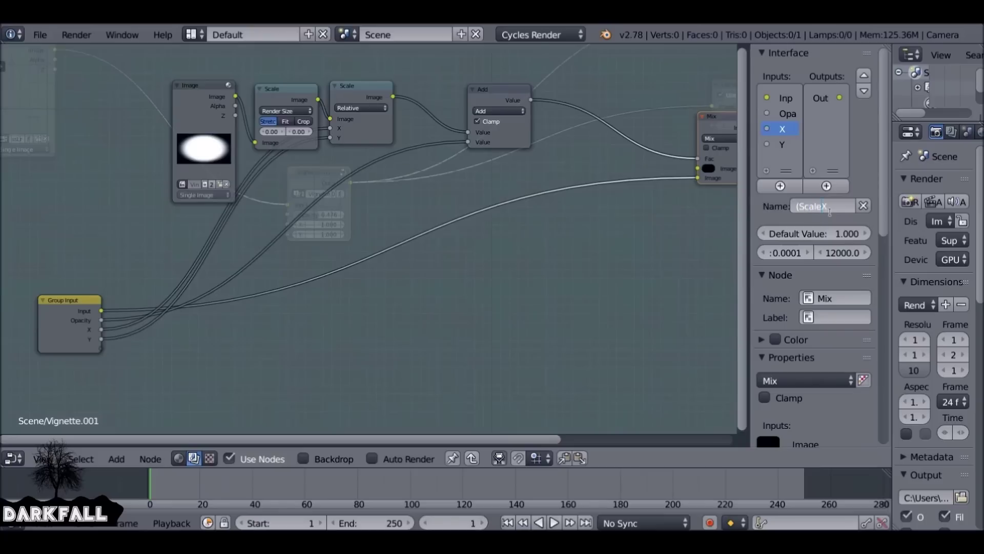
key(Return)
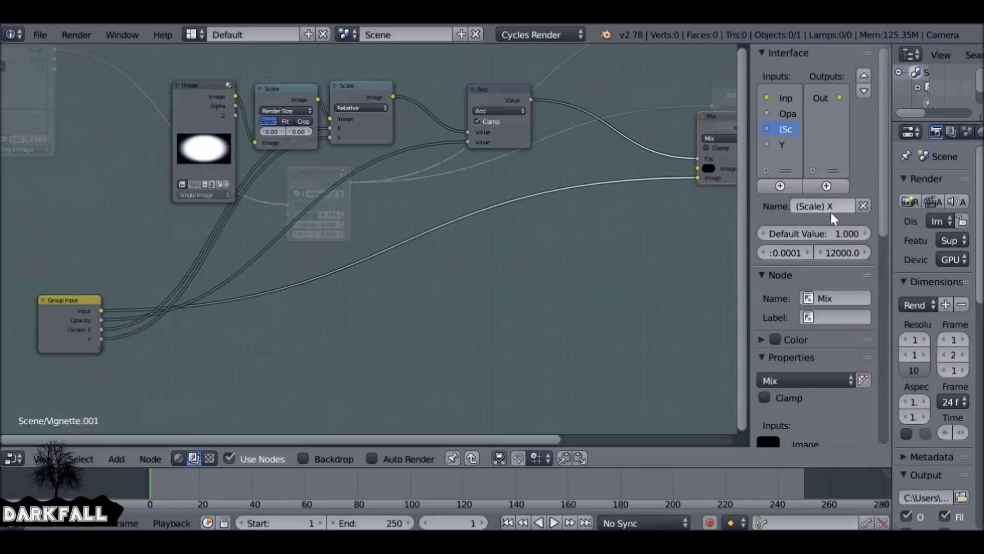
click(782, 145)
click(793, 207)
key(BackSpace)
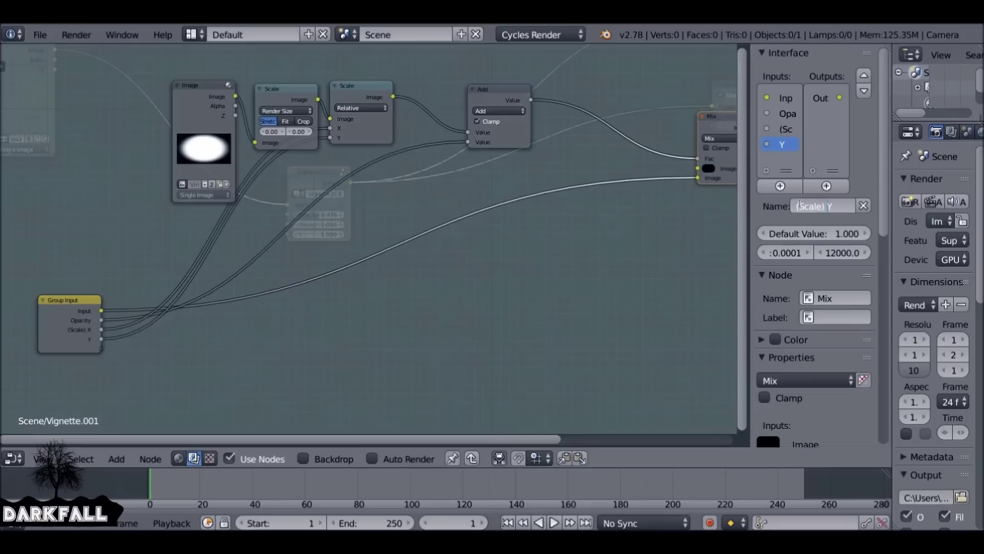
key(Return)
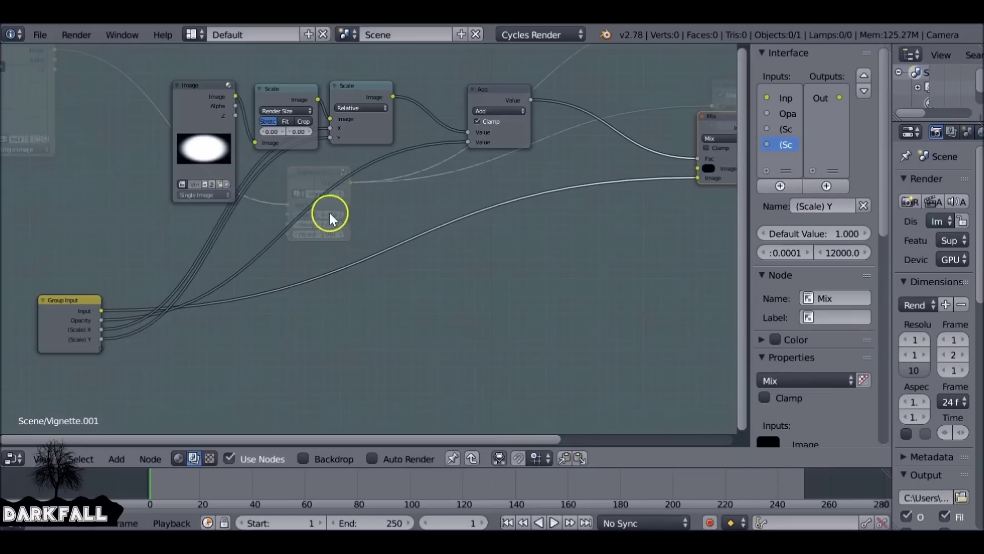
Return to the main node tree and turn the backdrop back on.
scroll(282, 226, down, 4)
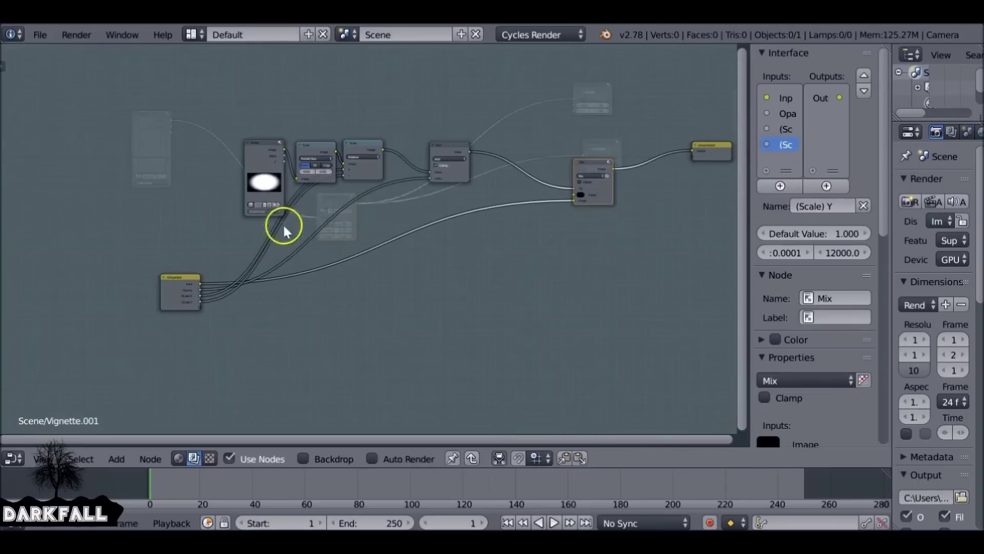
click(176, 277)
key(Tab)
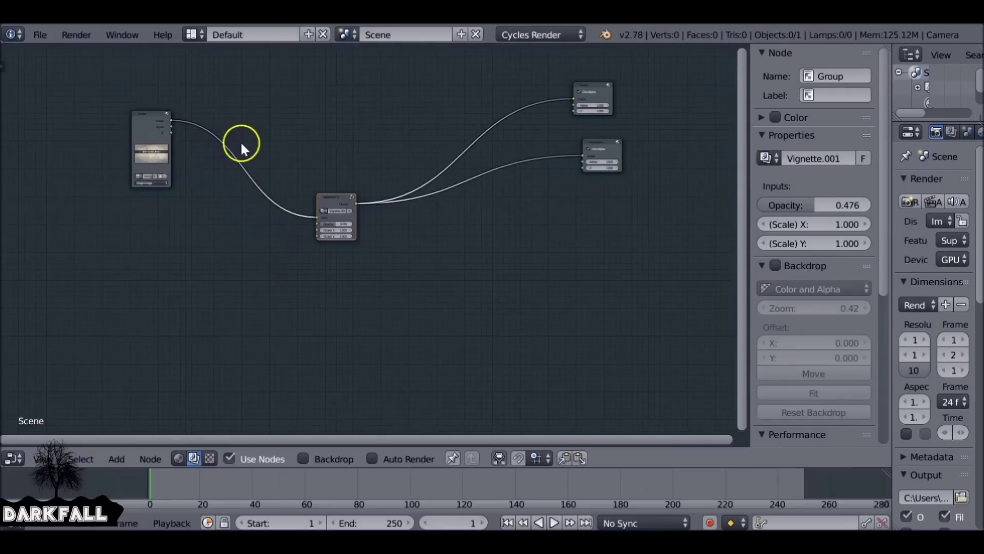
scroll(341, 201, up, 3)
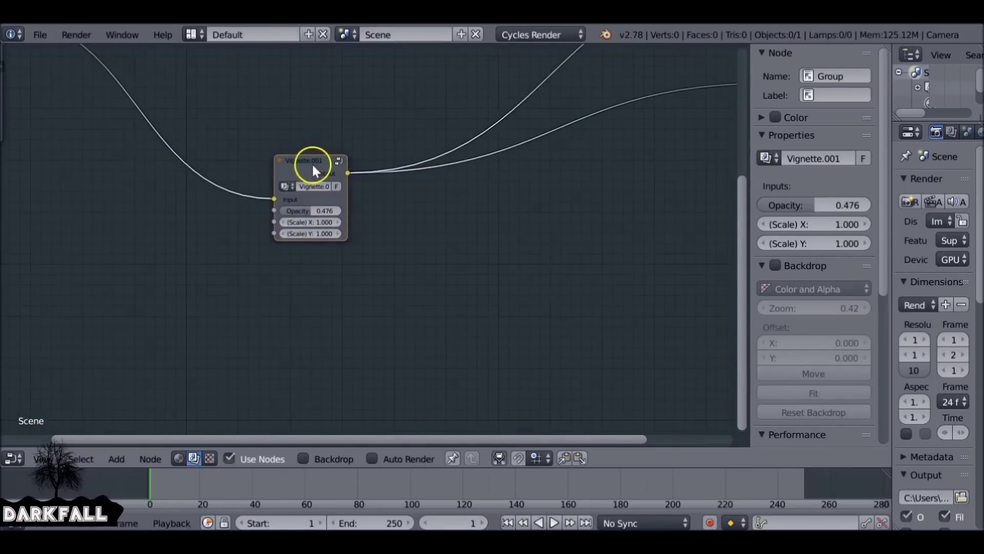
click(323, 457)
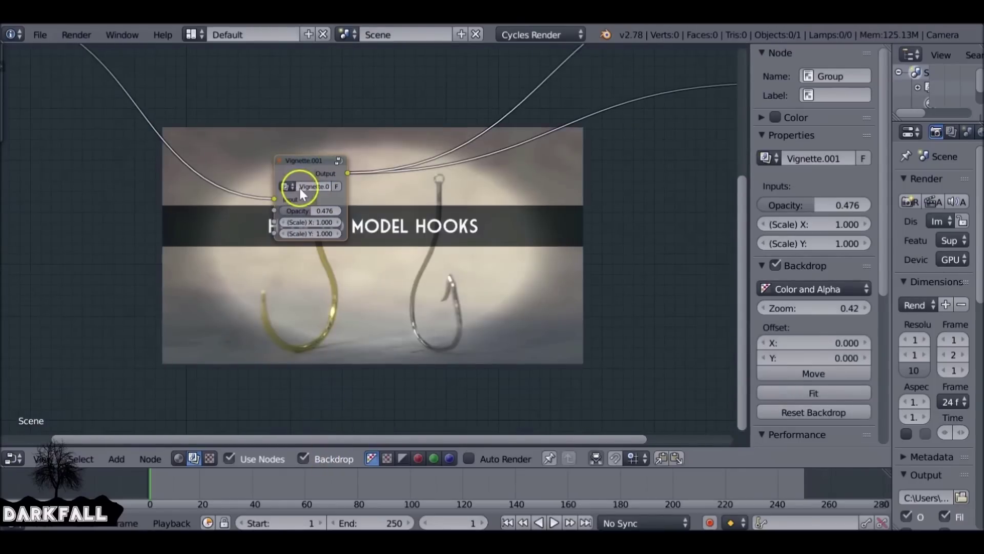
On the Vignette.001 node, set Opacity to 0.452, (Scale) X to 1.300 and (Scale) Y to 1.200.
drag(310, 212, 339, 222)
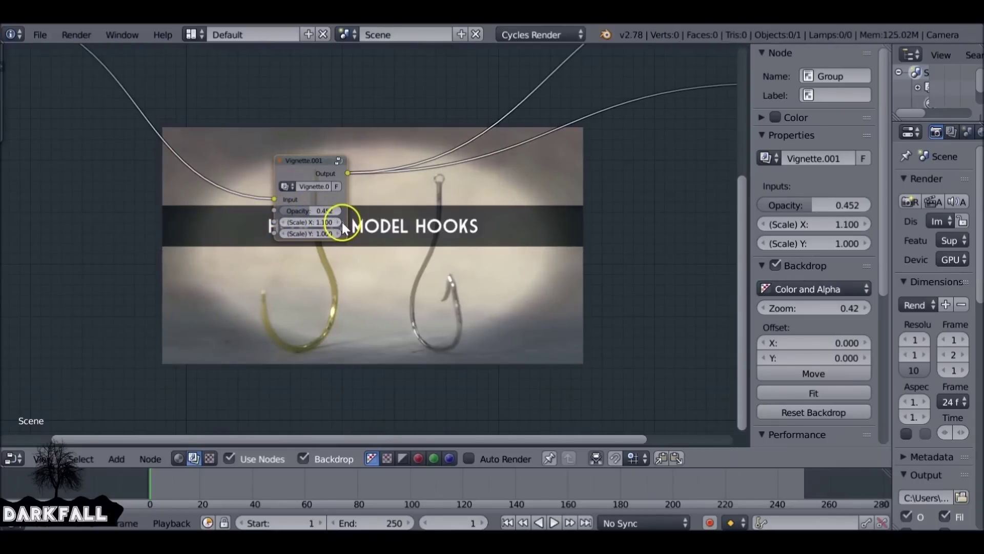
click(339, 222)
click(341, 233)
click(340, 233)
key(g)
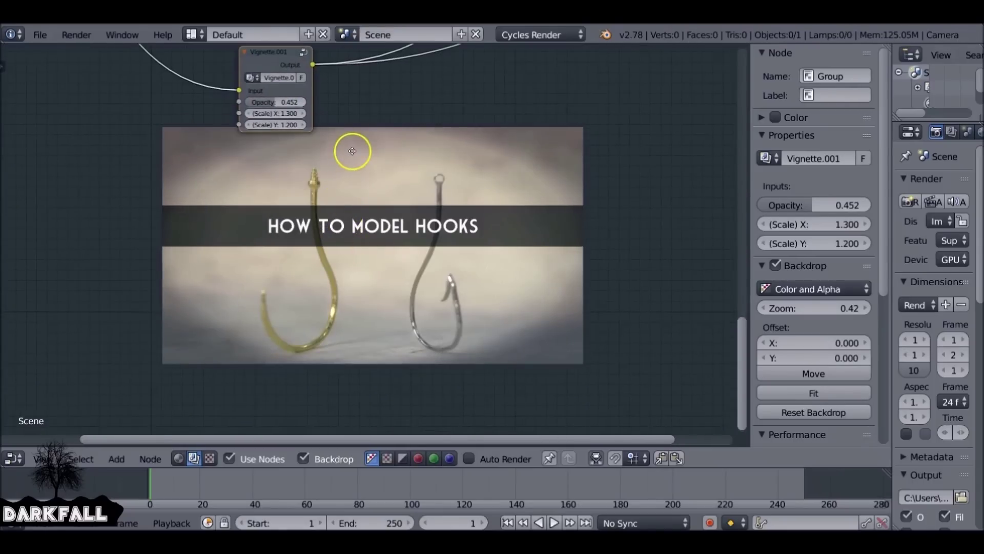
click(362, 187)
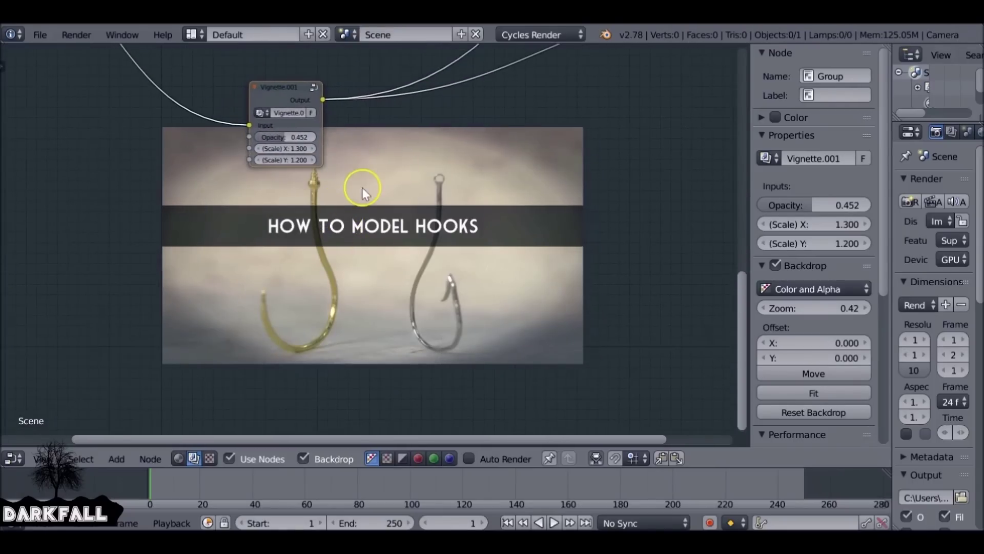
Set the Vignette.001 node's (Scale) Y to 1.000 and reopen the group.
click(256, 160)
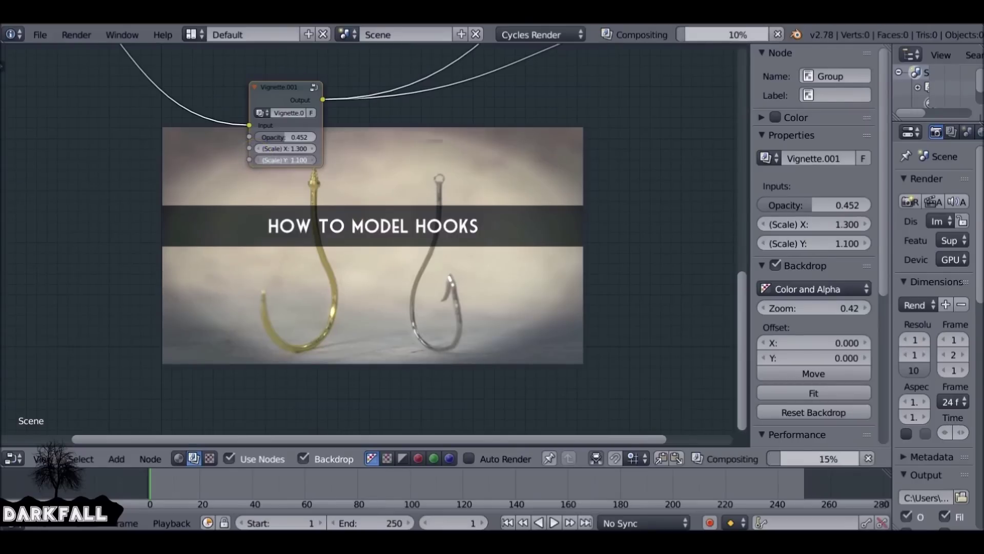
click(256, 159)
key(g)
click(441, 250)
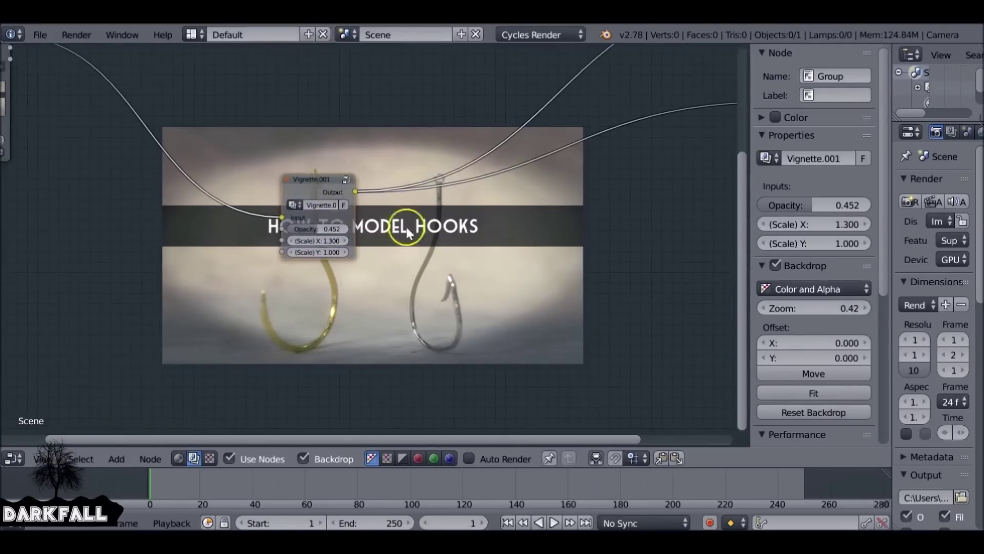
key(Tab)
scroll(313, 193, down, 6)
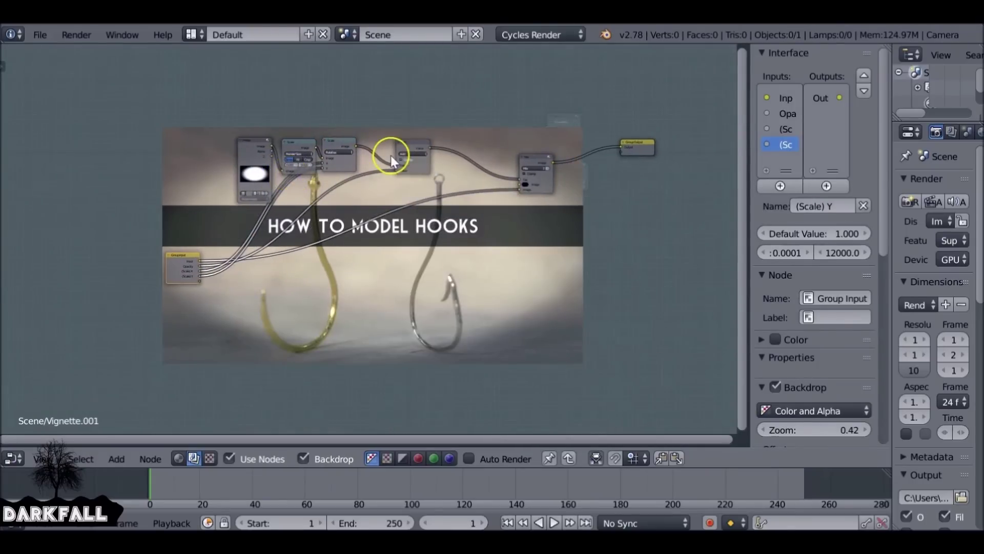
Move the Add node aside and insert a Translate node on the link between the second Scale node and the Add node.
scroll(391, 156, up, 3)
drag(419, 111, 477, 116)
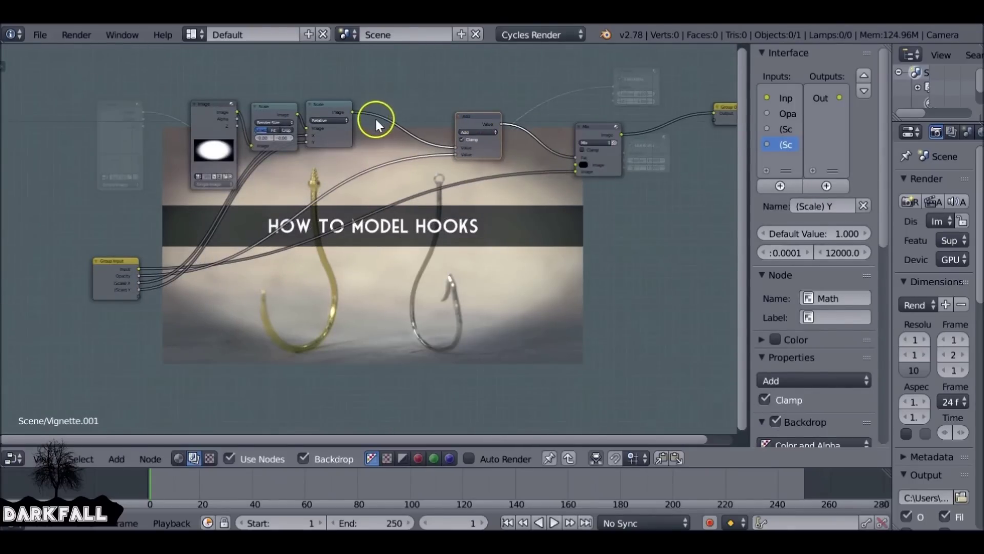
key(shift+a)
mouse_move(350, 185)
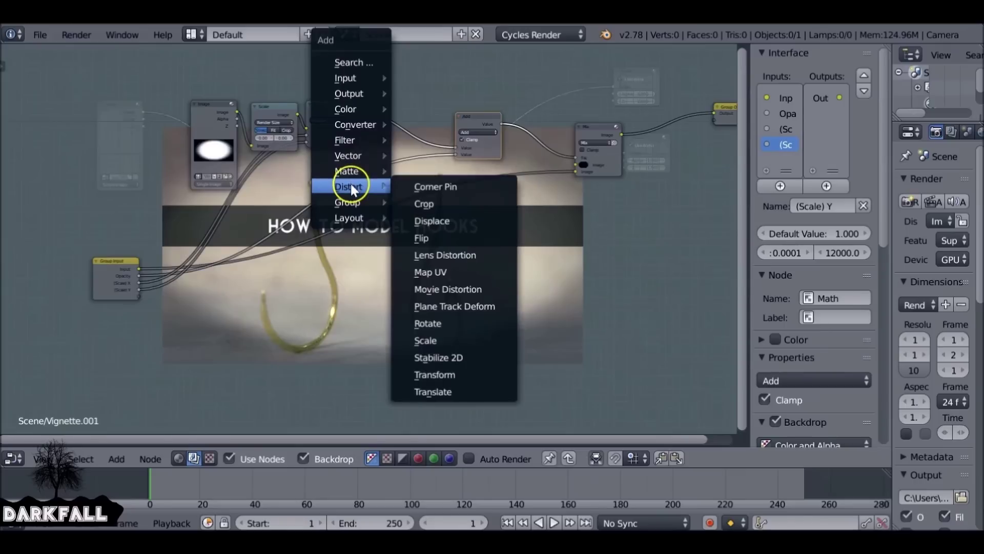
click(433, 392)
click(373, 95)
Expose the Translate node's X and Y as new group inputs by linking them to the Group Input node.
scroll(372, 93, up, 2)
drag(381, 109, 78, 310)
drag(382, 118, 79, 318)
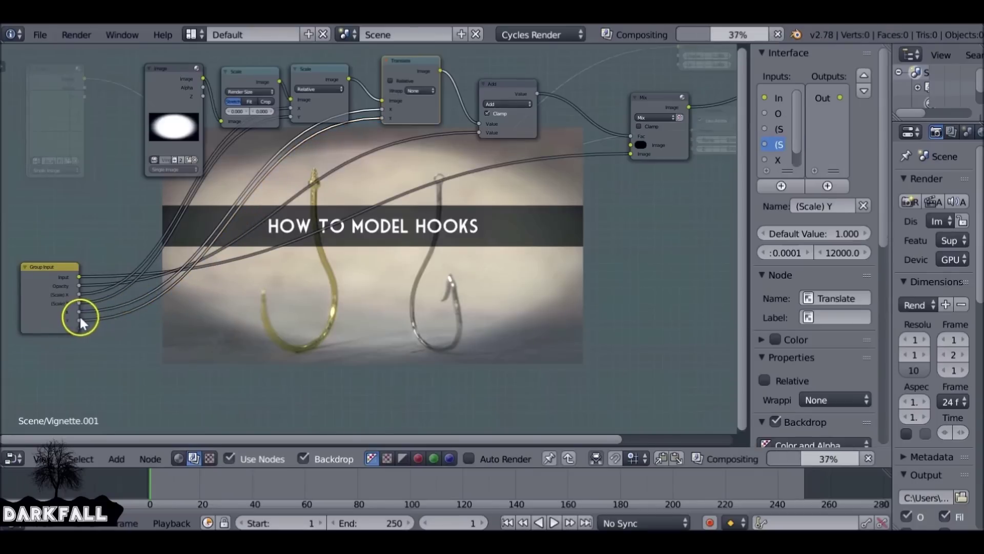
Rename the group's new X and Y inputs to "(Position) X" and "(Position) Y".
click(799, 138)
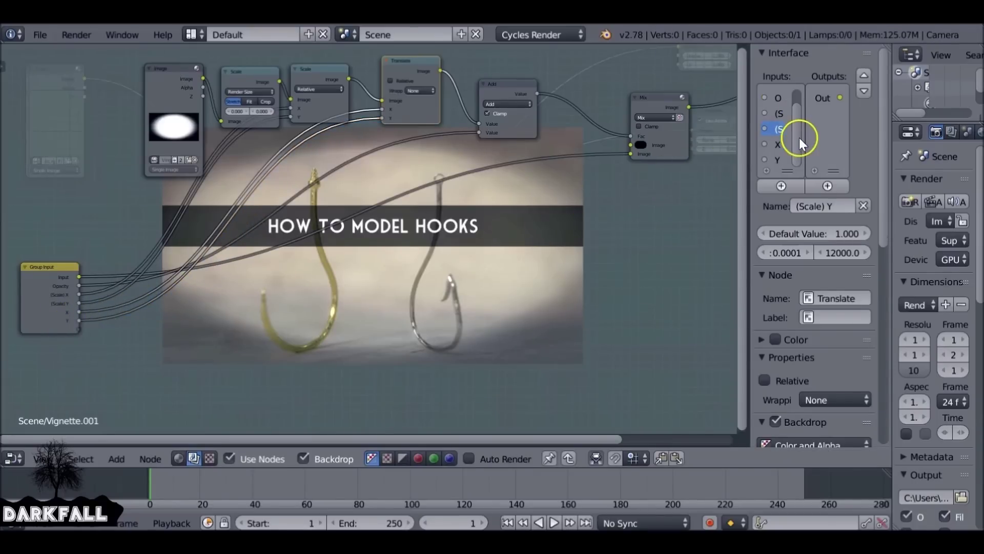
click(778, 144)
click(797, 205)
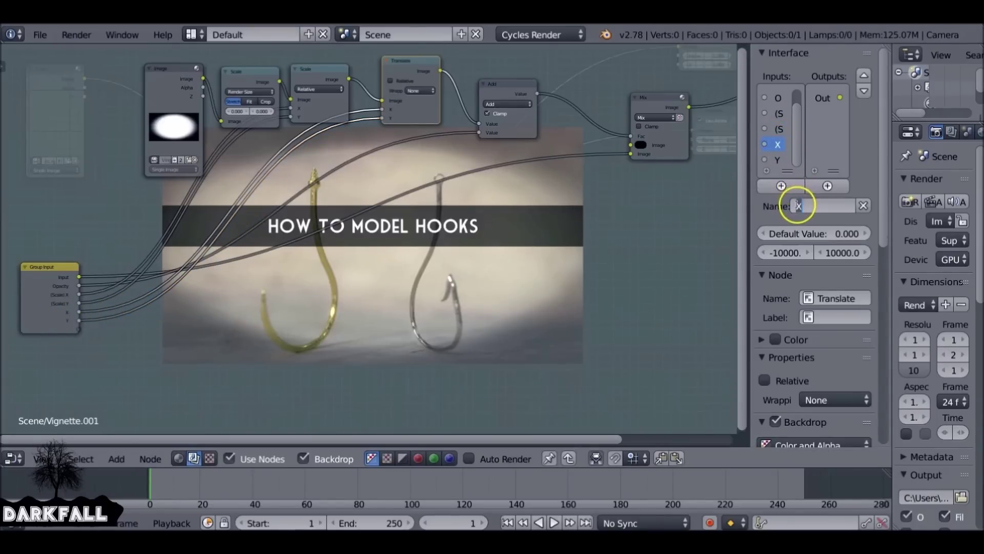
text((Position))
key(Return)
click(777, 159)
click(798, 206)
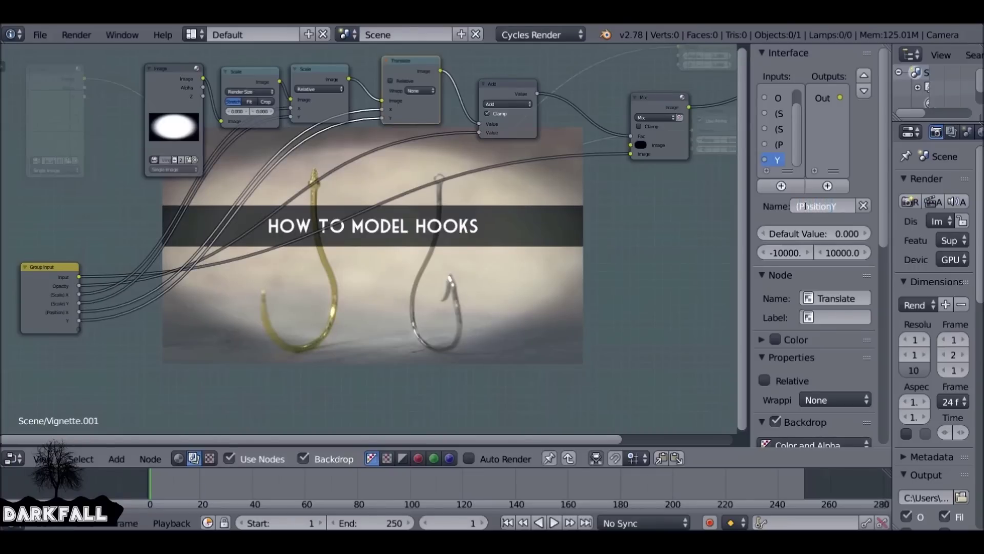
text((Position))
click(807, 215)
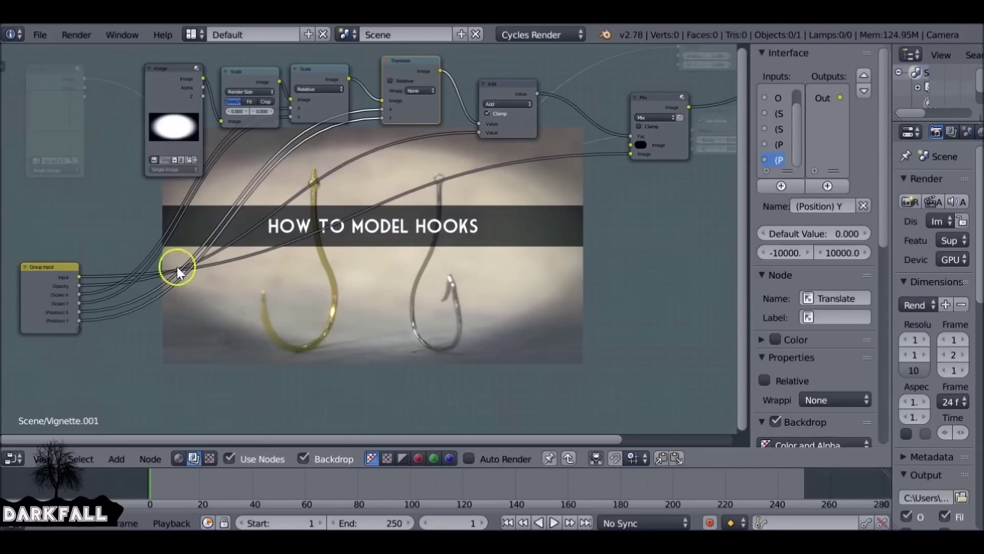
Return to the main node tree and move the Vignette.001 node up between the Image node and the output nodes.
key(Tab)
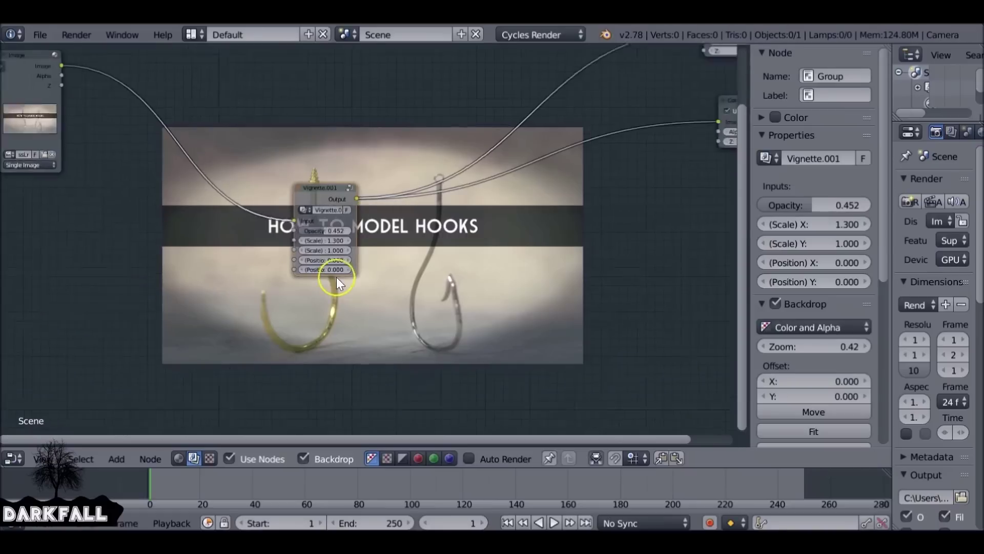
scroll(337, 277, up, 2)
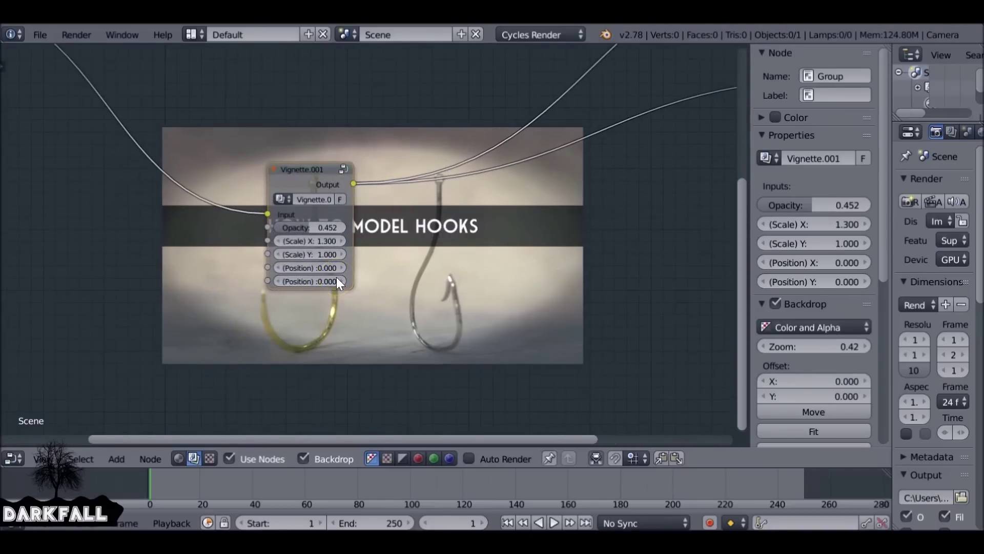
scroll(336, 277, down, 1)
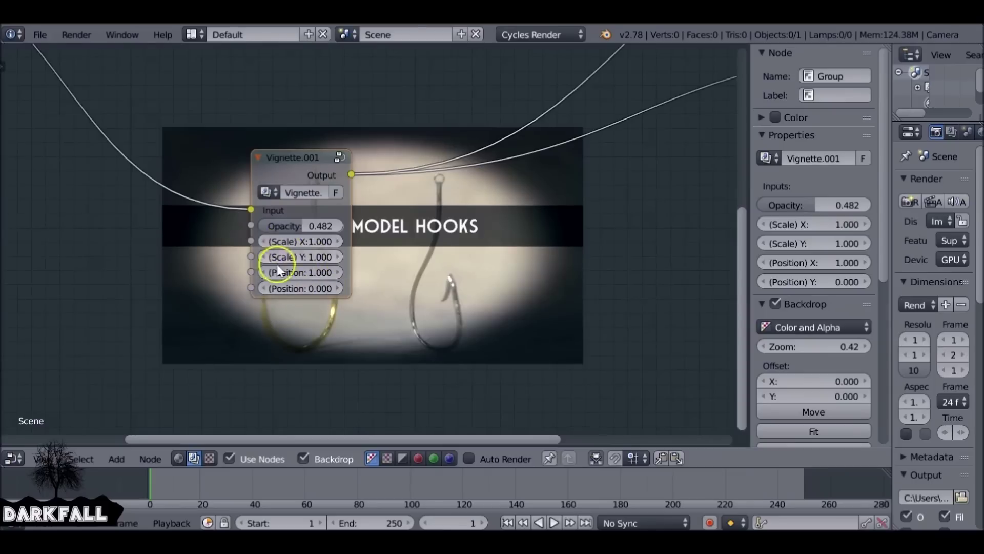
scroll(277, 264, down, 1)
scroll(322, 231, down, 2)
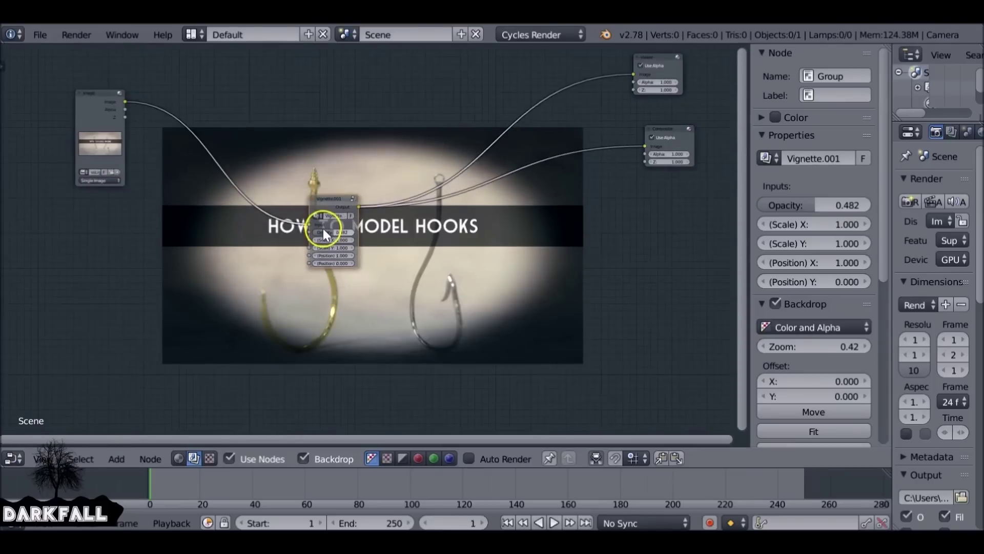
drag(326, 219, 309, 159)
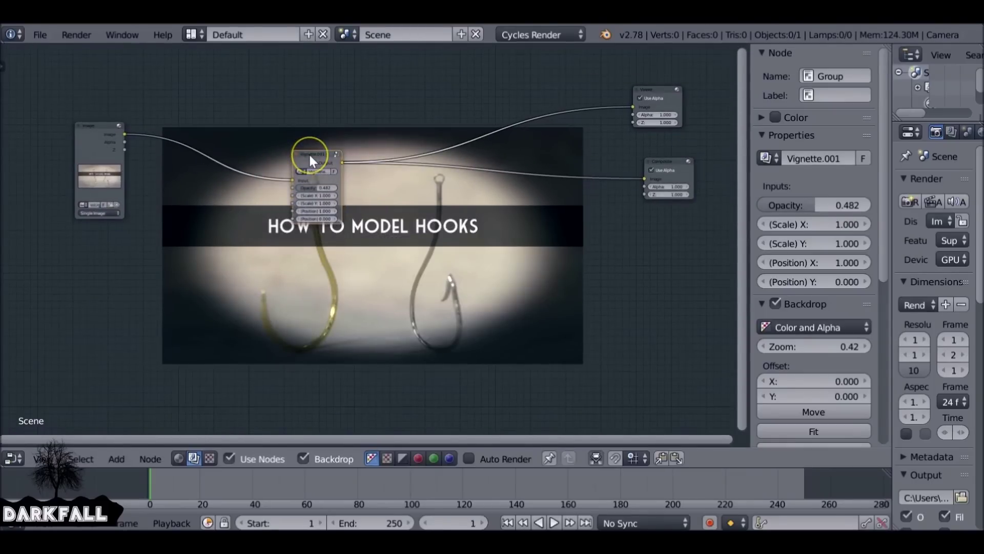
Delete the Image node, cut the Vignette.001 node's links to the Viewer and Composite nodes, and shift the group node slightly.
click(95, 128)
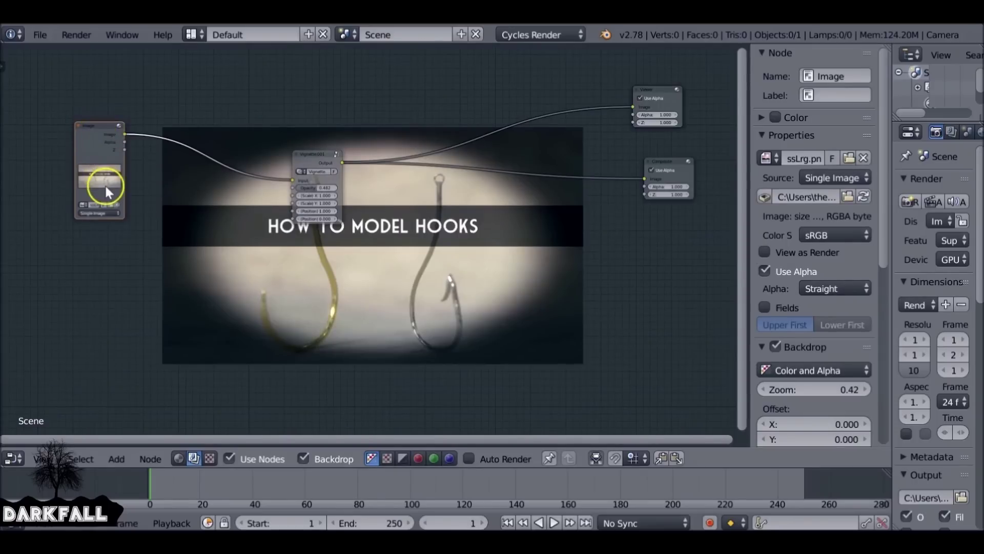
key(x)
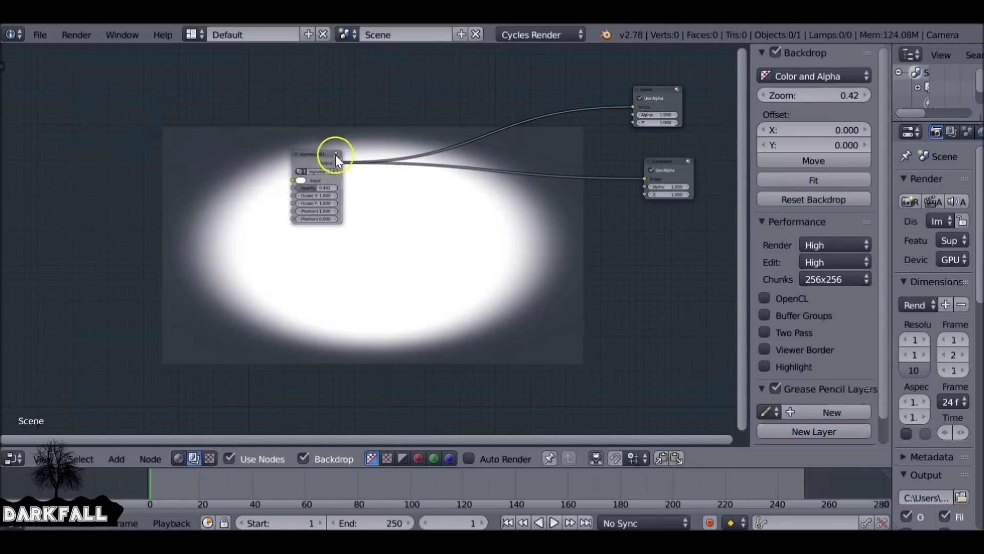
drag(633, 104, 561, 168)
drag(318, 159, 338, 168)
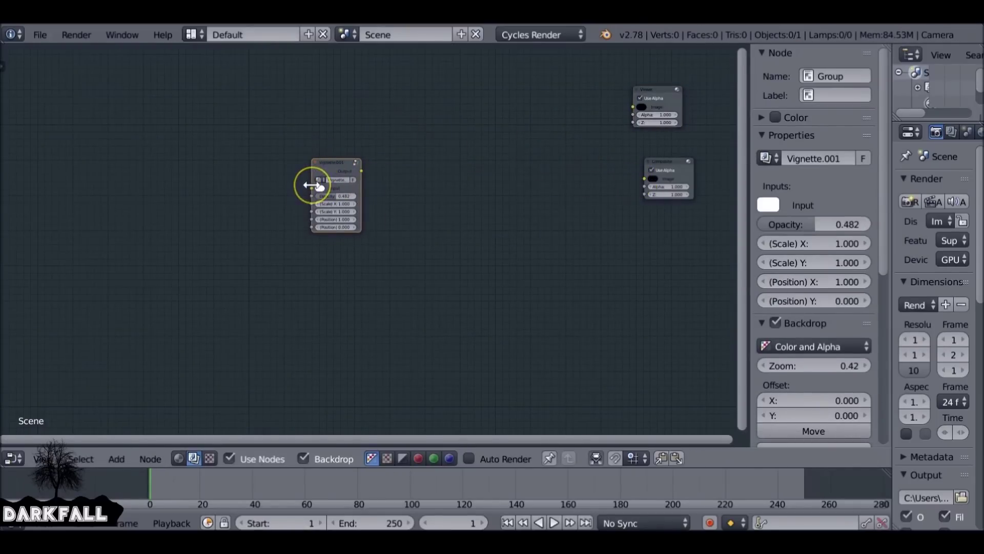
Save the blend file as Vignettesave1.
key(ctrl+s)
text(Vignettes)
key(Return)
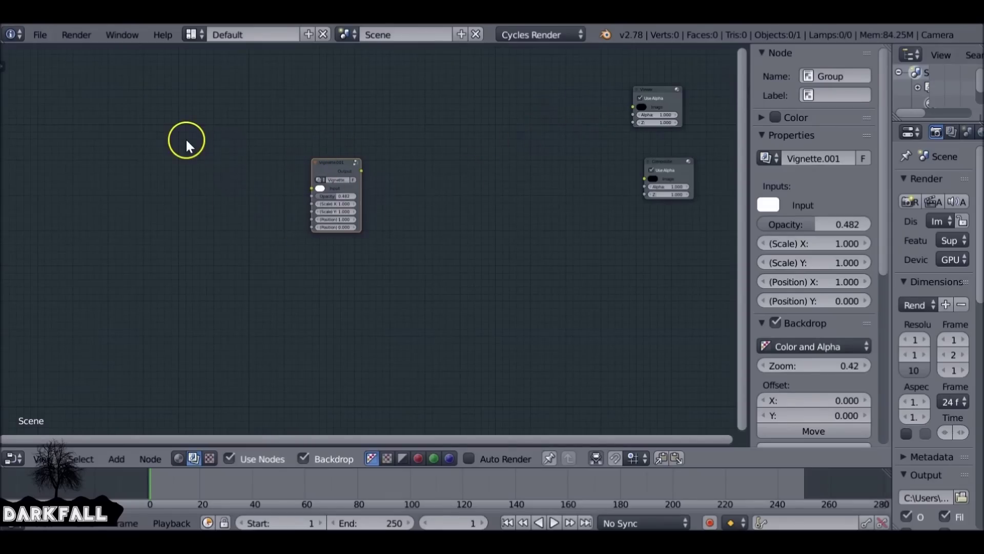
Start a new file from the startup scene.
click(37, 36)
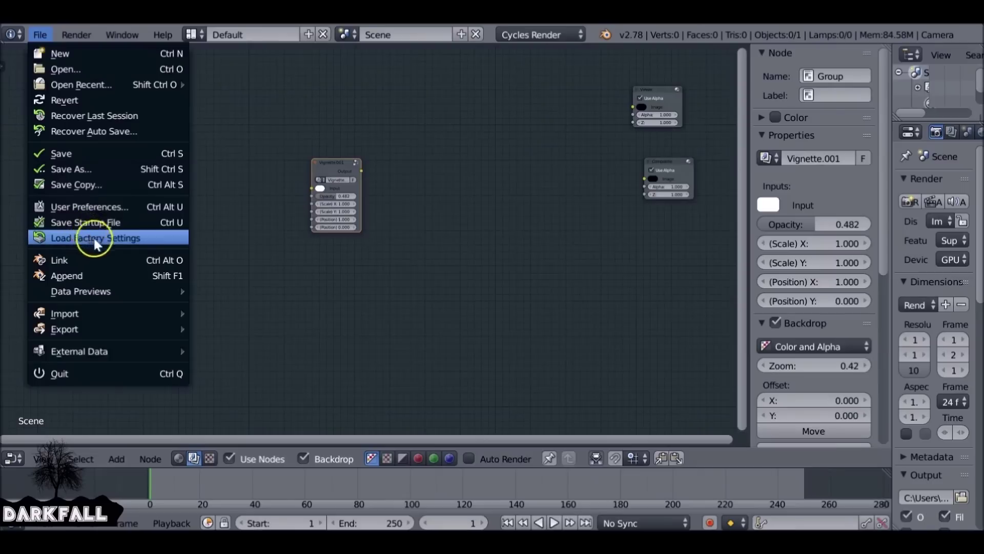
click(105, 54)
click(97, 60)
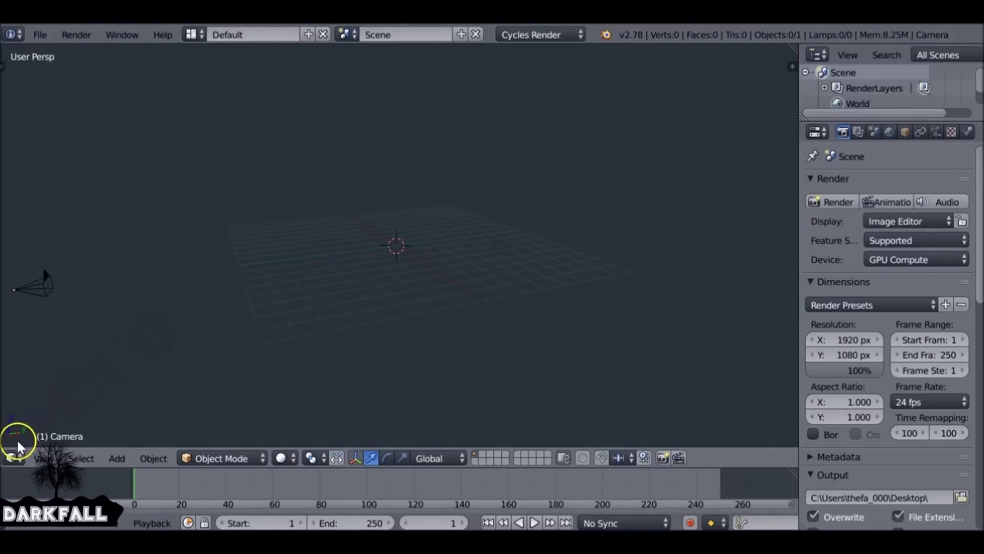
Append the Vignette node group from the NodeTree data of Vignettesave1.blend in the Blends folder.
click(39, 36)
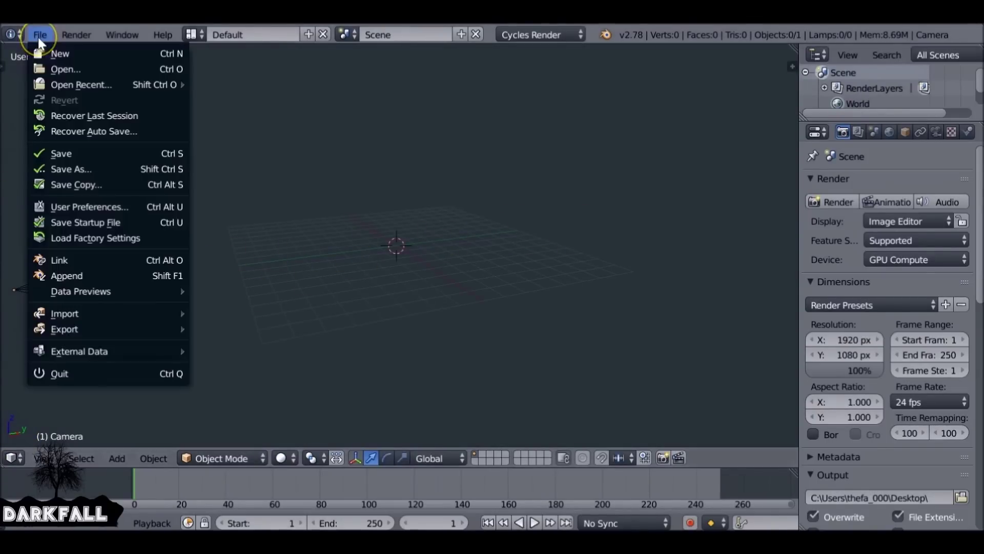
click(63, 277)
click(70, 231)
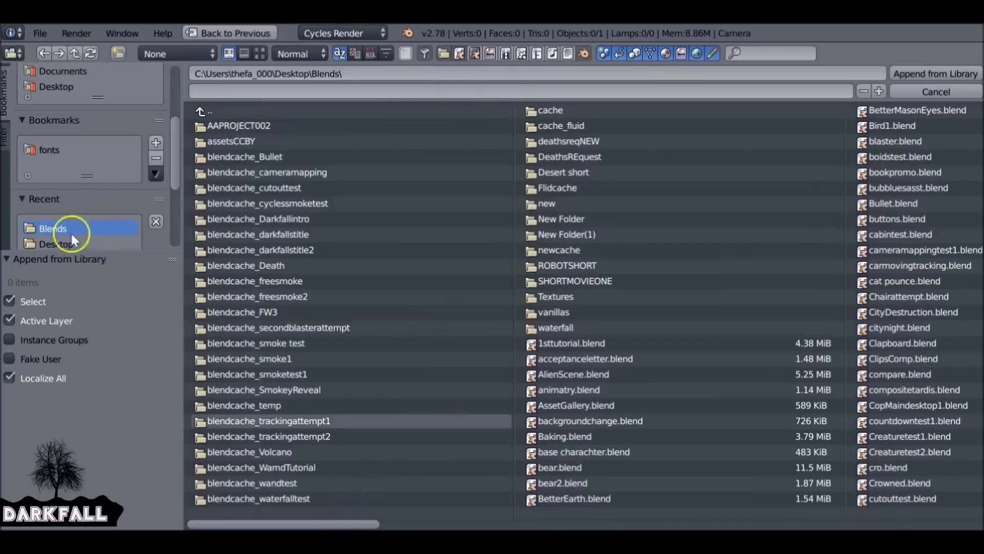
scroll(924, 430, down, 10)
click(821, 259)
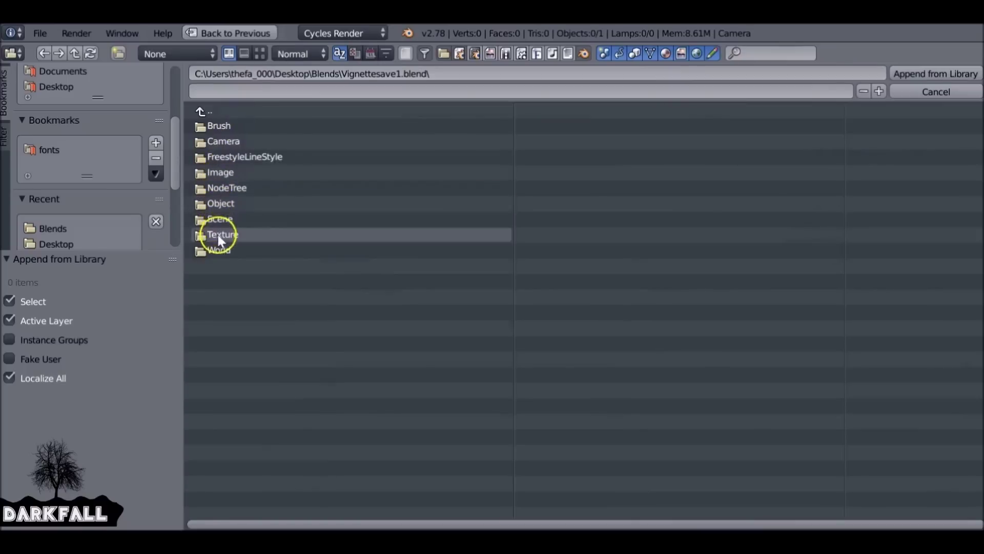
click(248, 188)
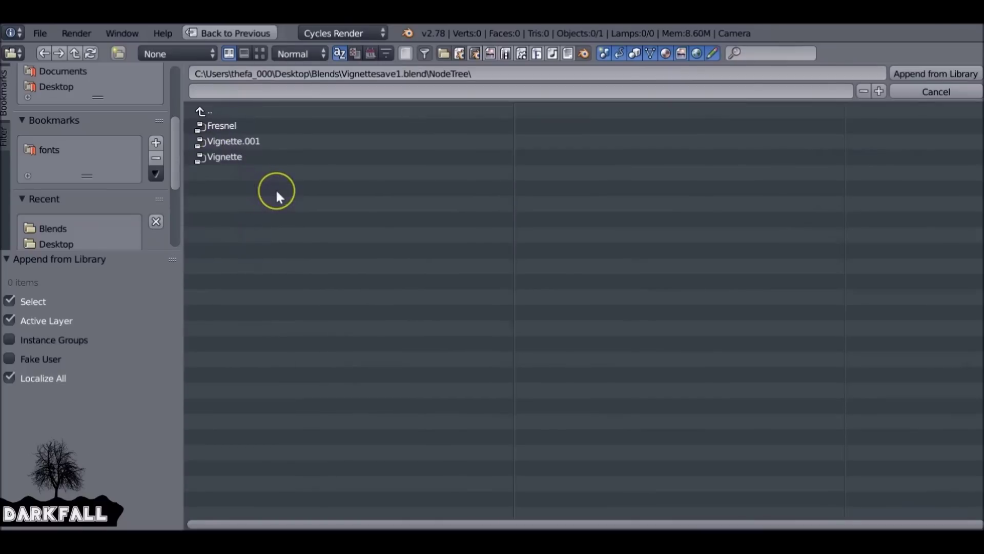
click(245, 158)
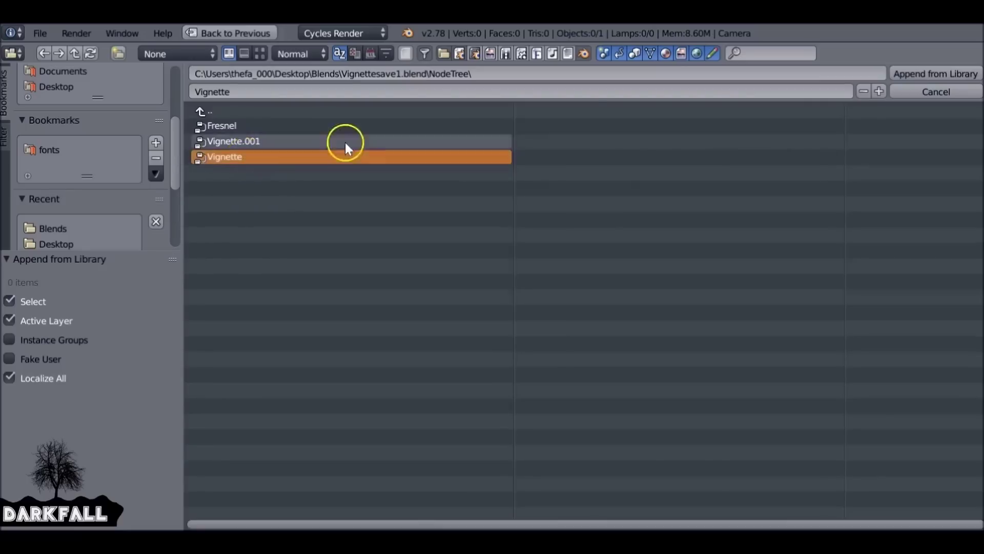
click(926, 73)
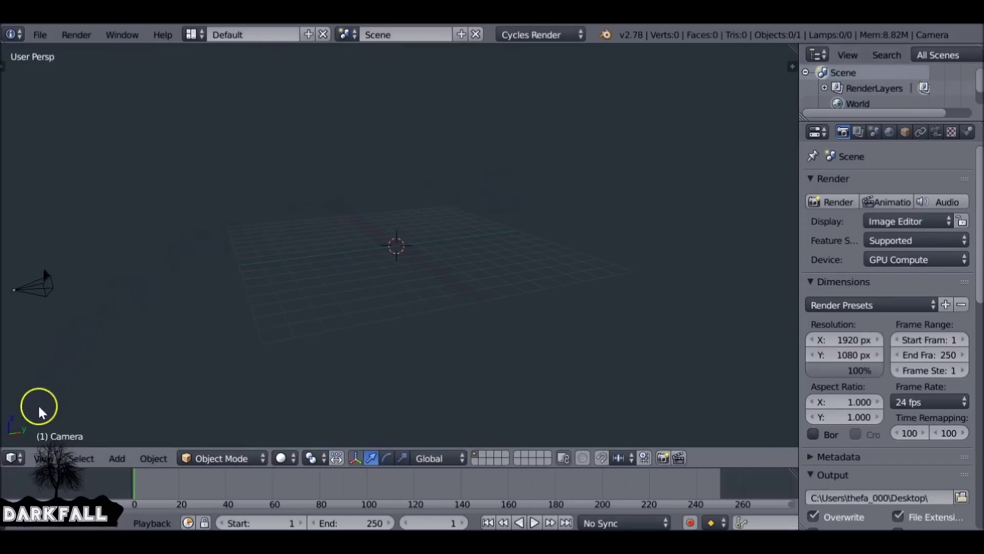
Switch the 3D view area to the Node Editor and show the compositing nodes.
click(11, 458)
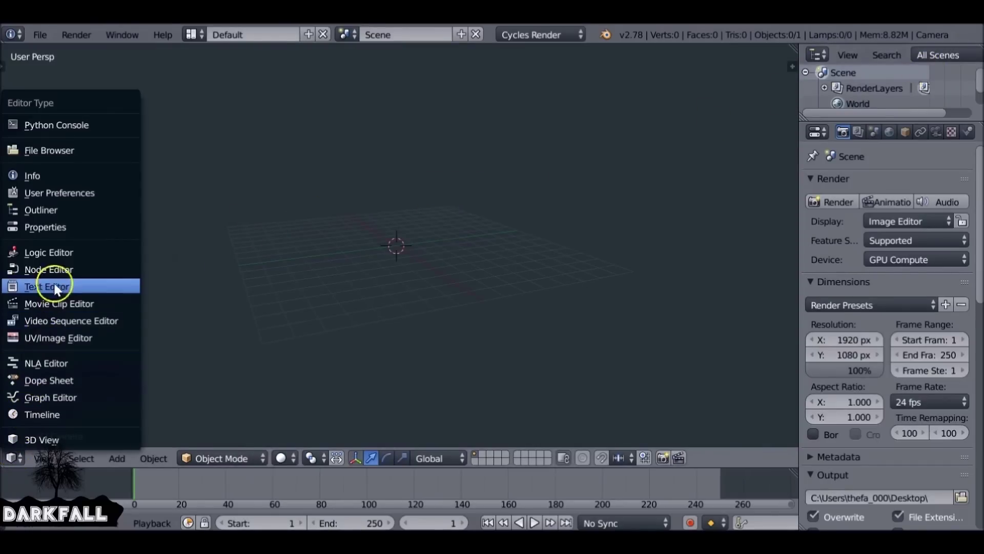
click(58, 269)
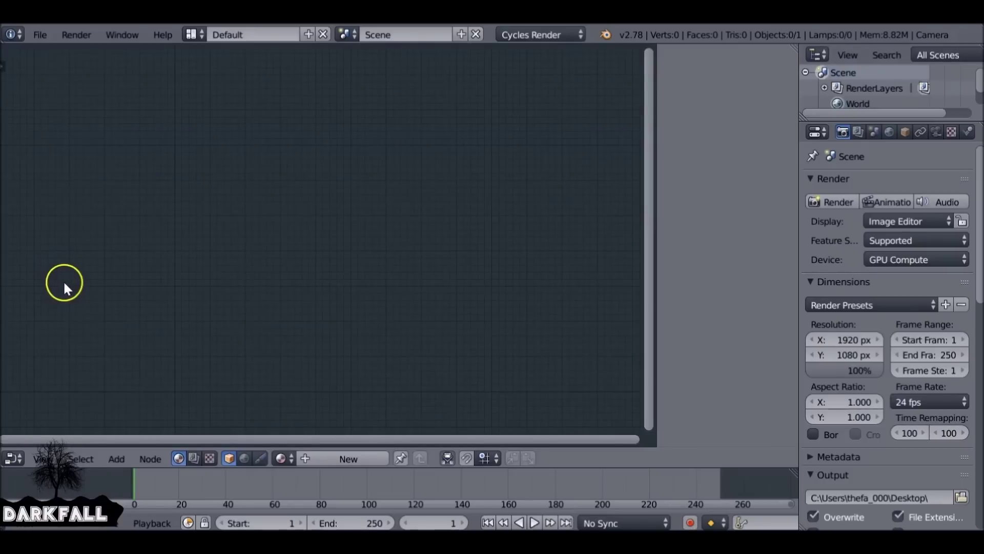
click(193, 456)
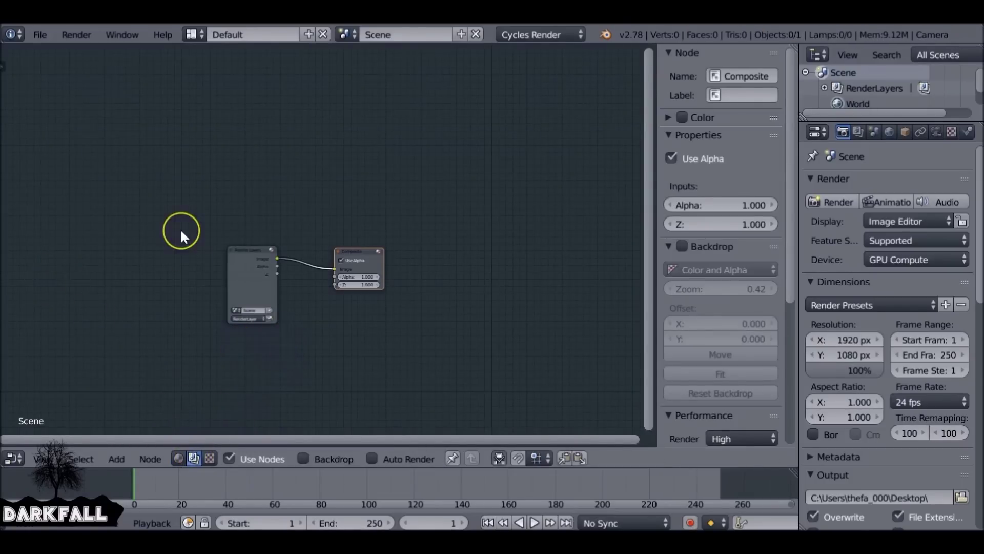
Add the Vignette group node, place it unlinked below and beyond the Composite node, and move the Composite node back near Render Layers.
key(shift+a)
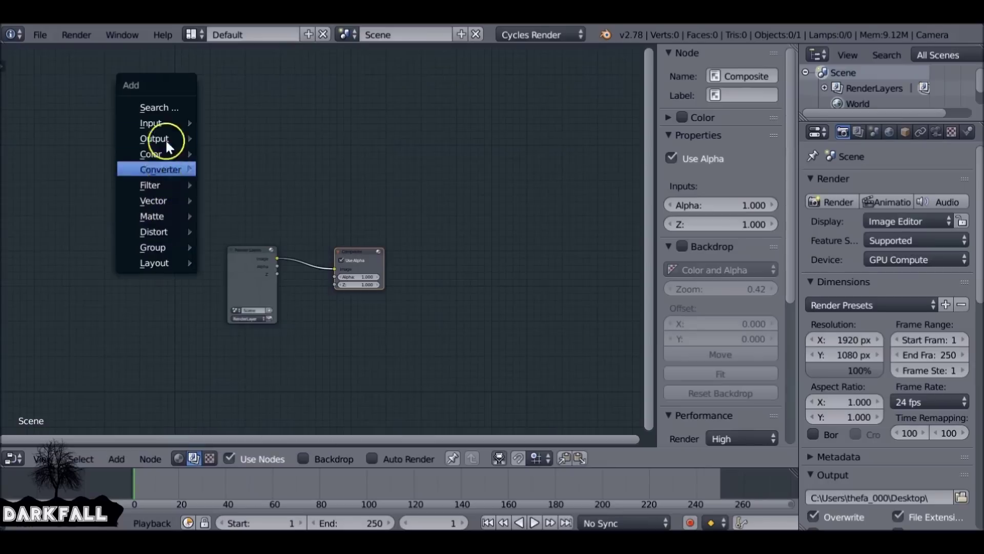
mouse_move(161, 247)
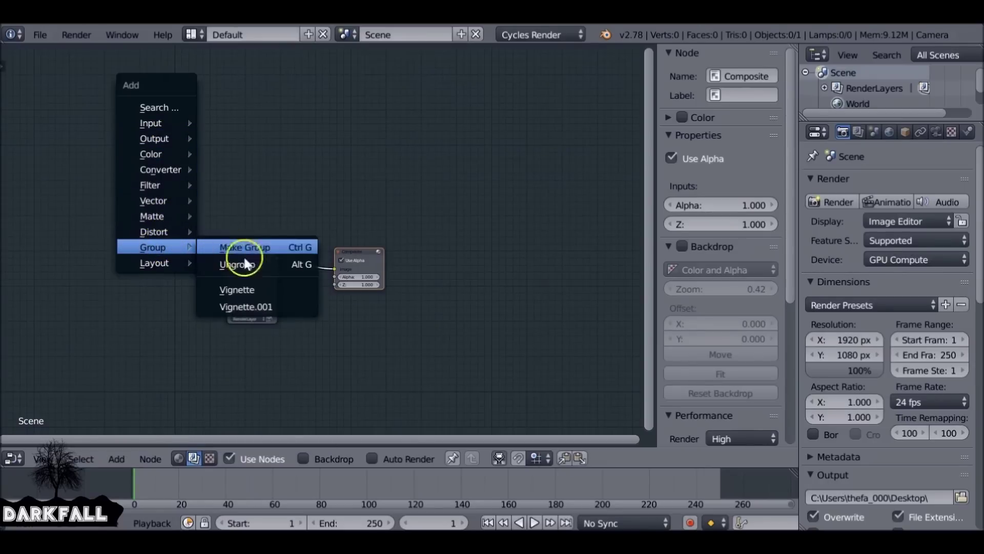
click(251, 288)
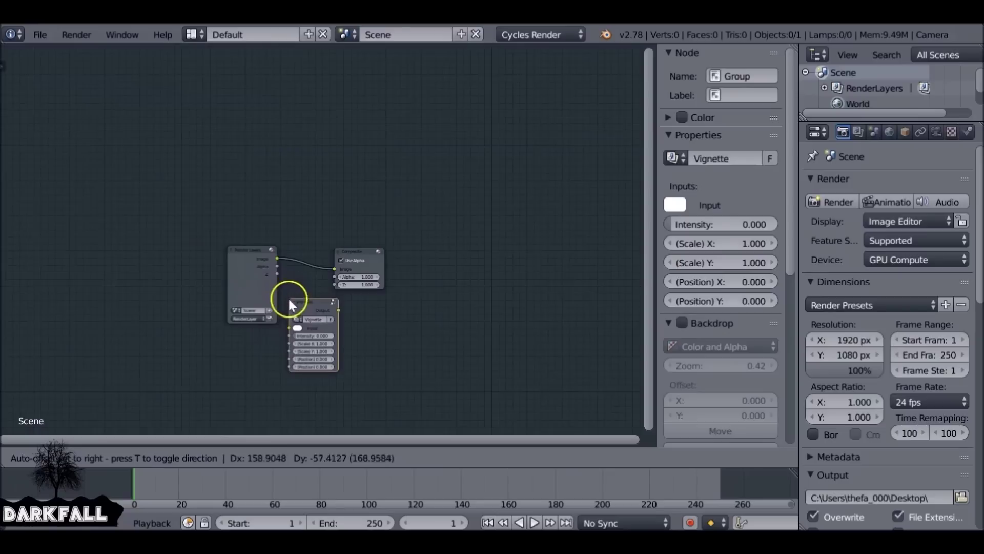
click(283, 246)
drag(309, 277, 499, 321)
click(408, 252)
drag(410, 258, 372, 258)
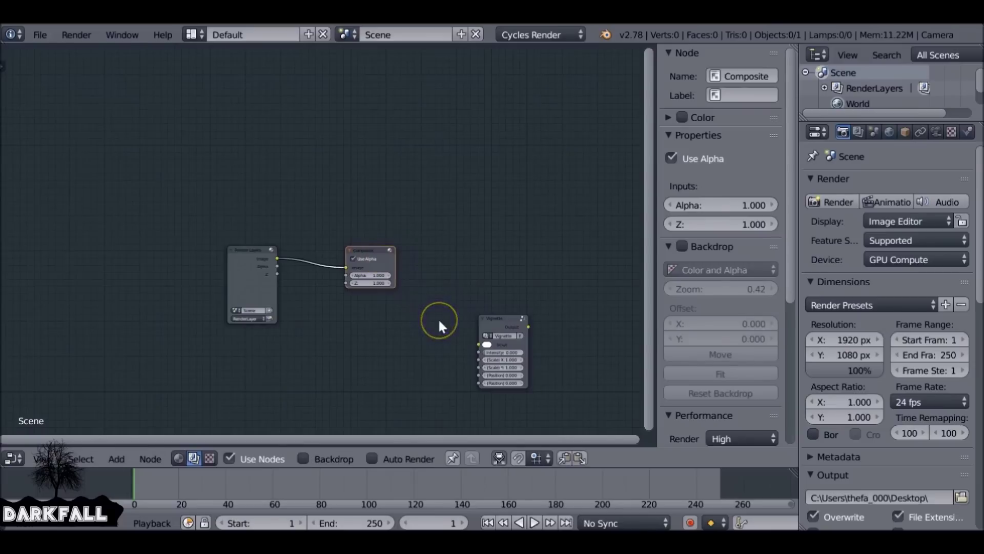
Set the Node Editor back to material nodes and return the area to the 3D View.
click(178, 456)
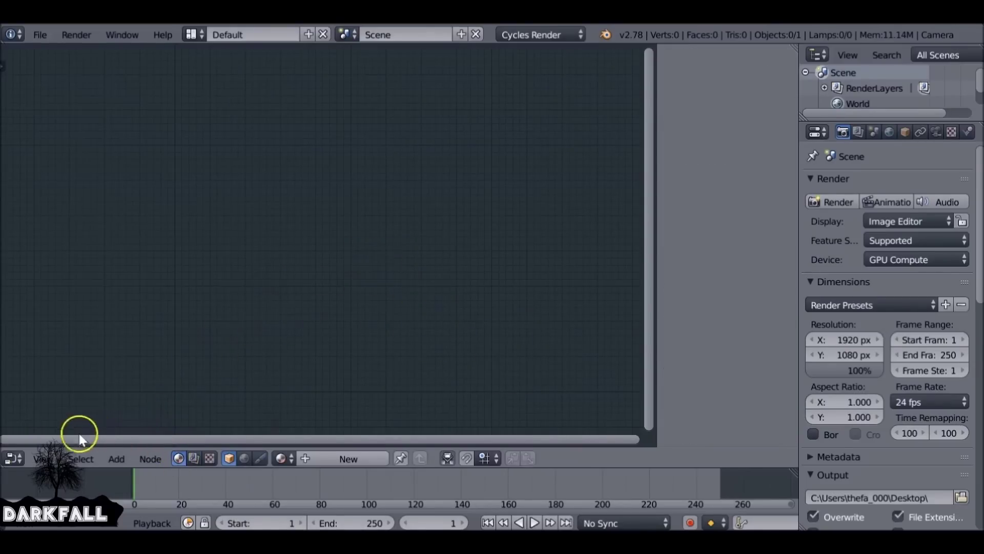
click(13, 458)
click(26, 441)
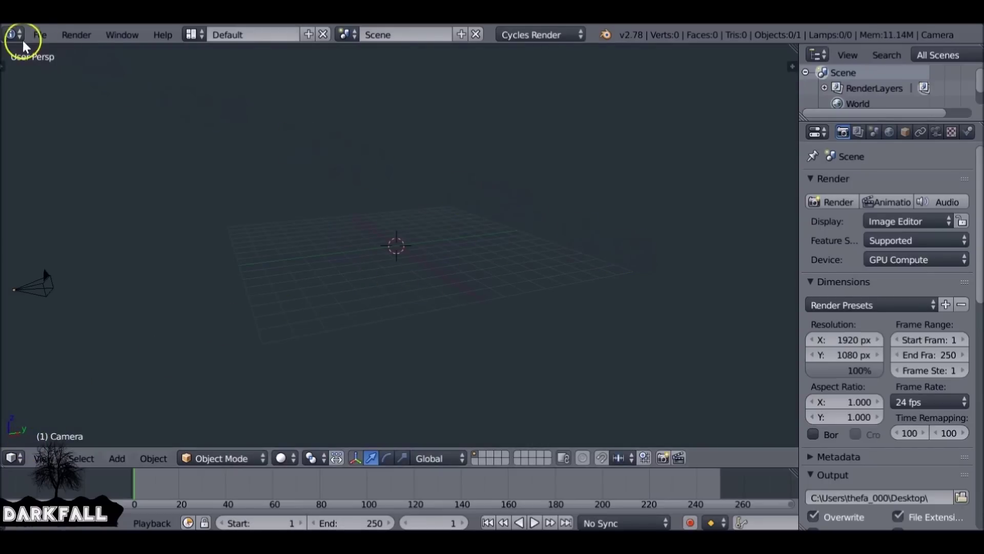
Save the current file as the startup file.
click(40, 34)
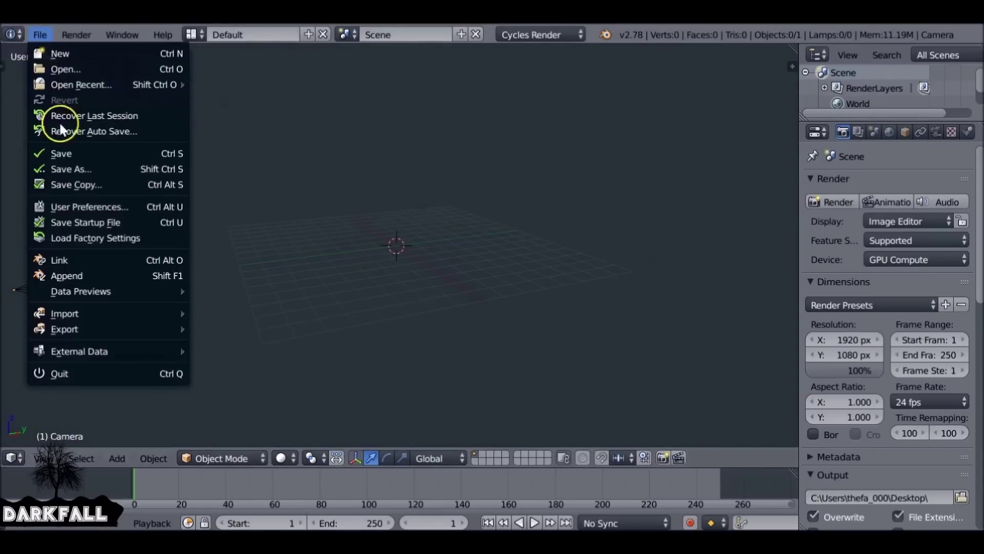
click(136, 223)
click(132, 226)
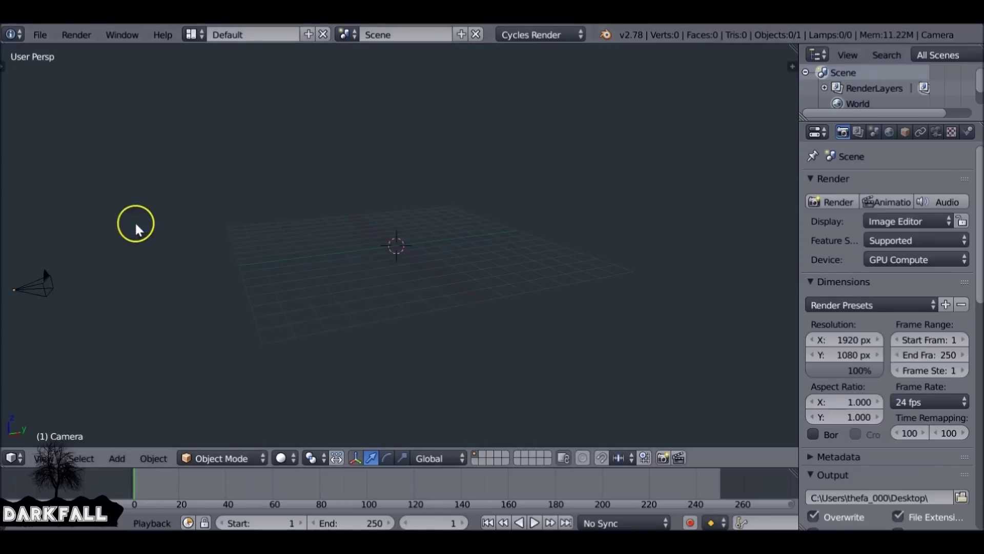
Start a new file from the saved startup scene.
click(39, 34)
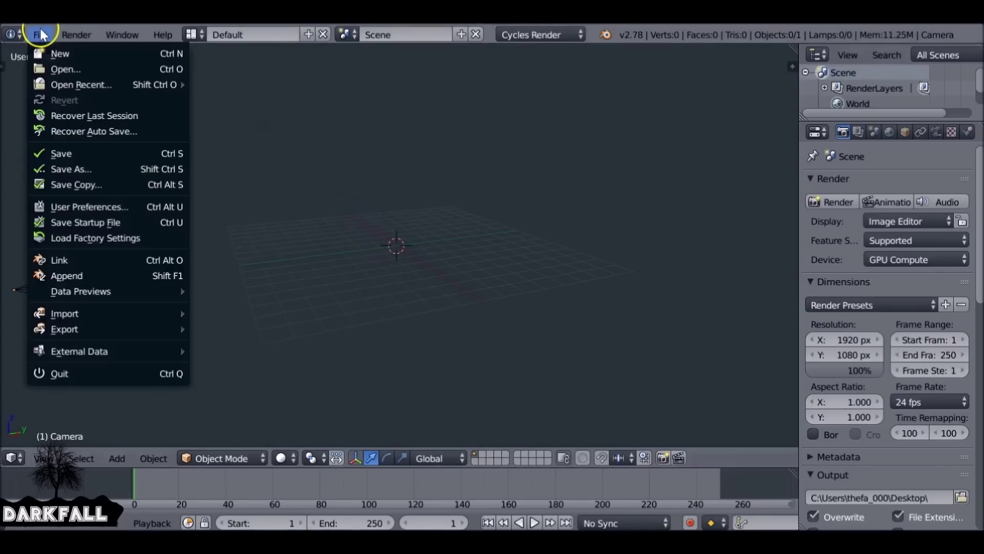
click(50, 48)
click(54, 61)
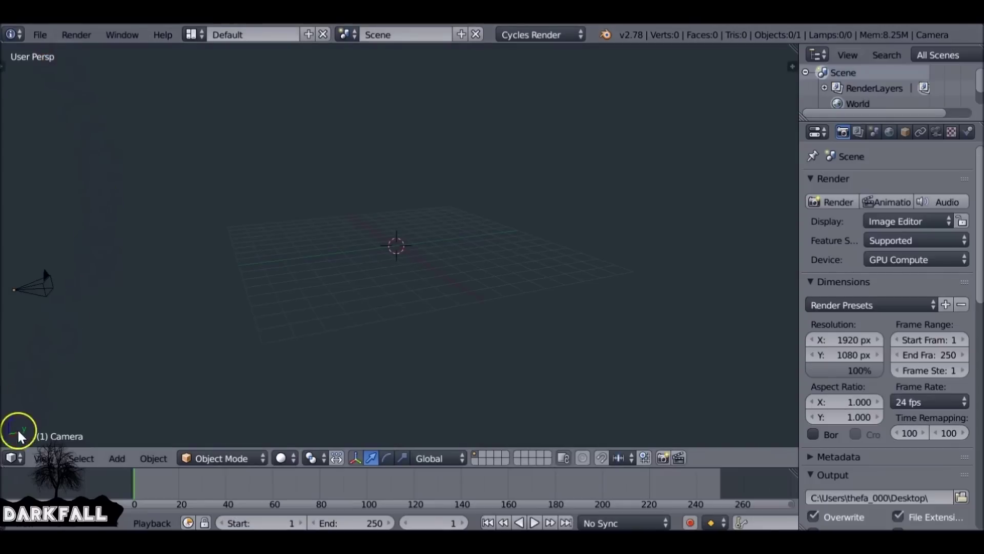
Change the 3D view area to the Node Editor and display the compositing node tree.
click(13, 455)
click(44, 270)
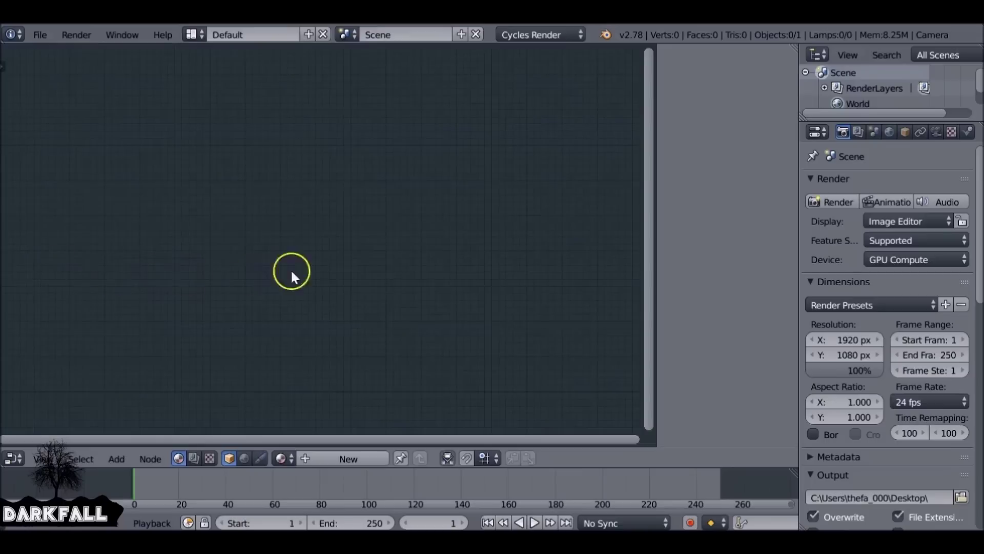
click(229, 457)
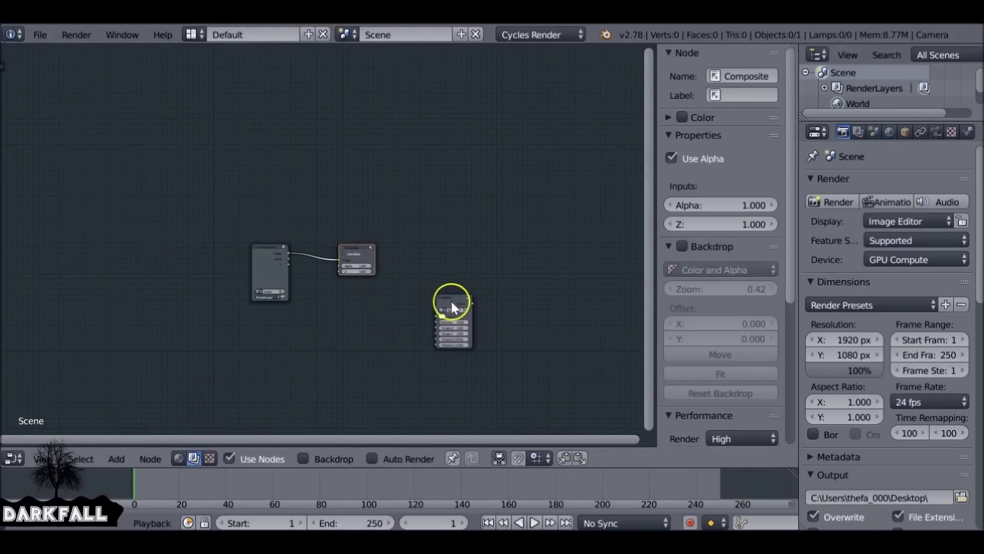
Delete the unlinked Vignette group node below the Composite node.
click(385, 299)
scroll(395, 283, up, 2)
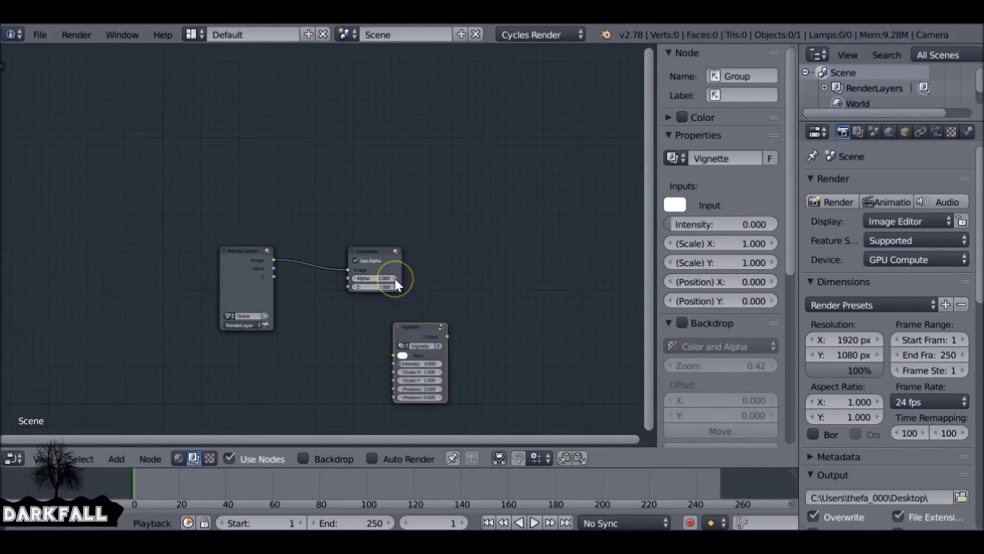
key(x)
Add a new Vignette group node and insert it into the link between Render Layers and Composite.
key(shift+a)
mouse_move(396, 283)
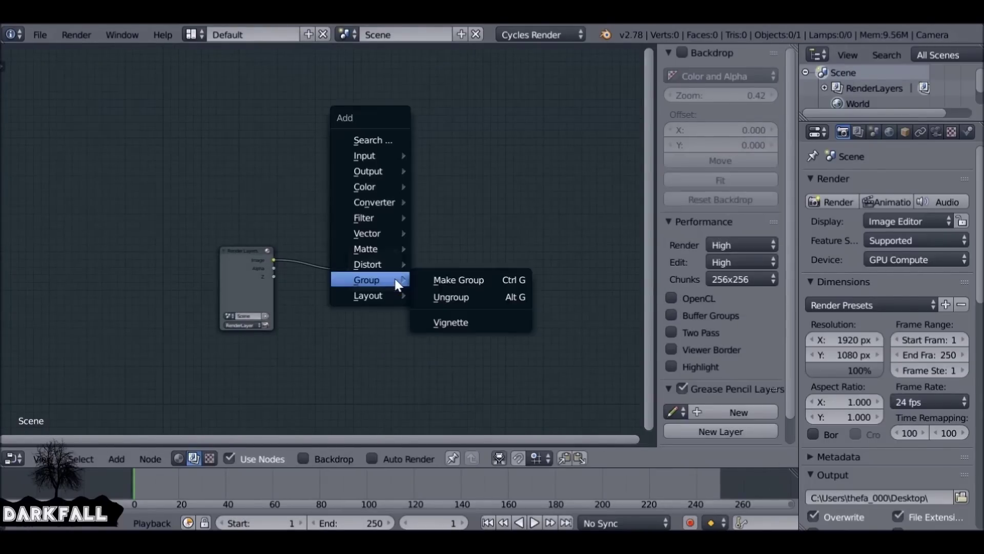
click(463, 320)
click(450, 240)
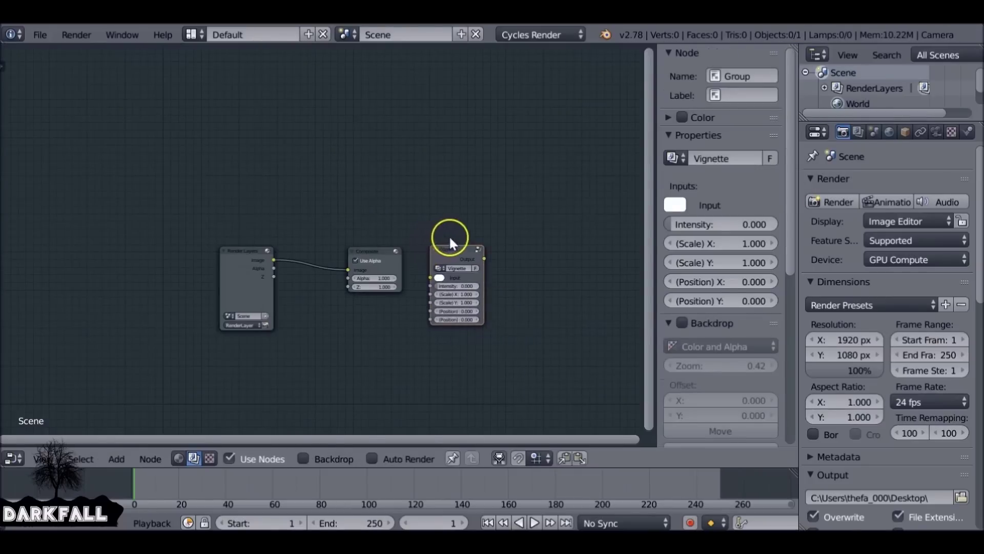
drag(459, 250, 320, 244)
scroll(320, 244, up, 2)
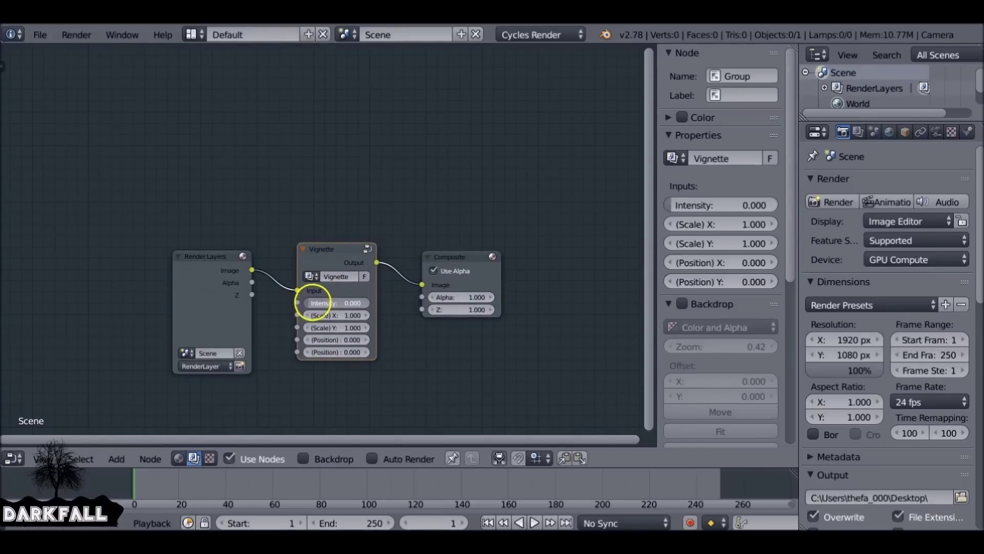